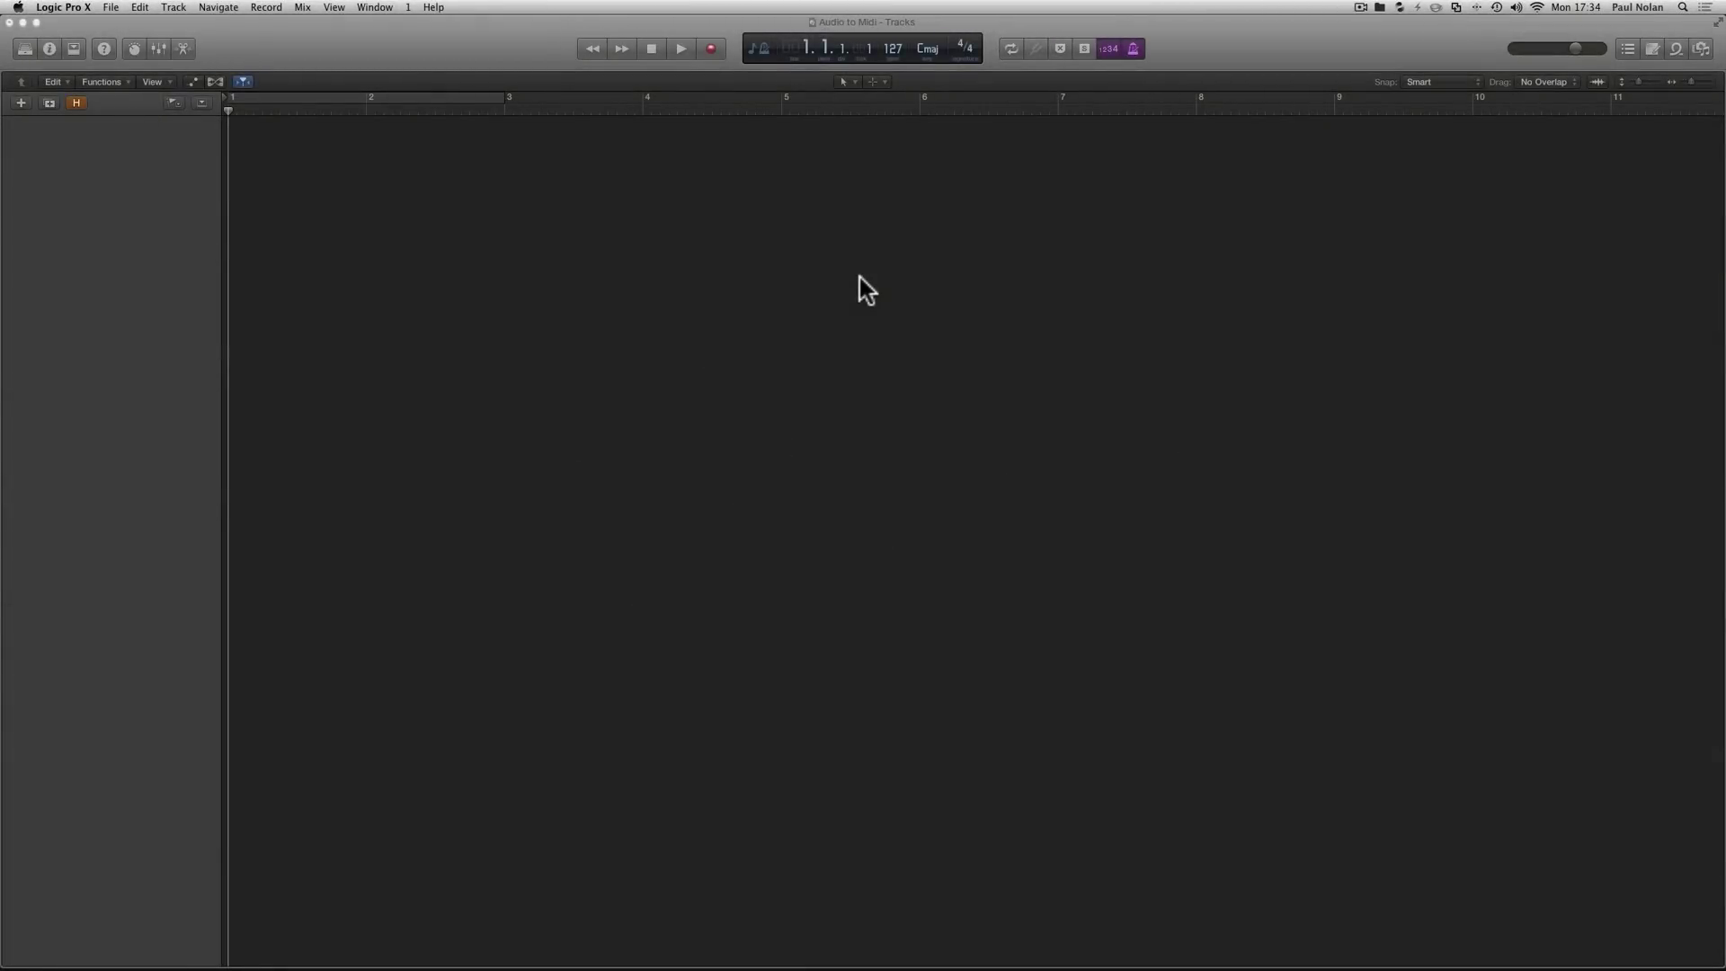
- Drag SL_127_D_BASSGROOVE_11.aiff from the Browser onto a new track, importing its tempo
left_click(859, 278)
left_click(1701, 49)
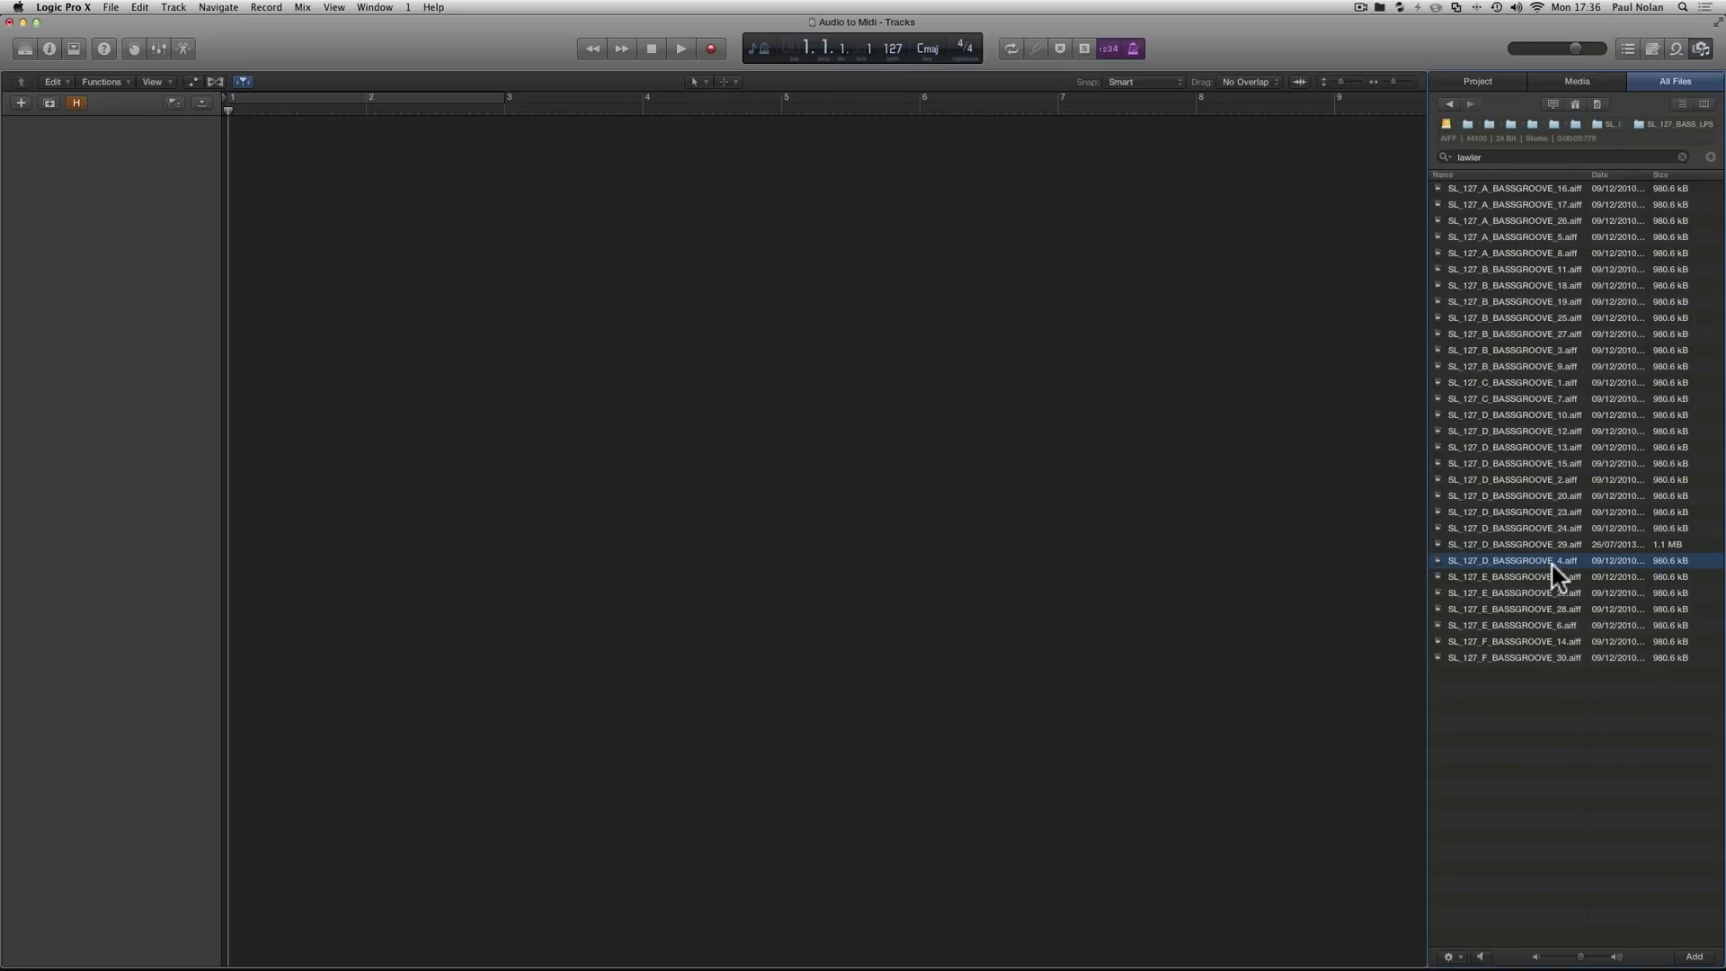
left_click_drag(1567, 561, 262, 151)
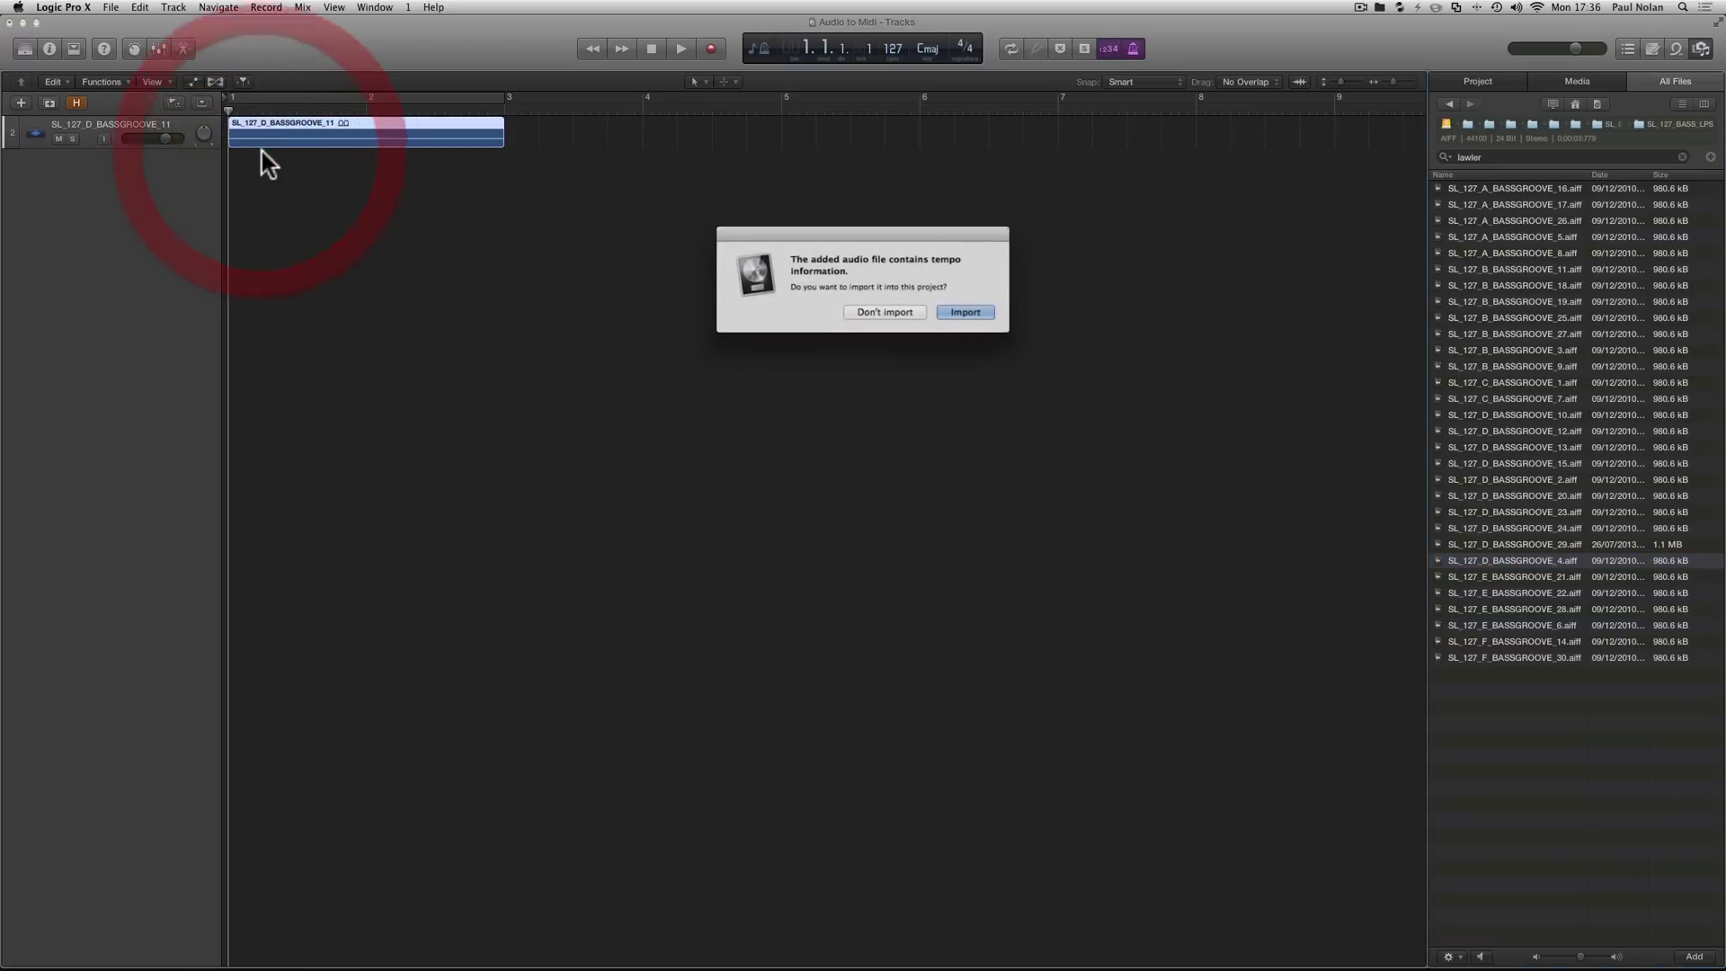
left_click(955, 311)
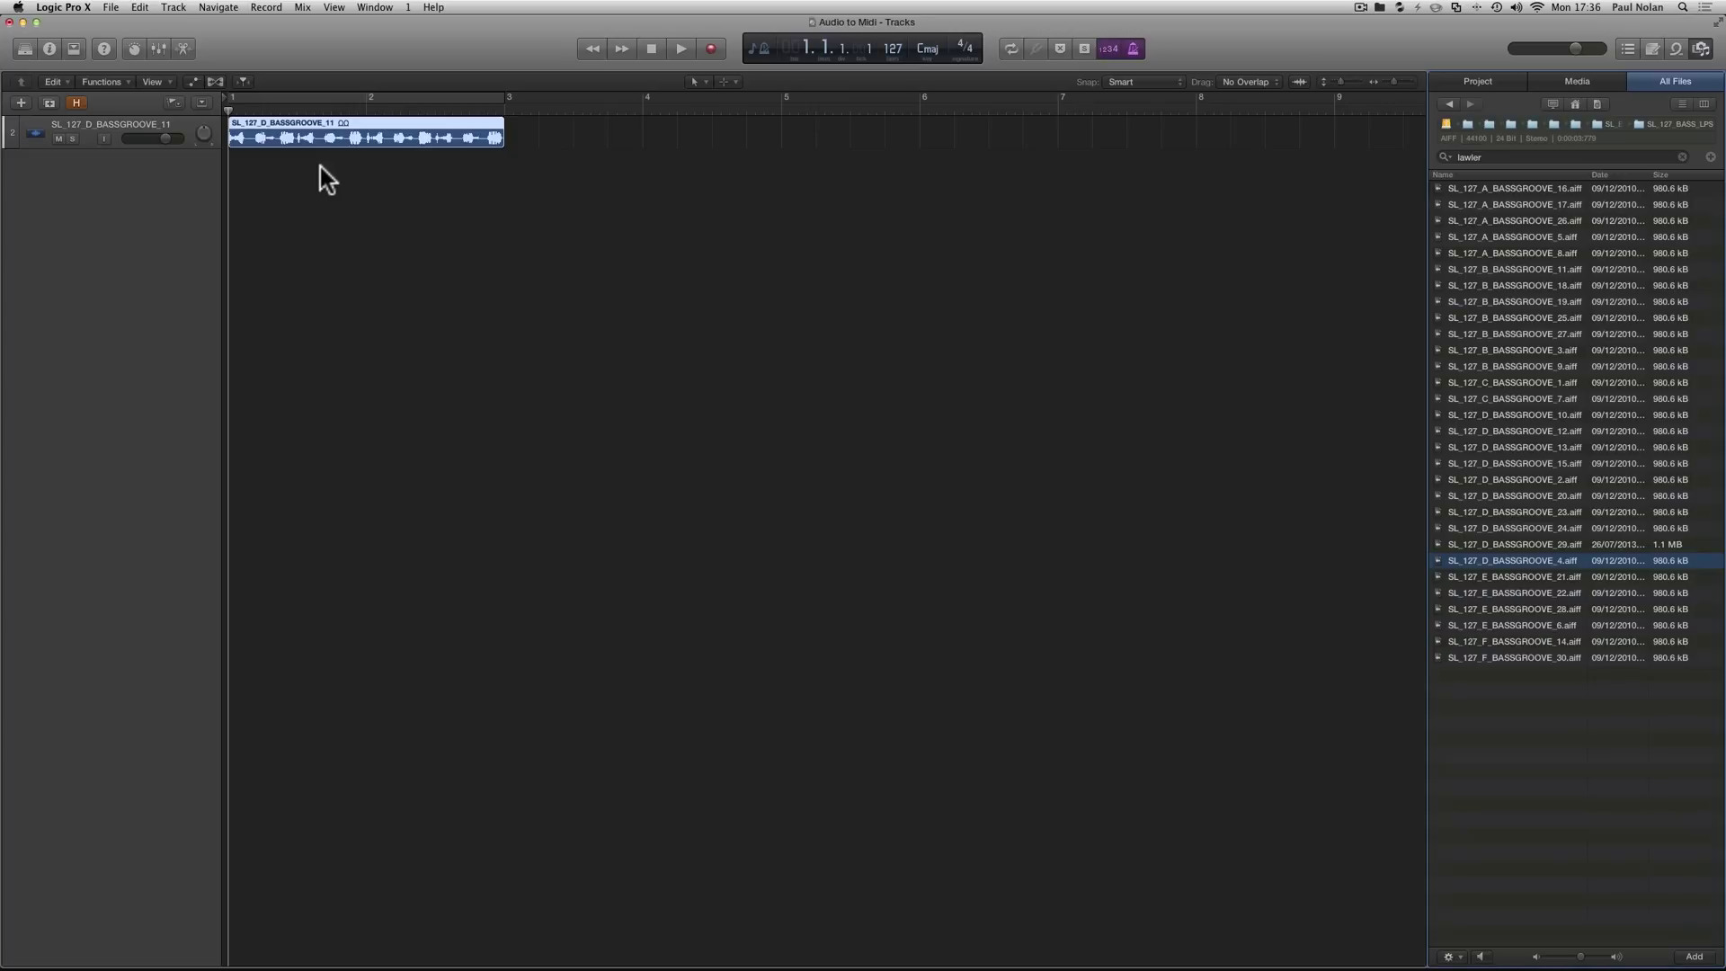
- Cycle bars 1–3 over the bass region, audition it with the Browser closed, and adjust track volume
left_click(289, 126)
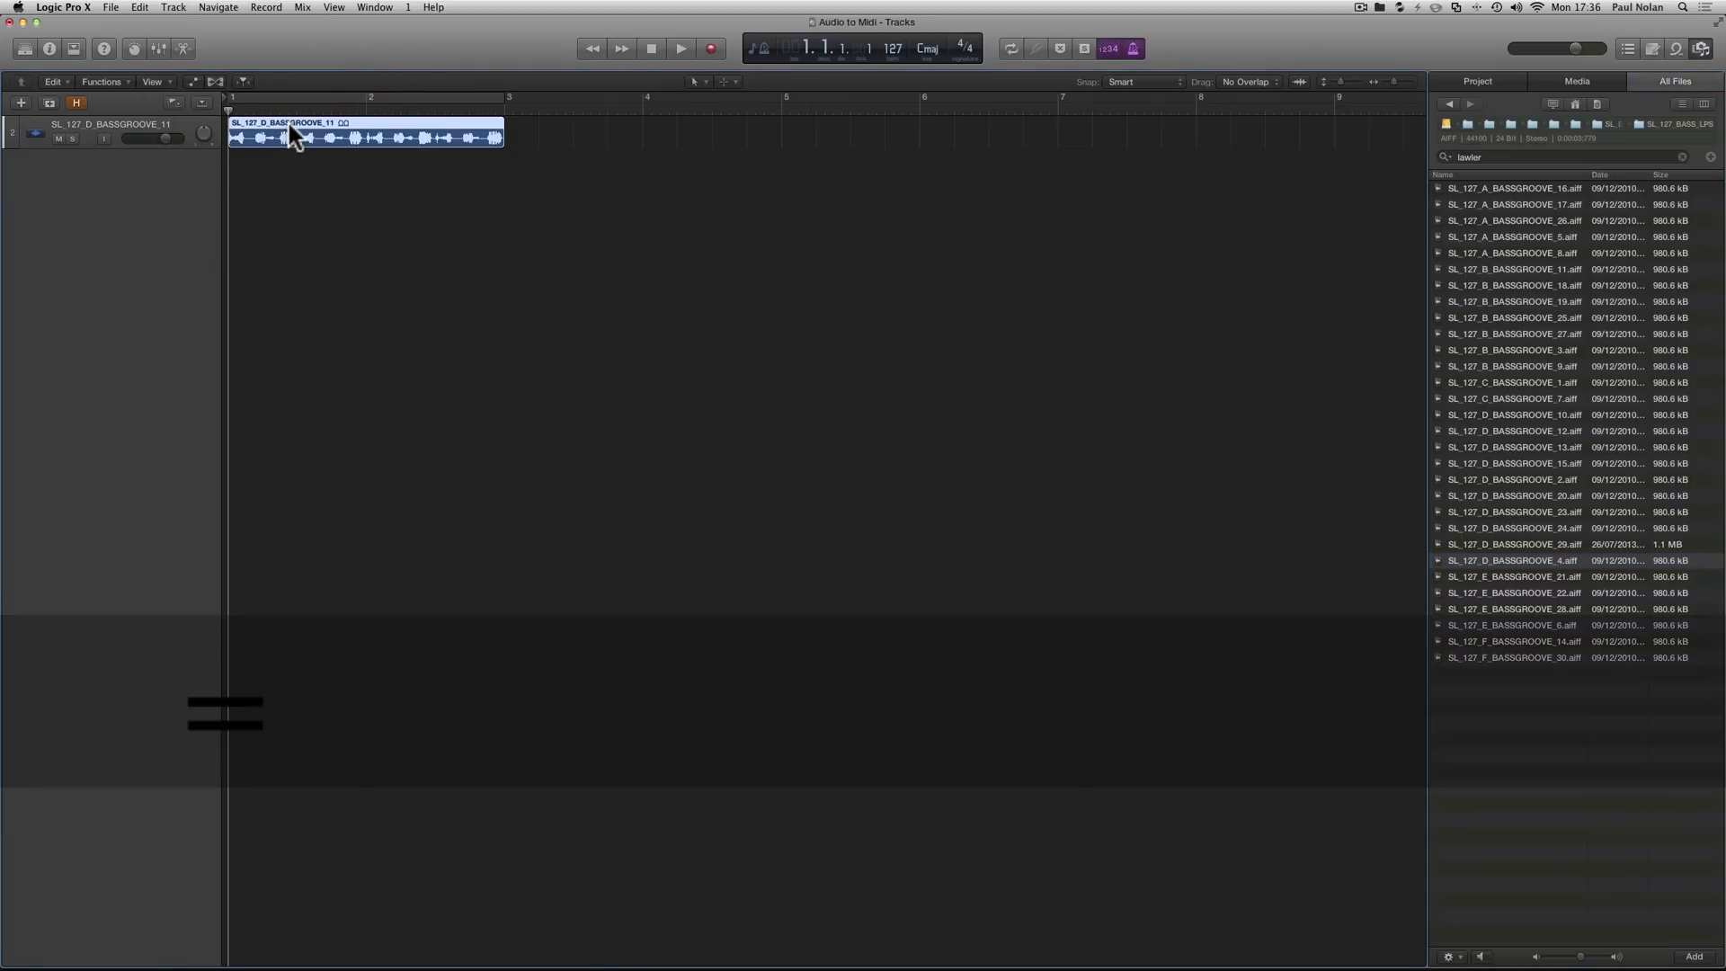
key("c")
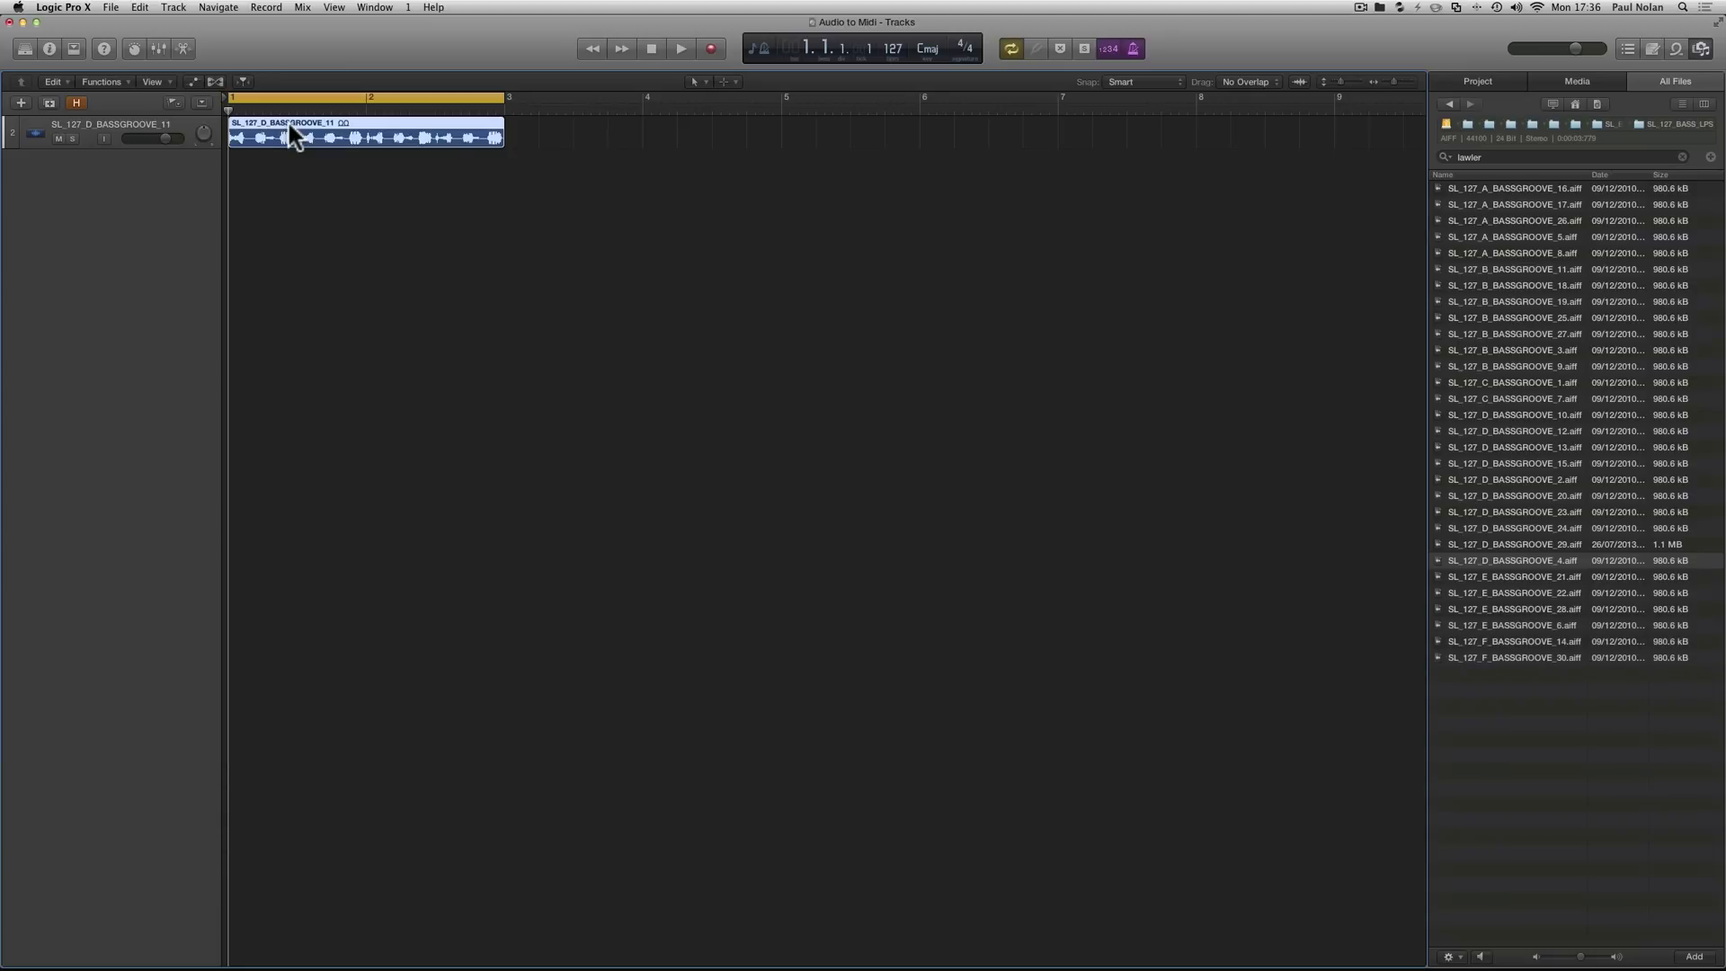
key("space")
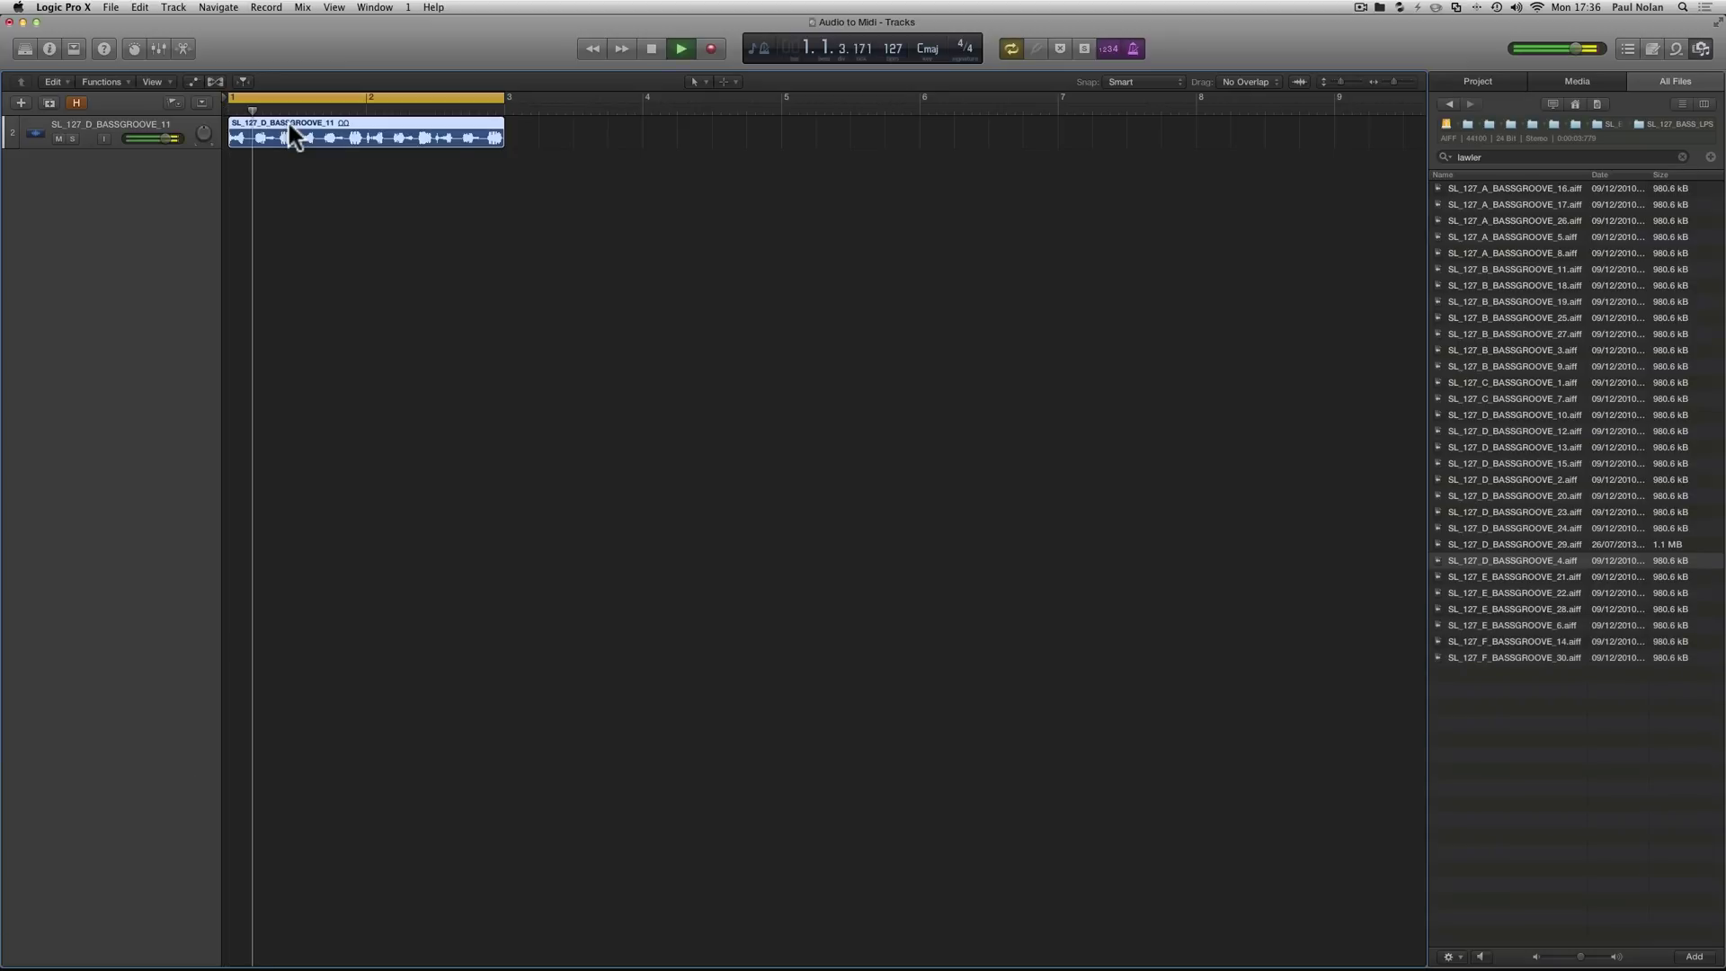
left_click(1702, 48)
left_click_drag(165, 139, 151, 139)
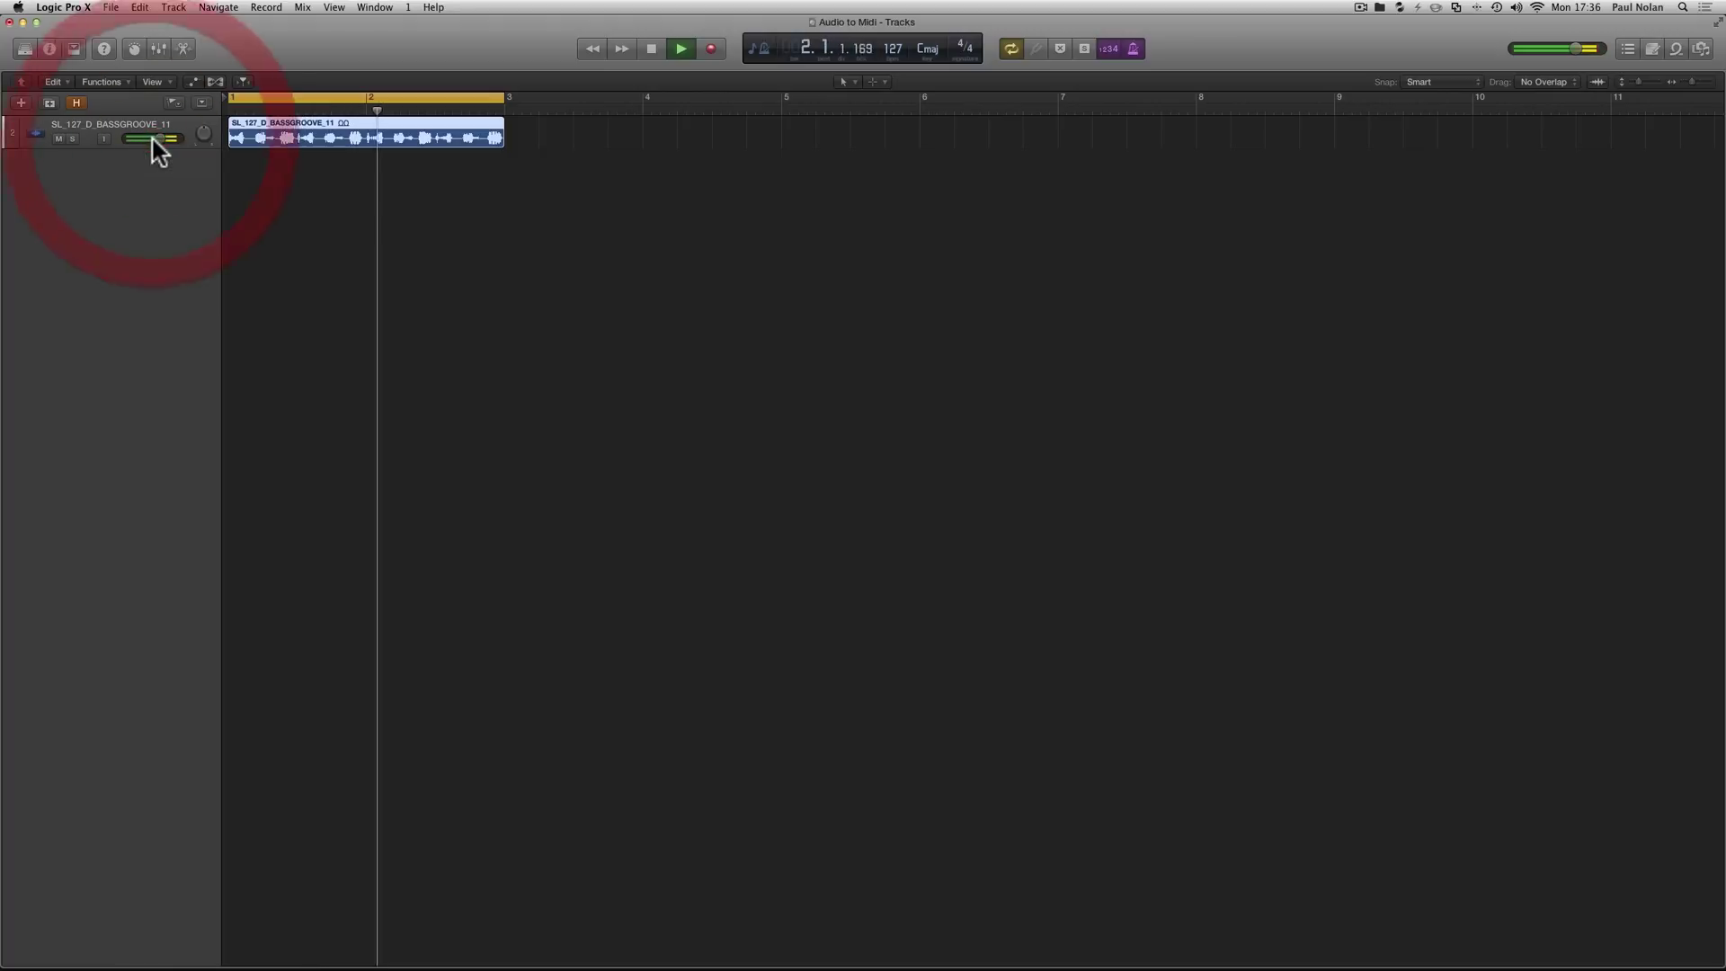
key("space")
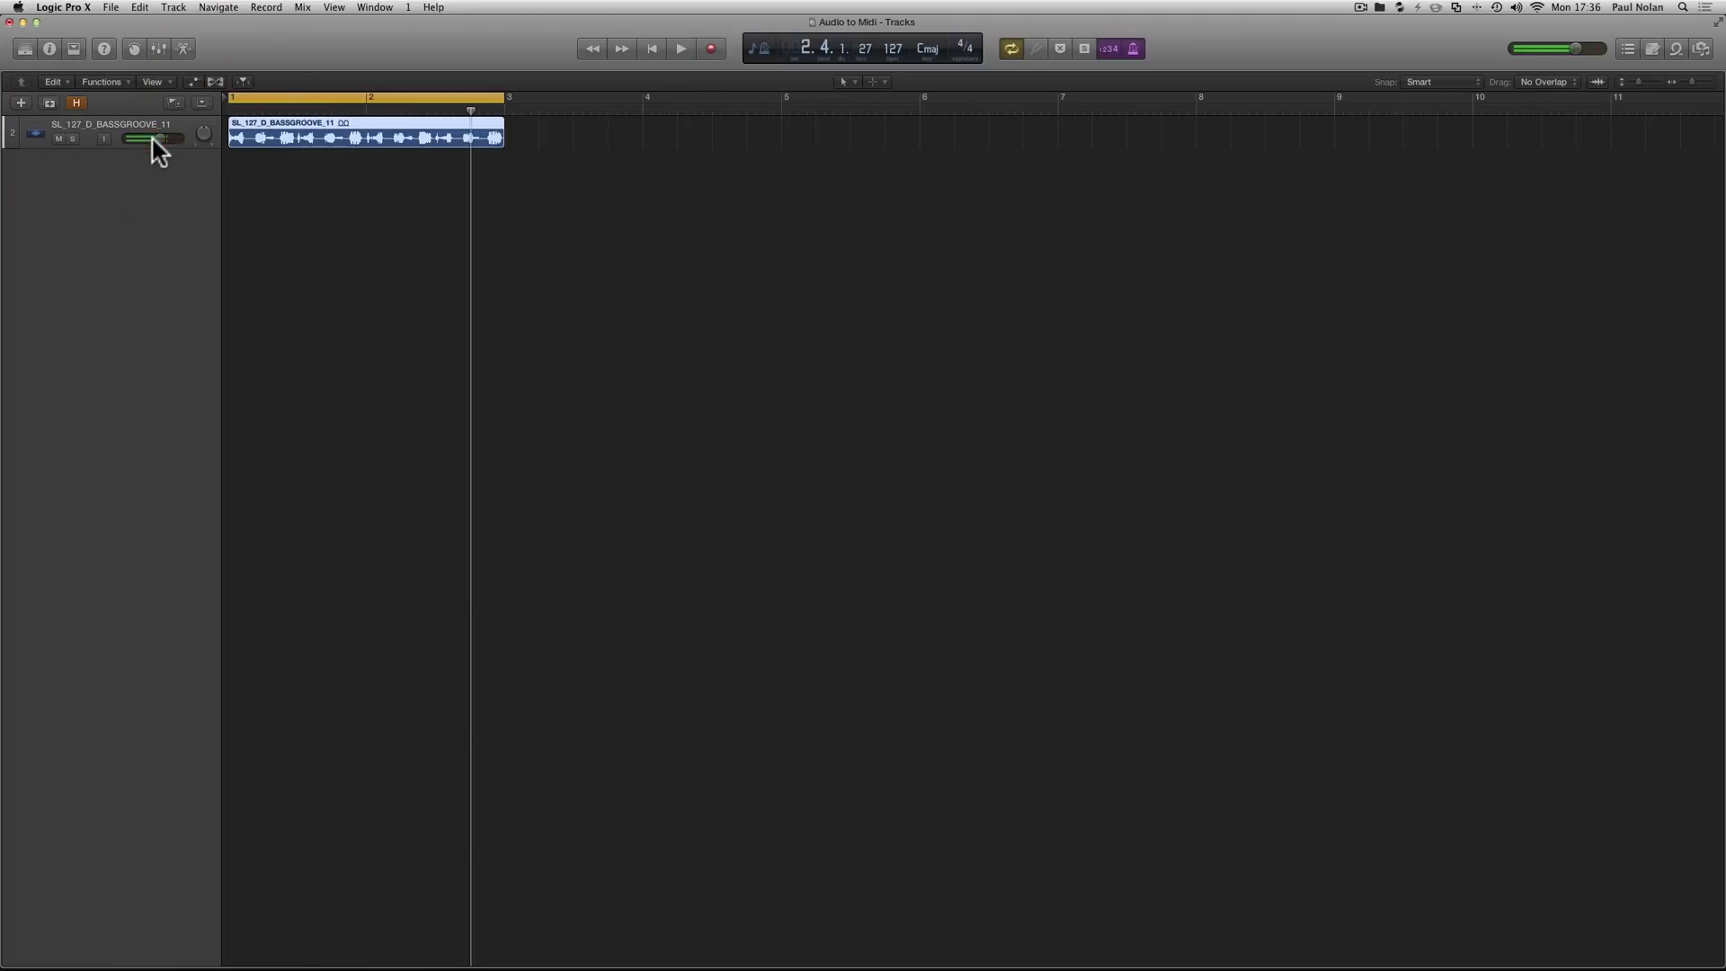
key("Return")
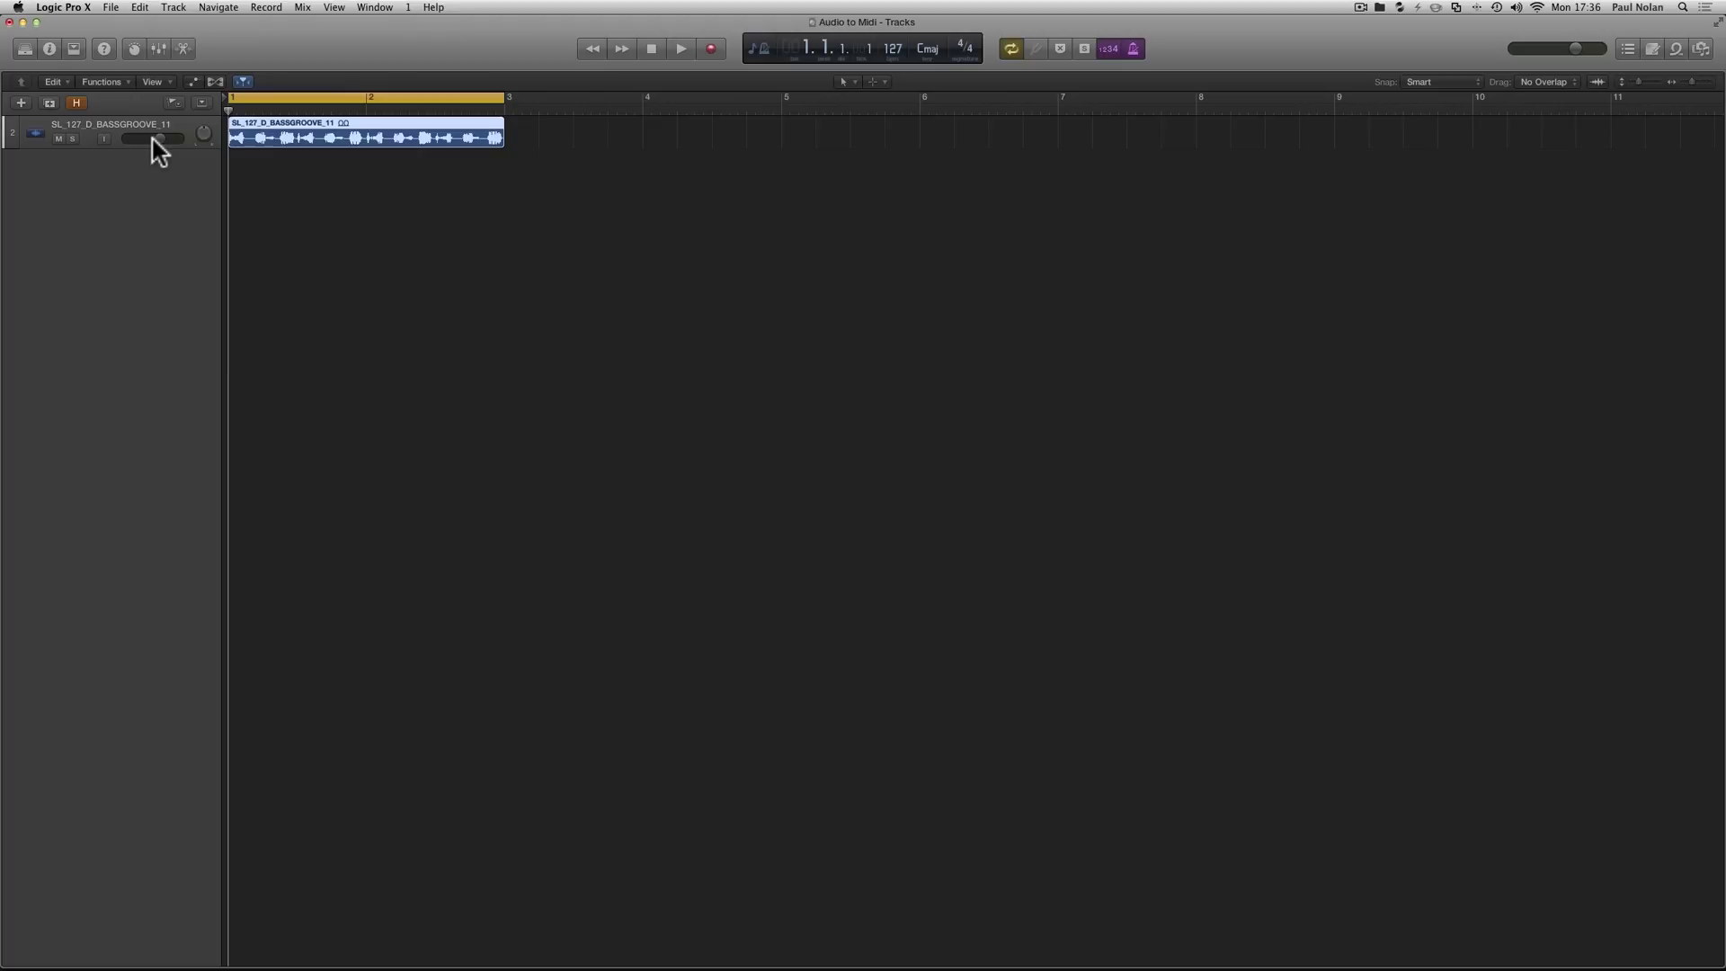
- Open the bass region in the Audio Track Editor, turn on Flex, and choose Flex Pitch mode
double_click(273, 133)
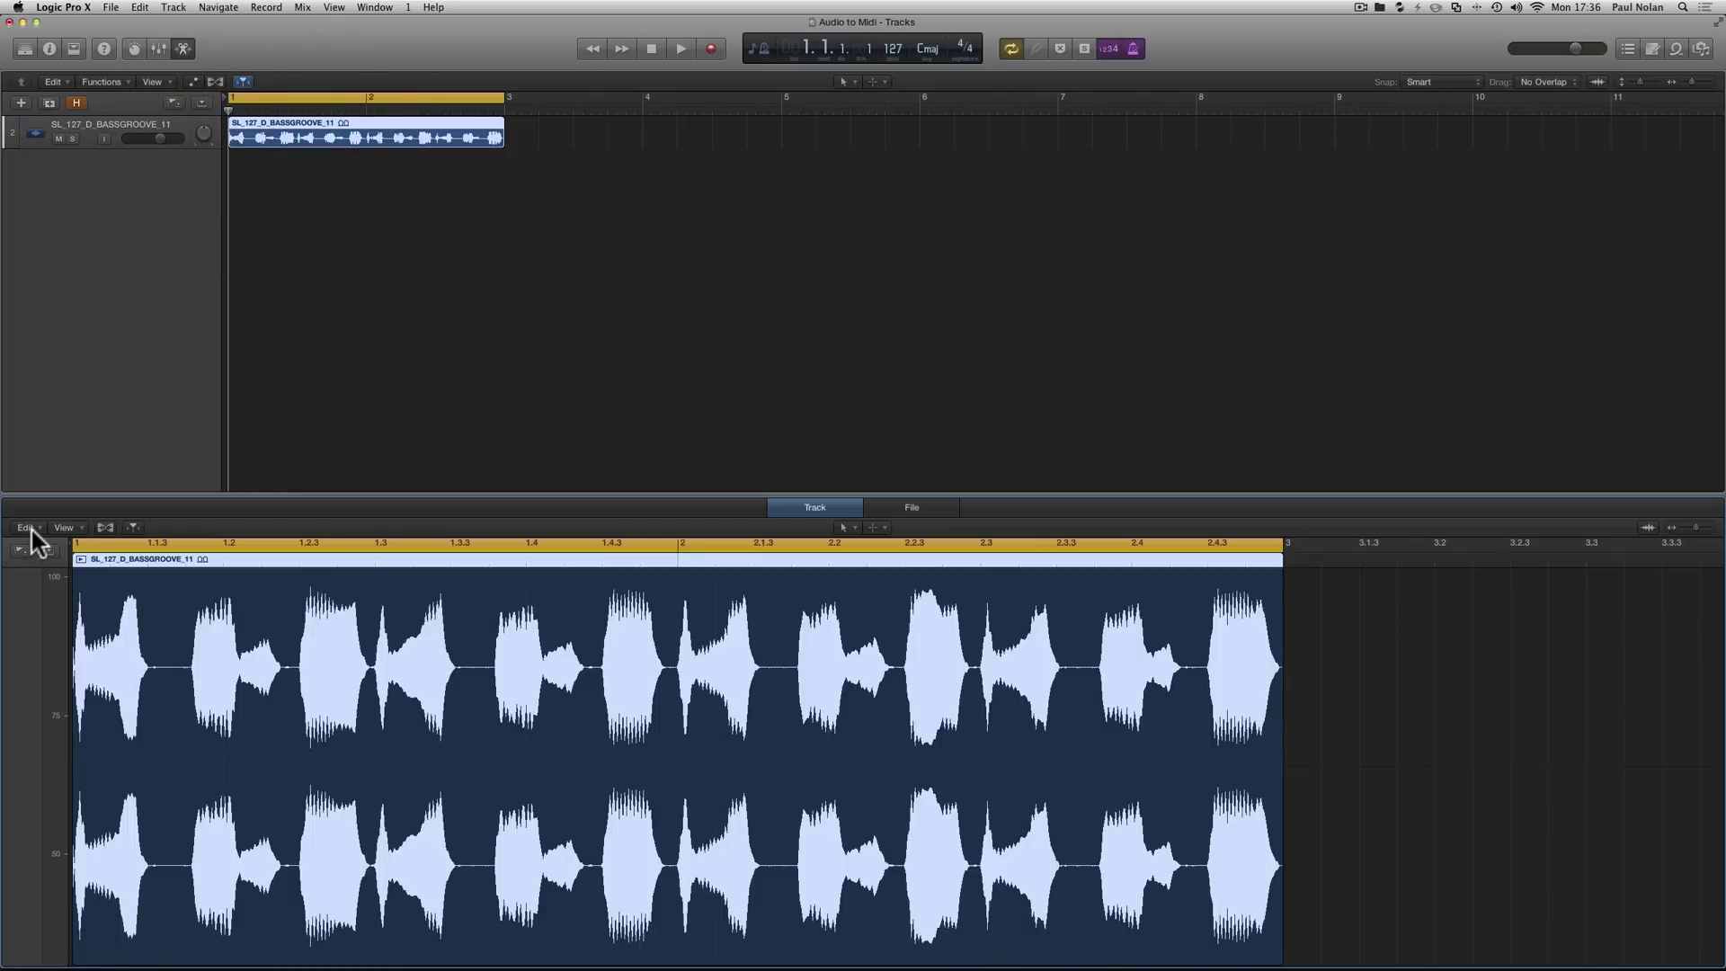
left_click(104, 528)
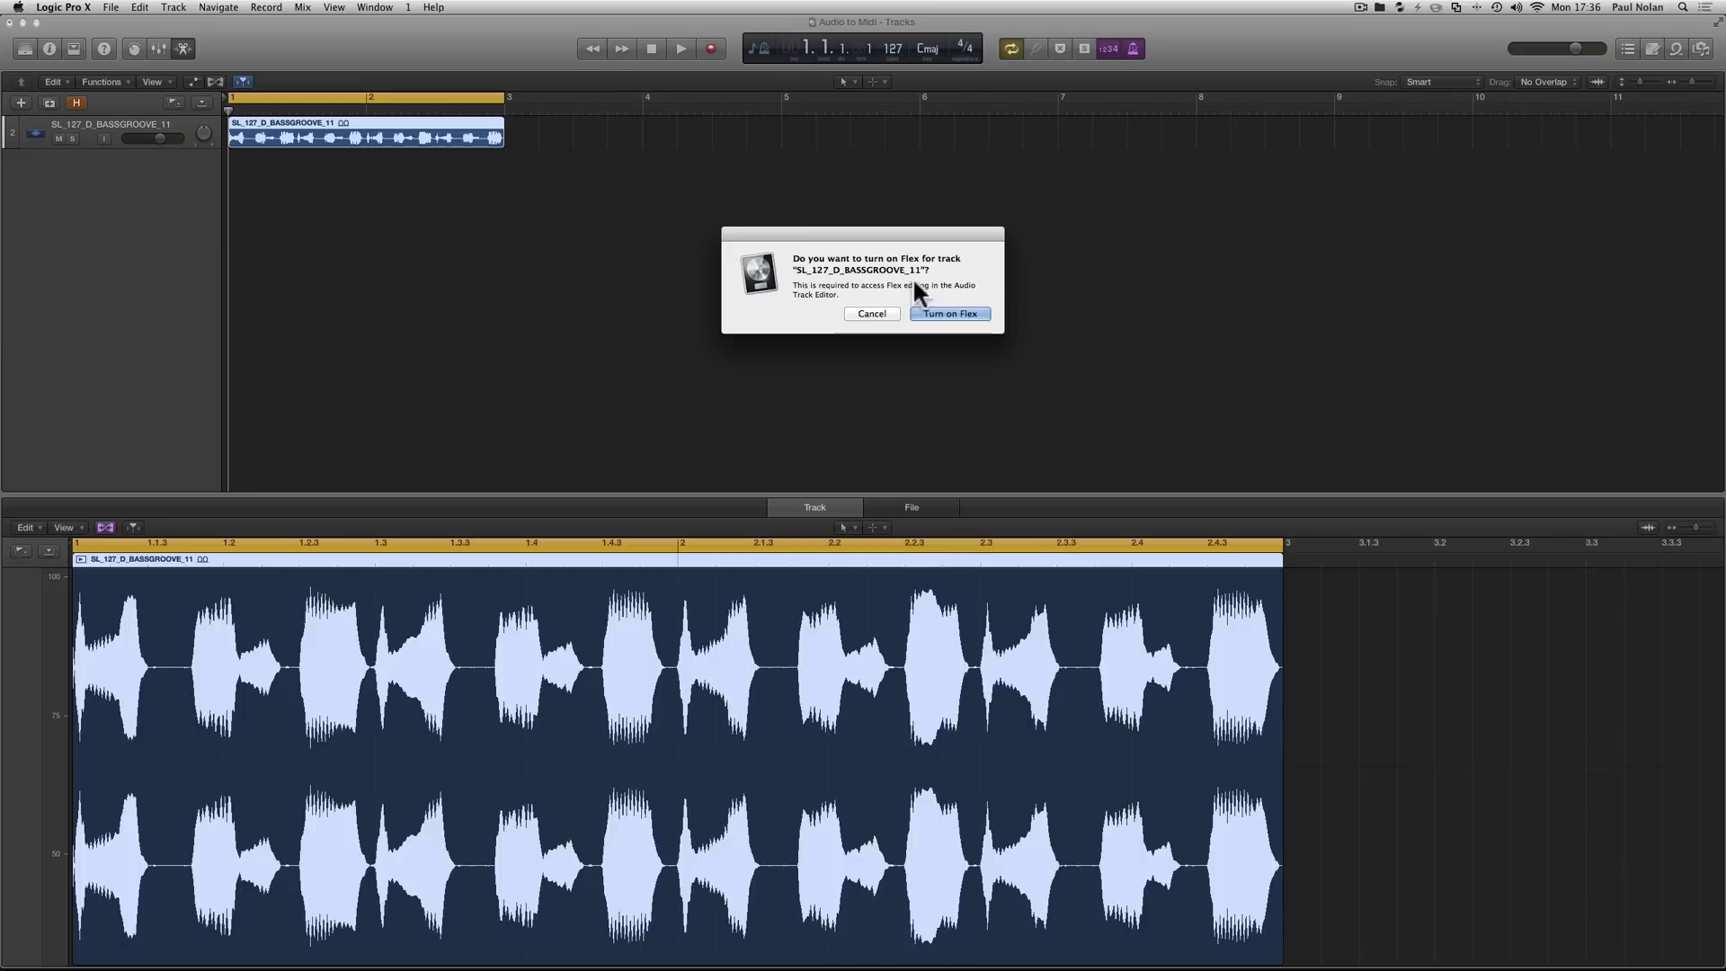
left_click(946, 315)
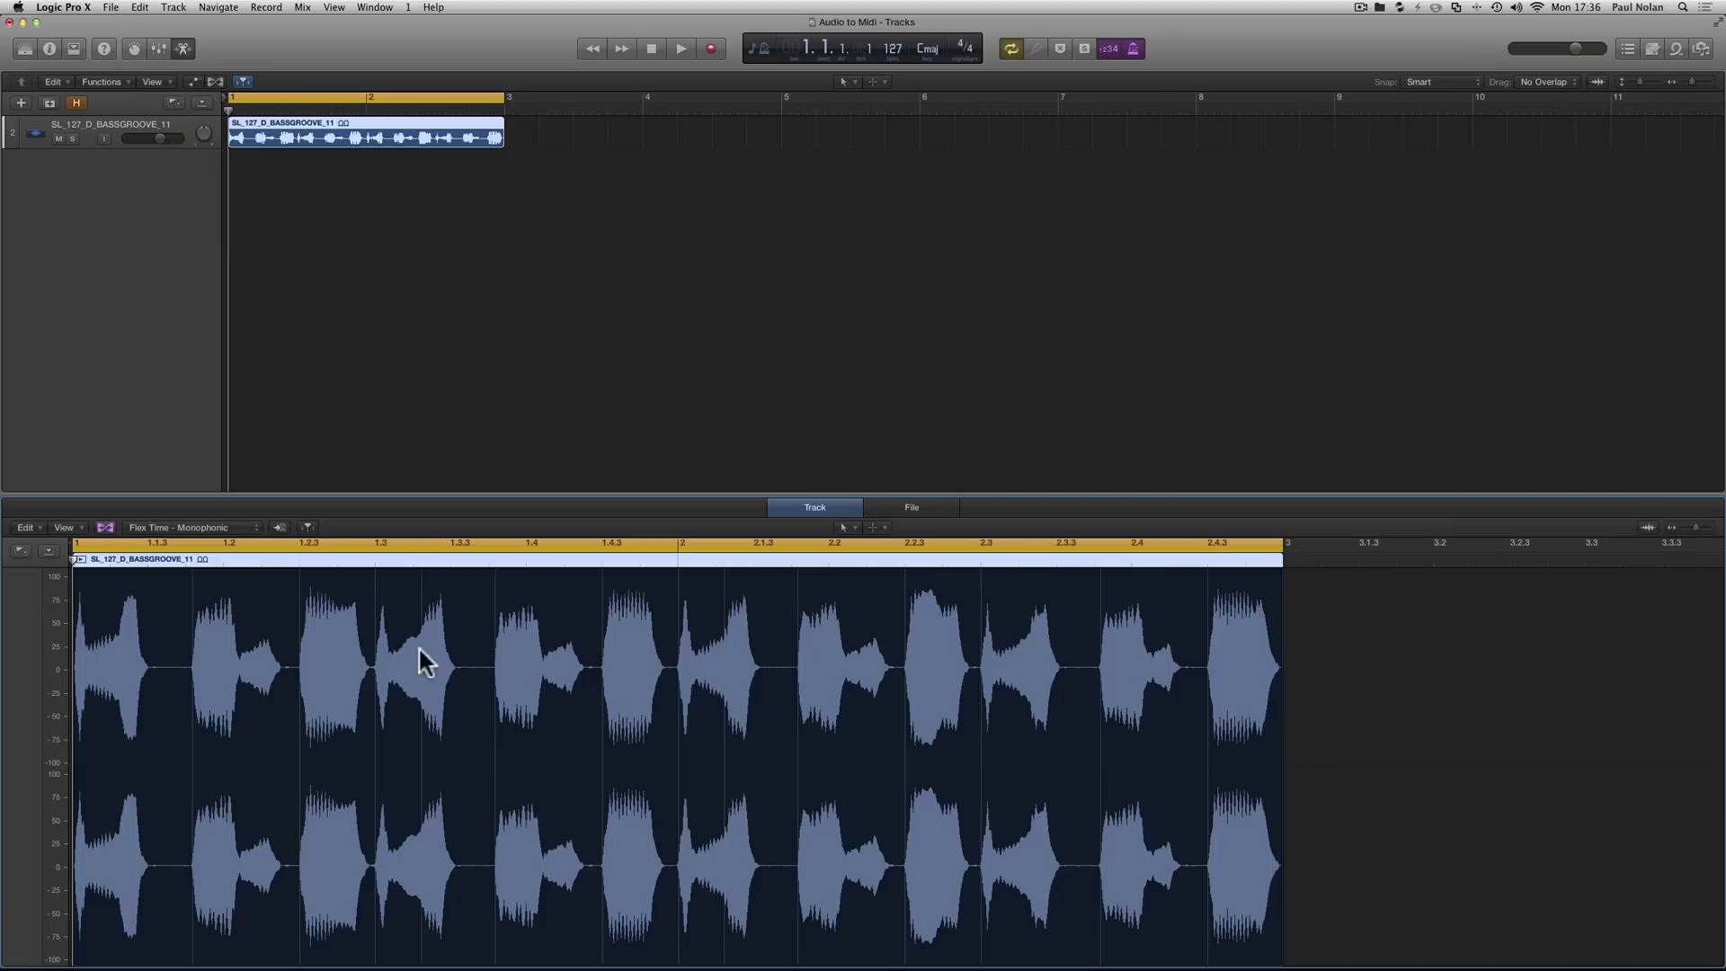
left_click(235, 527)
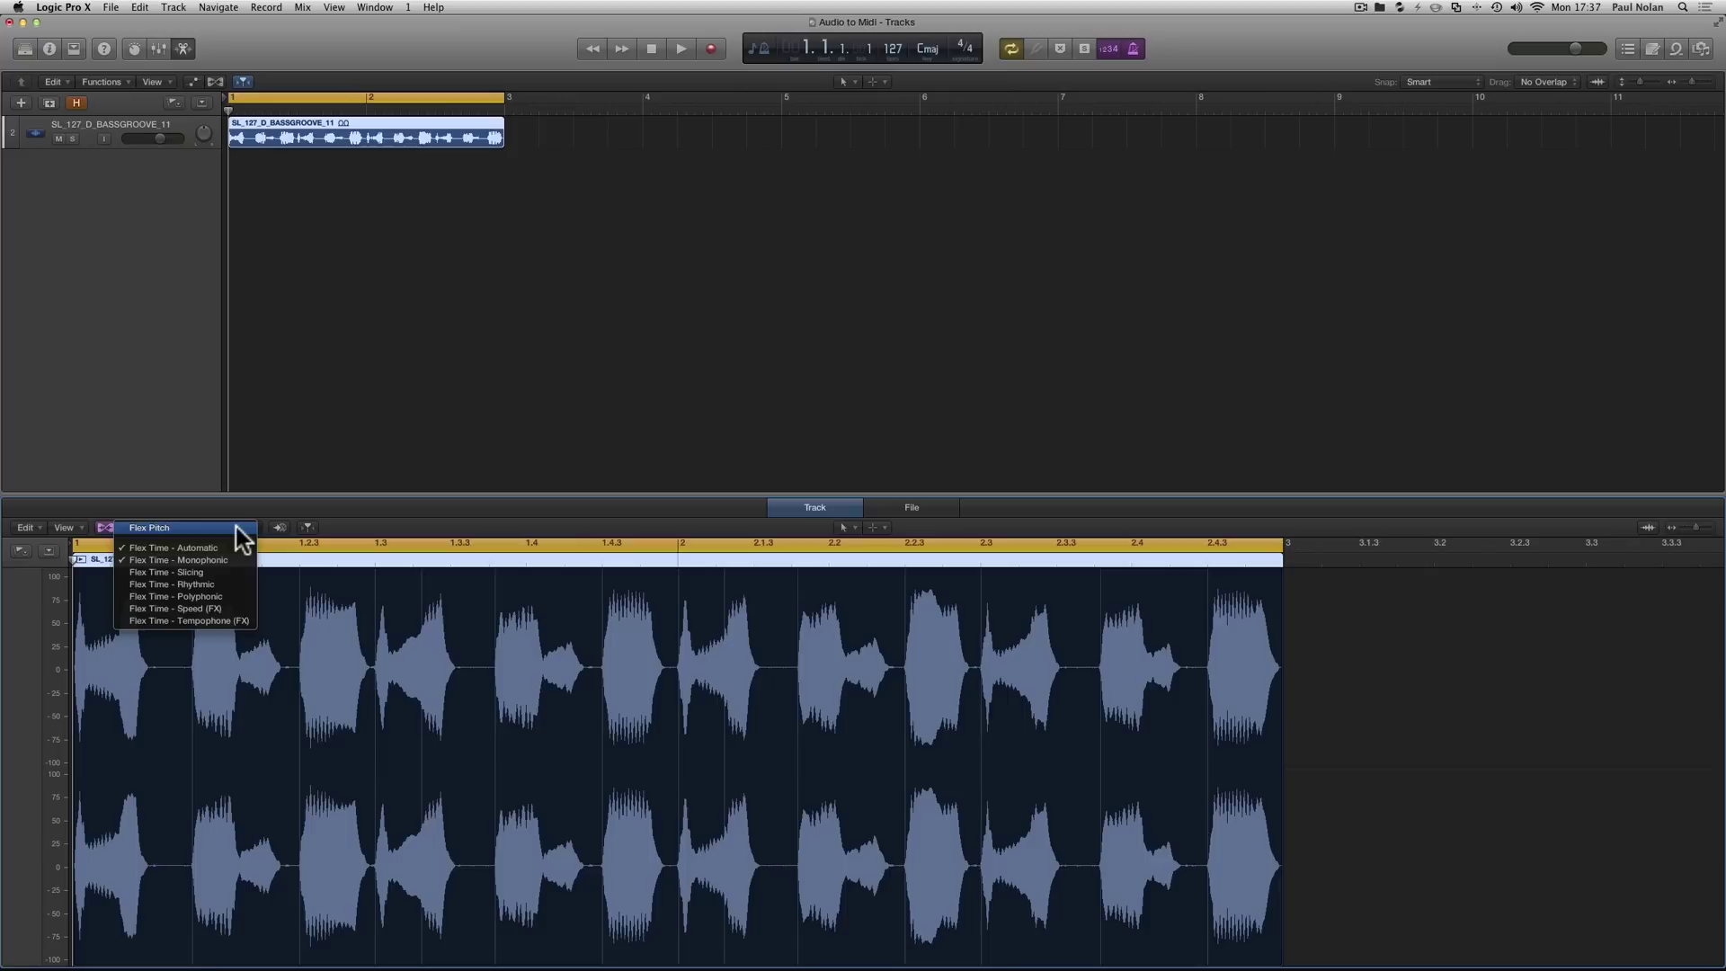
left_click(237, 526)
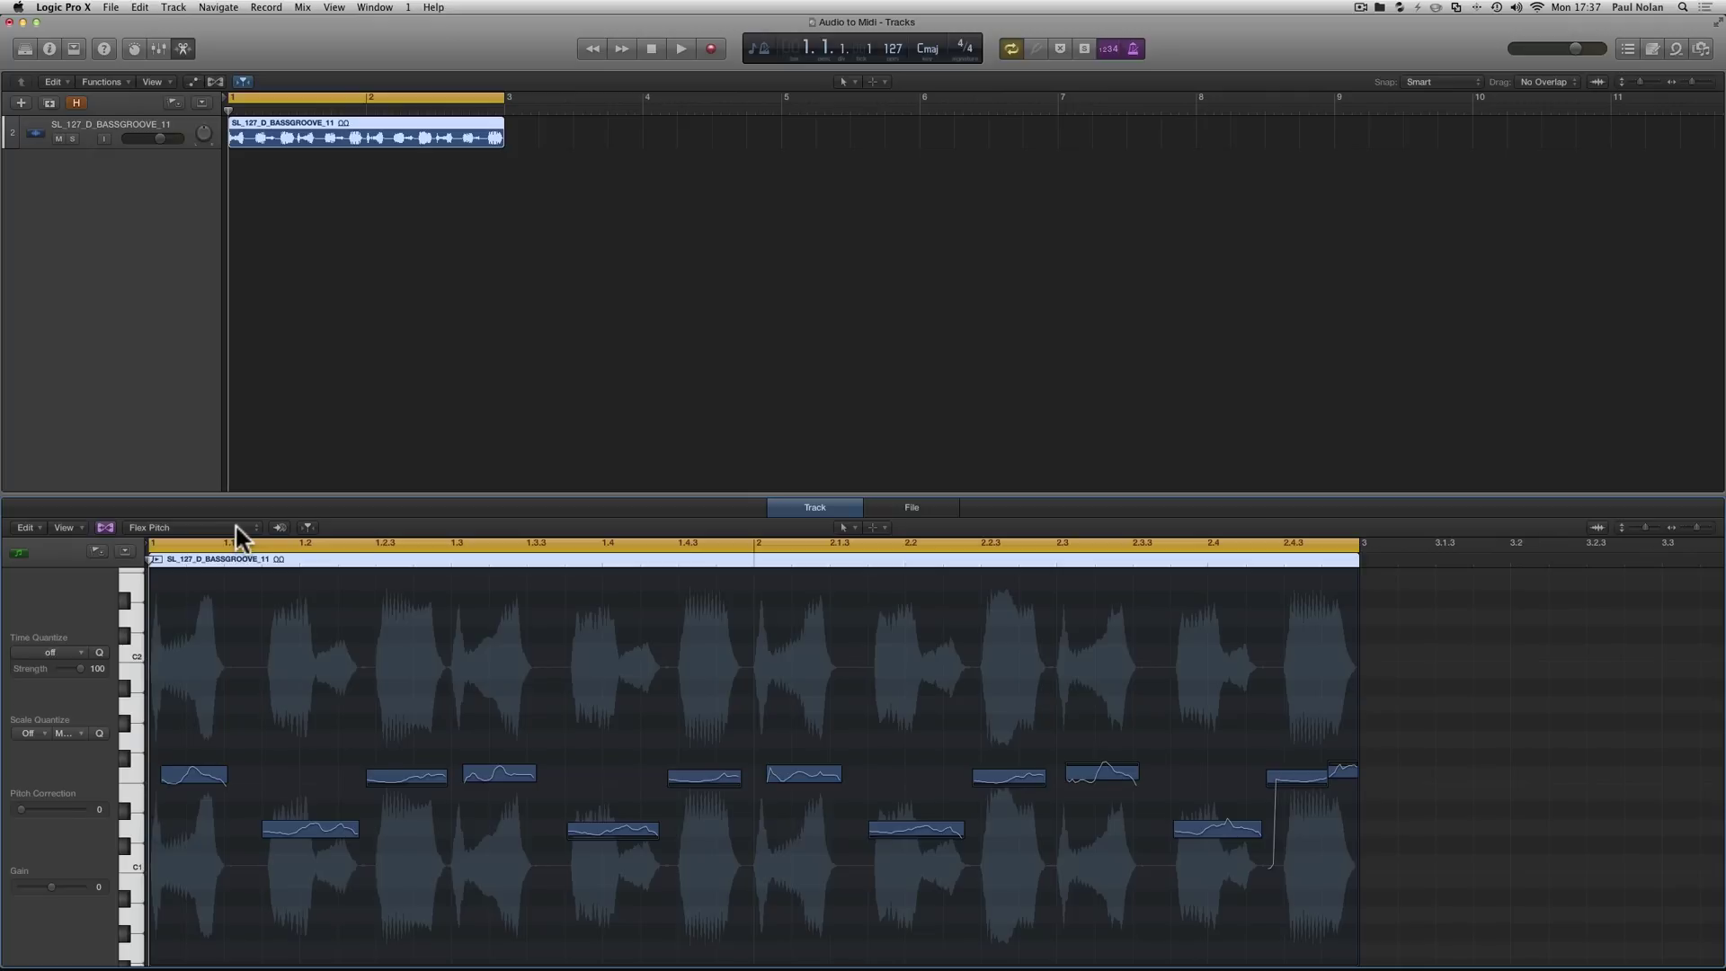
- Run Create MIDI Track from Flex Pitch Data from the editor's Edit menu for the bass region
left_click(29, 528)
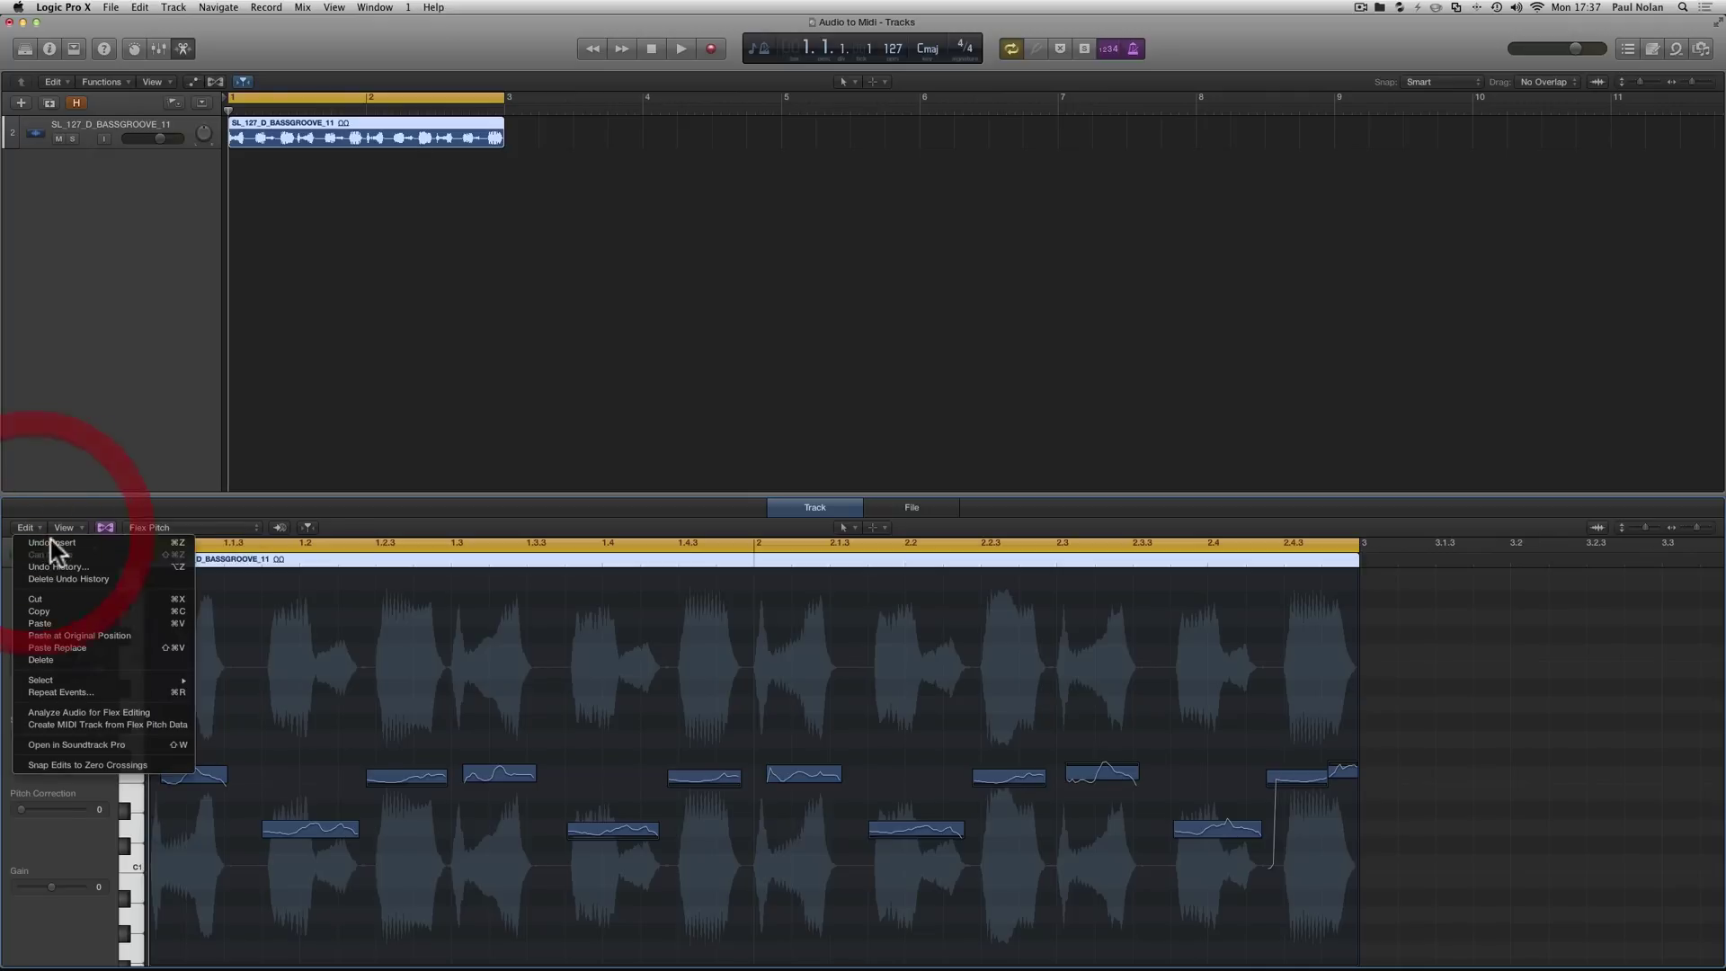
left_click(165, 726)
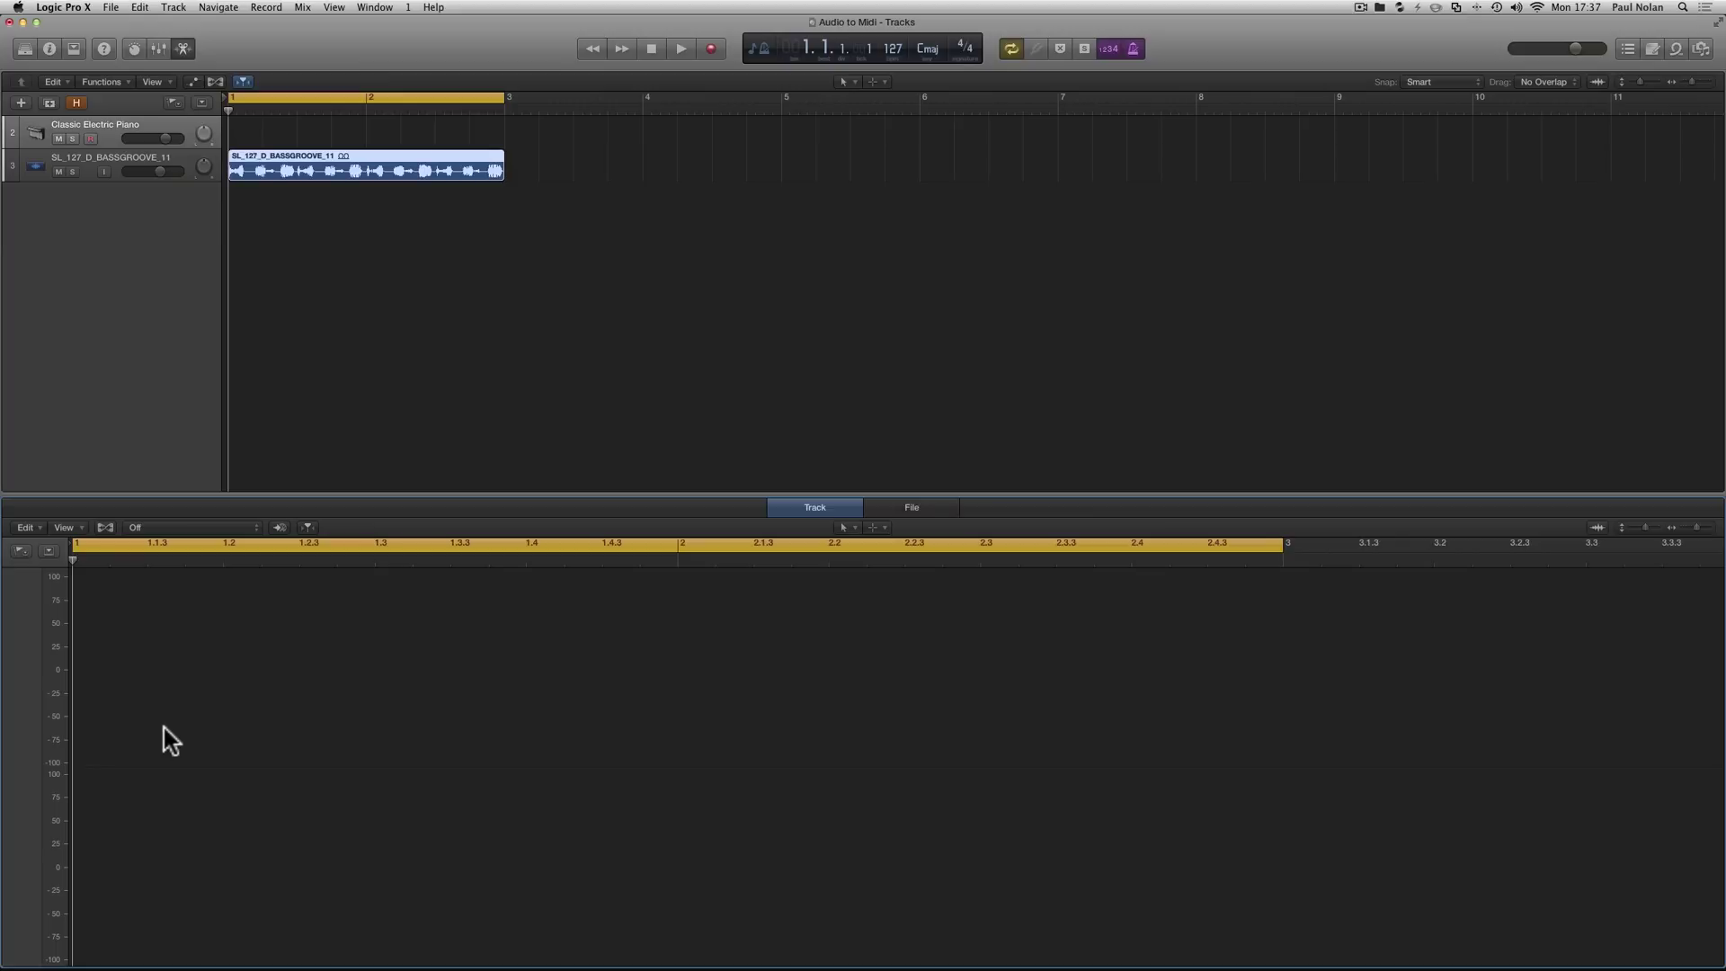
left_click(289, 169)
left_click(20, 529)
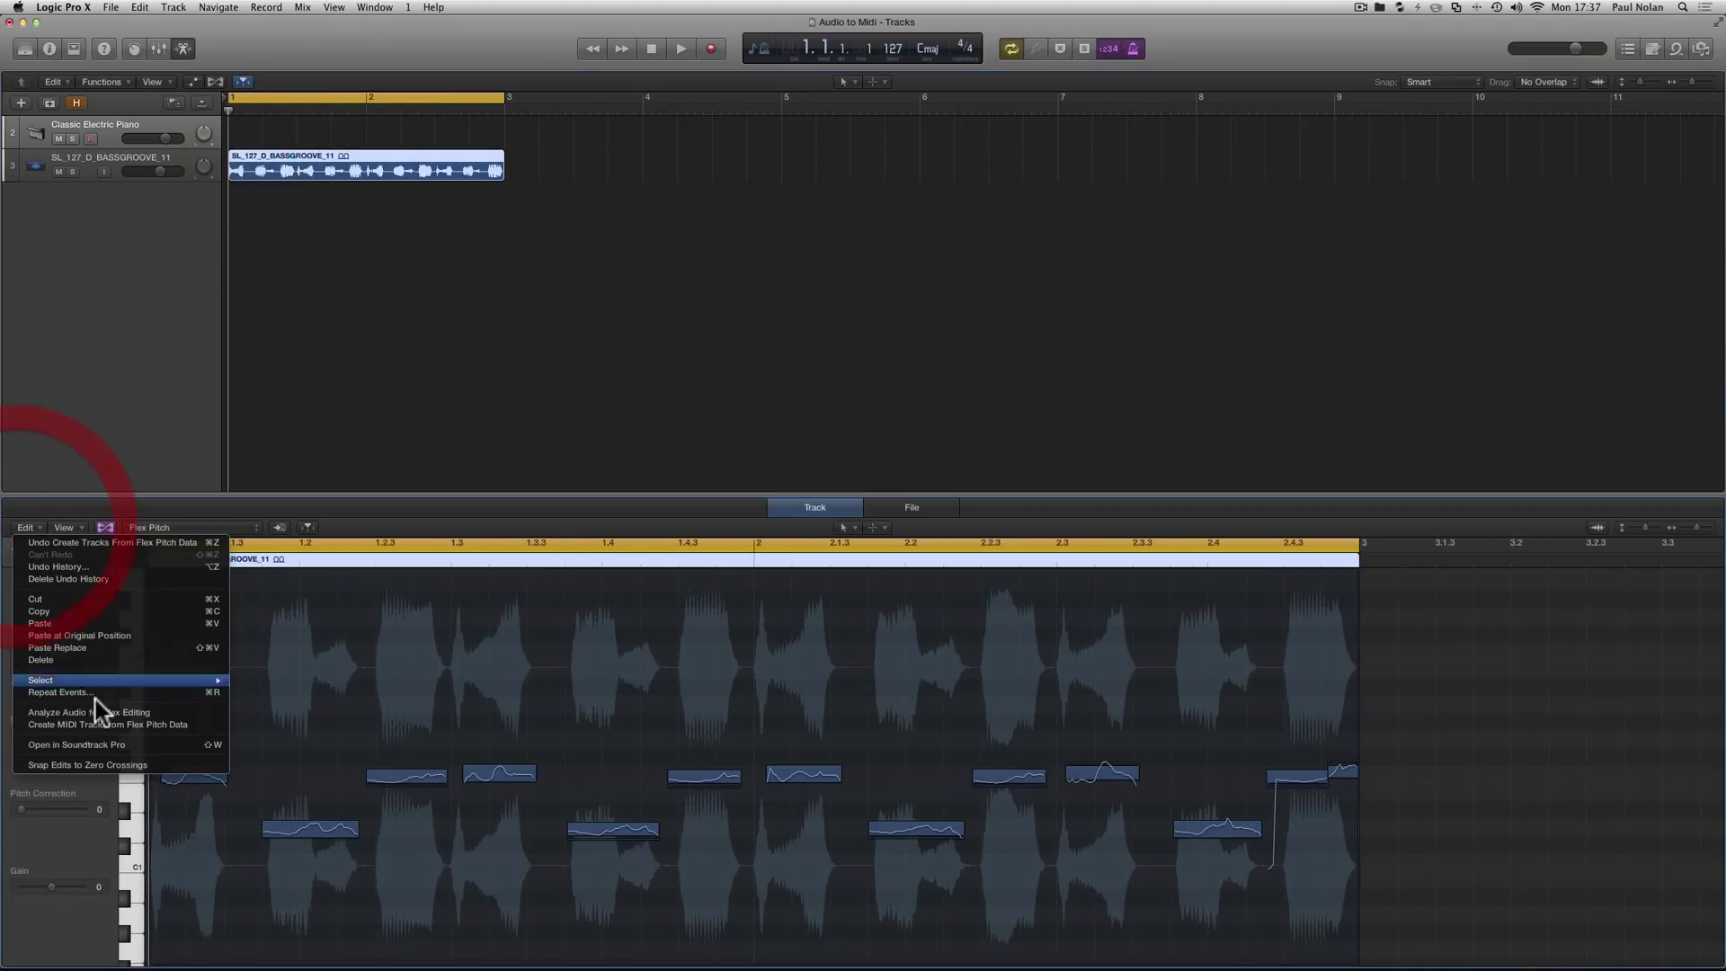
left_click(118, 720)
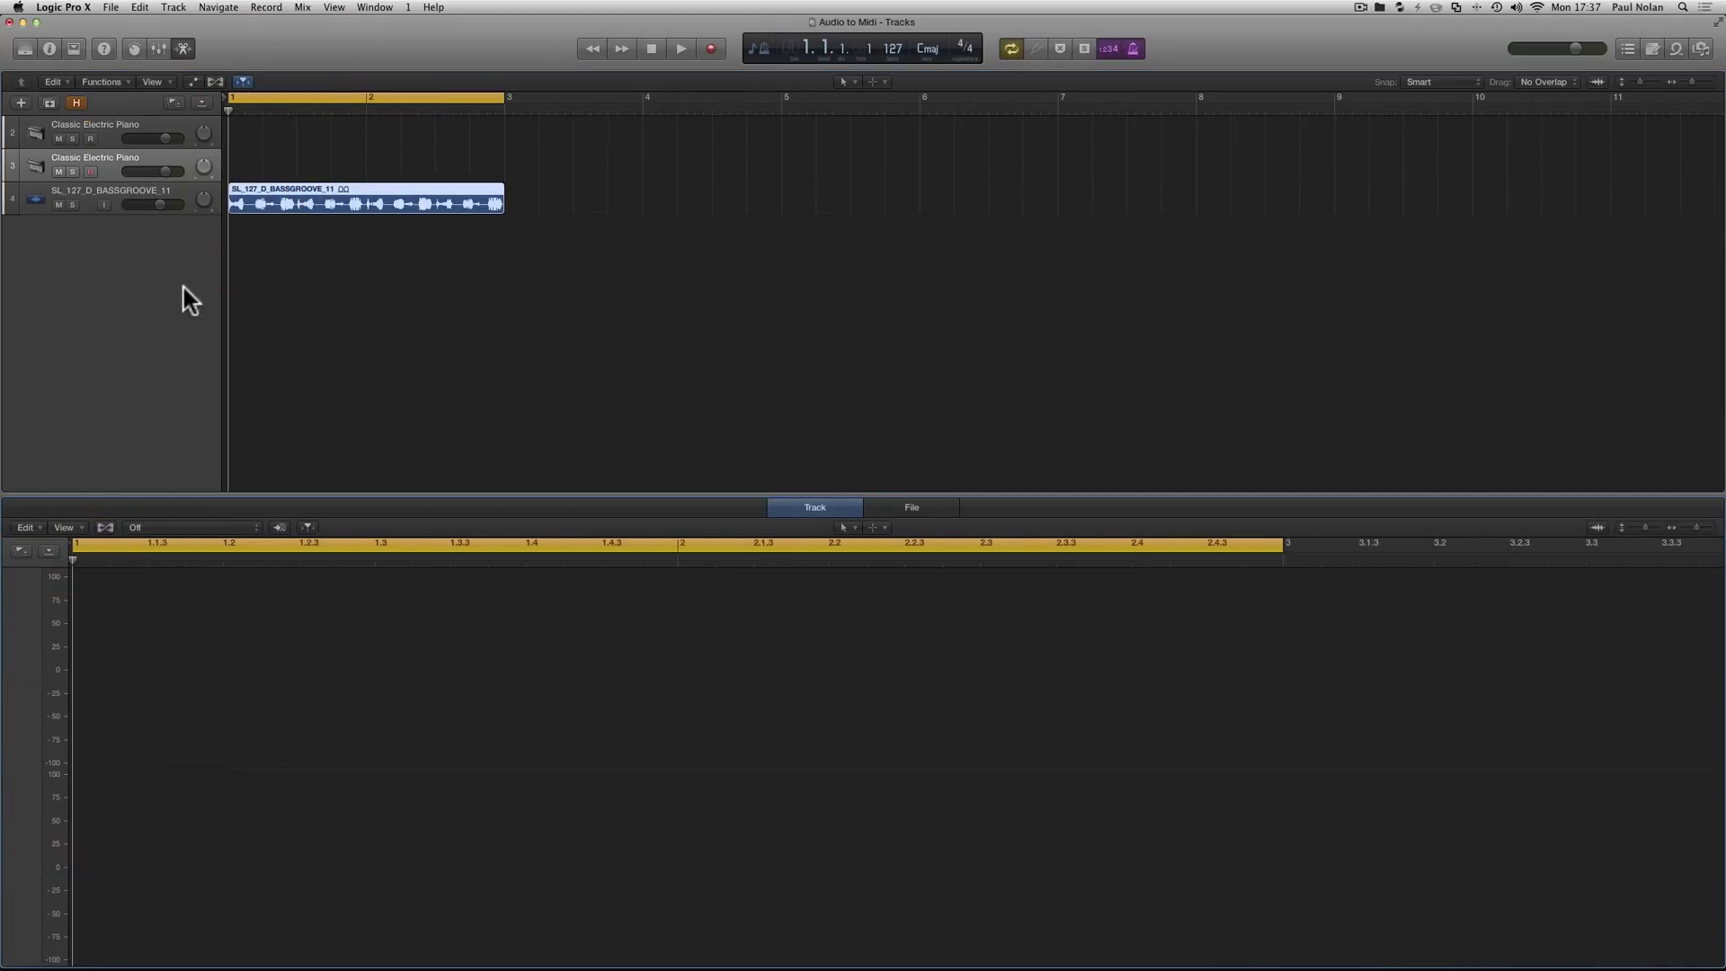
- Reselect the bass groove audio region and create further MIDI tracks from its Flex Pitch data
left_click(293, 192)
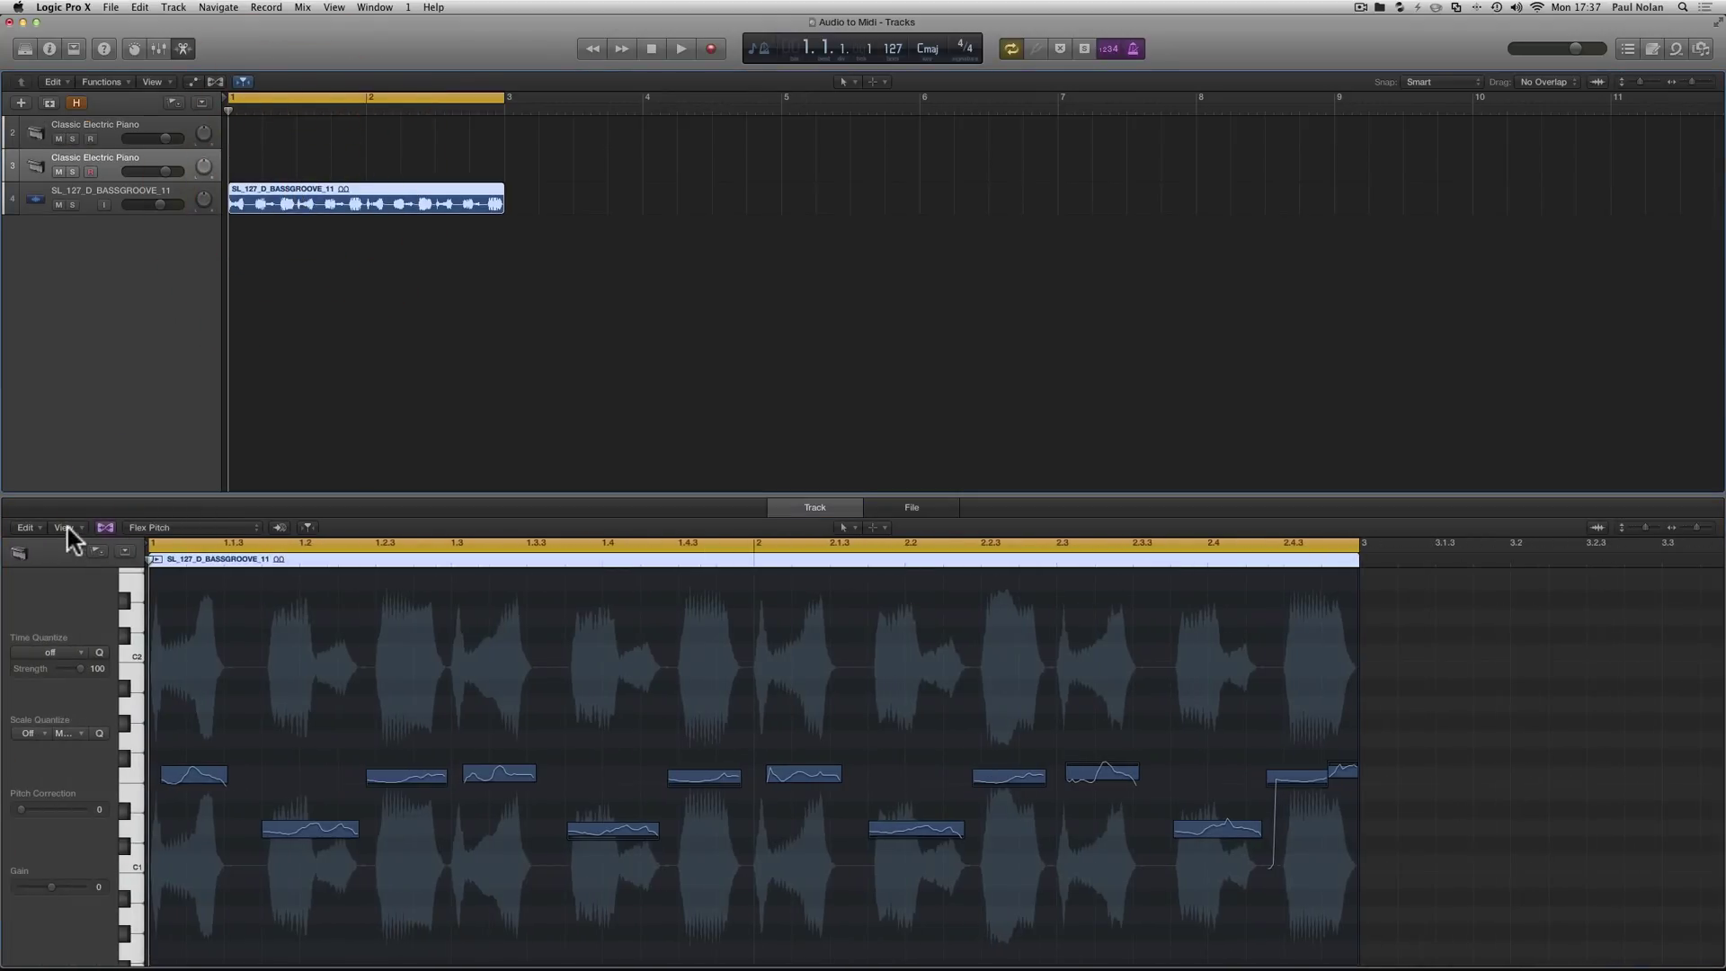
left_click(24, 528)
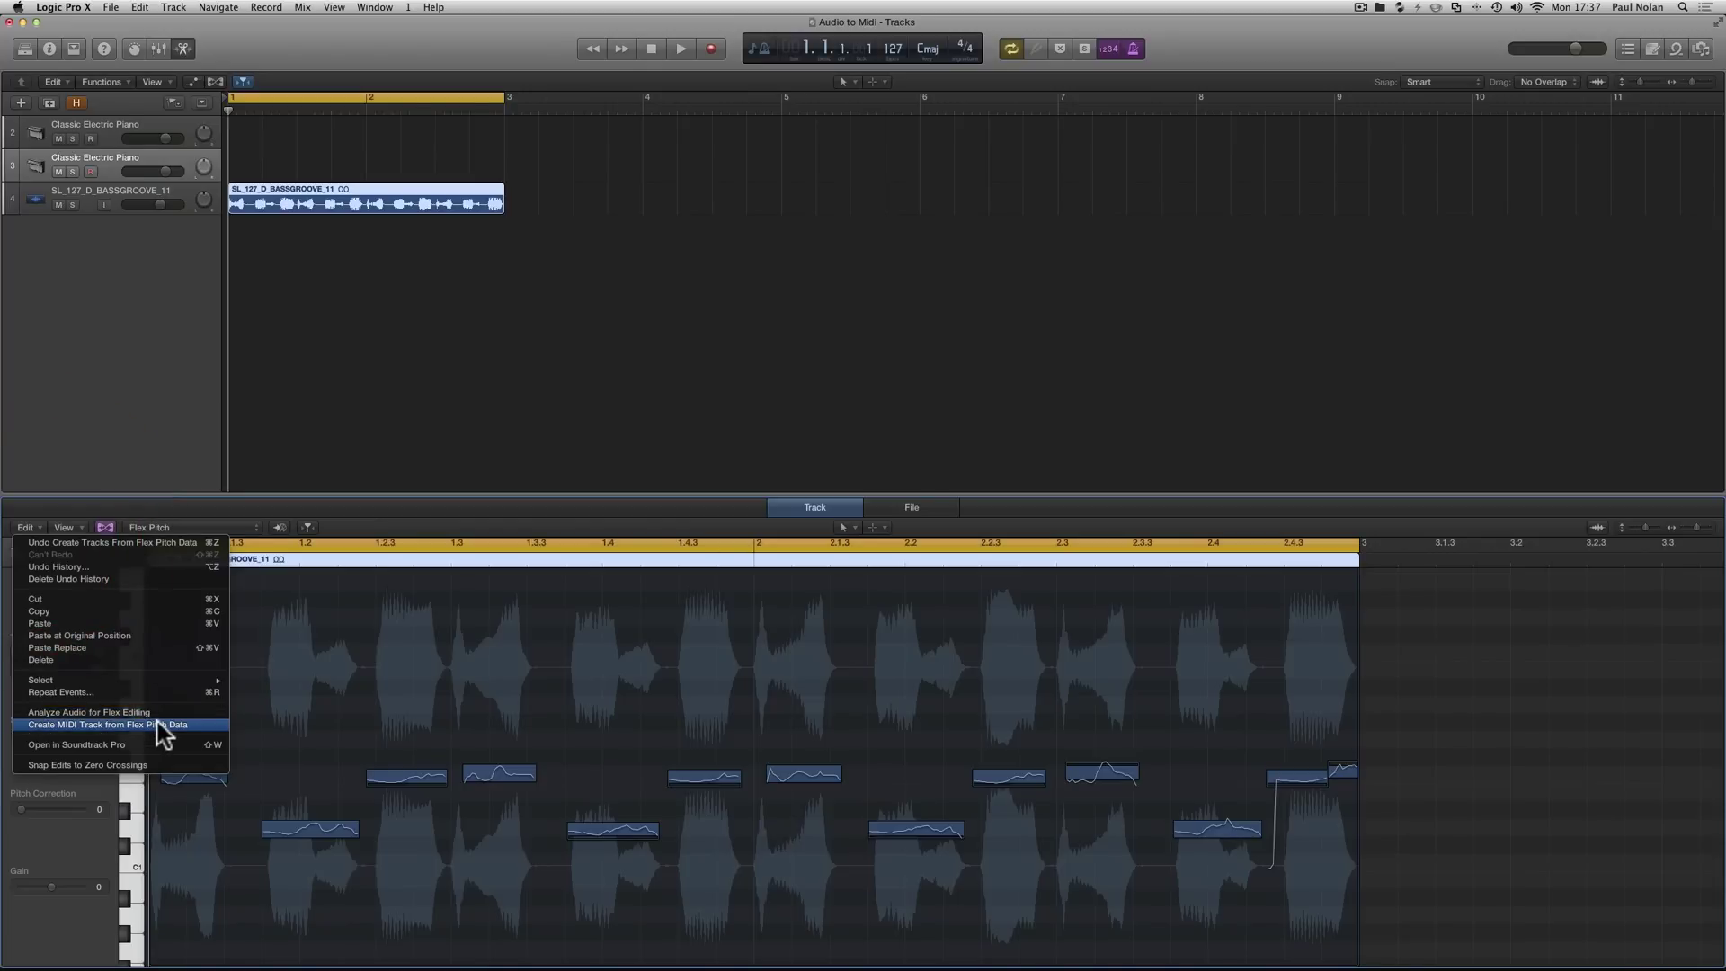
left_click(180, 724)
left_click(293, 241)
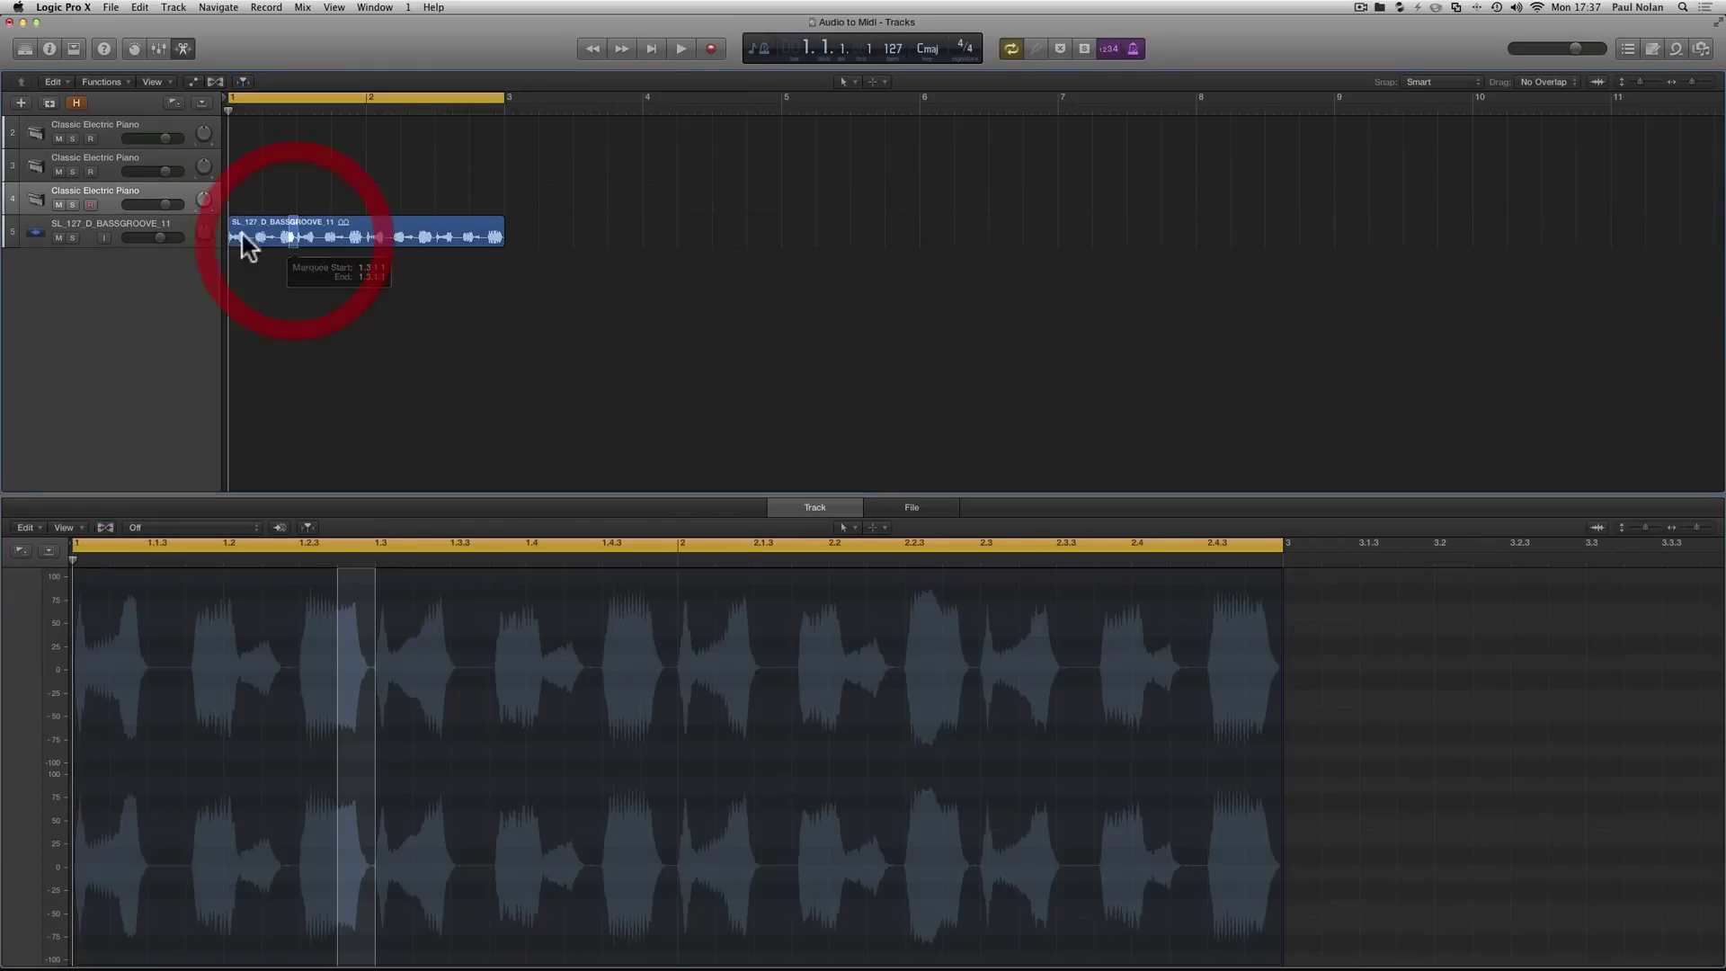
left_click(173, 218)
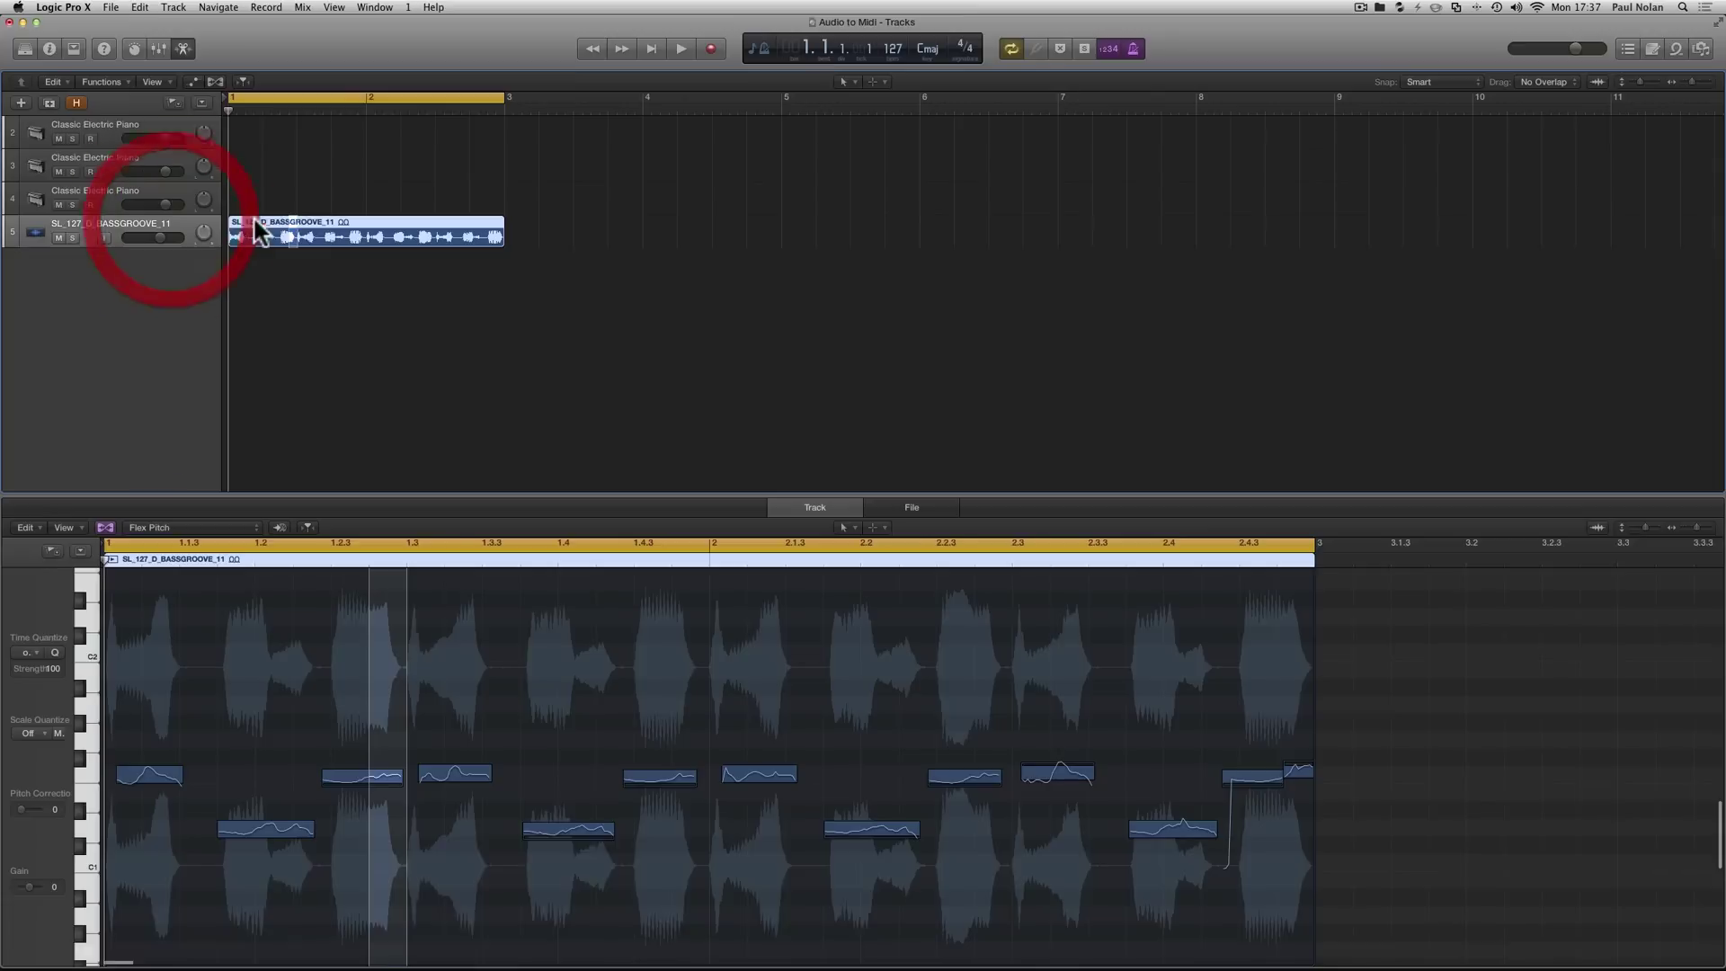
left_click(252, 214)
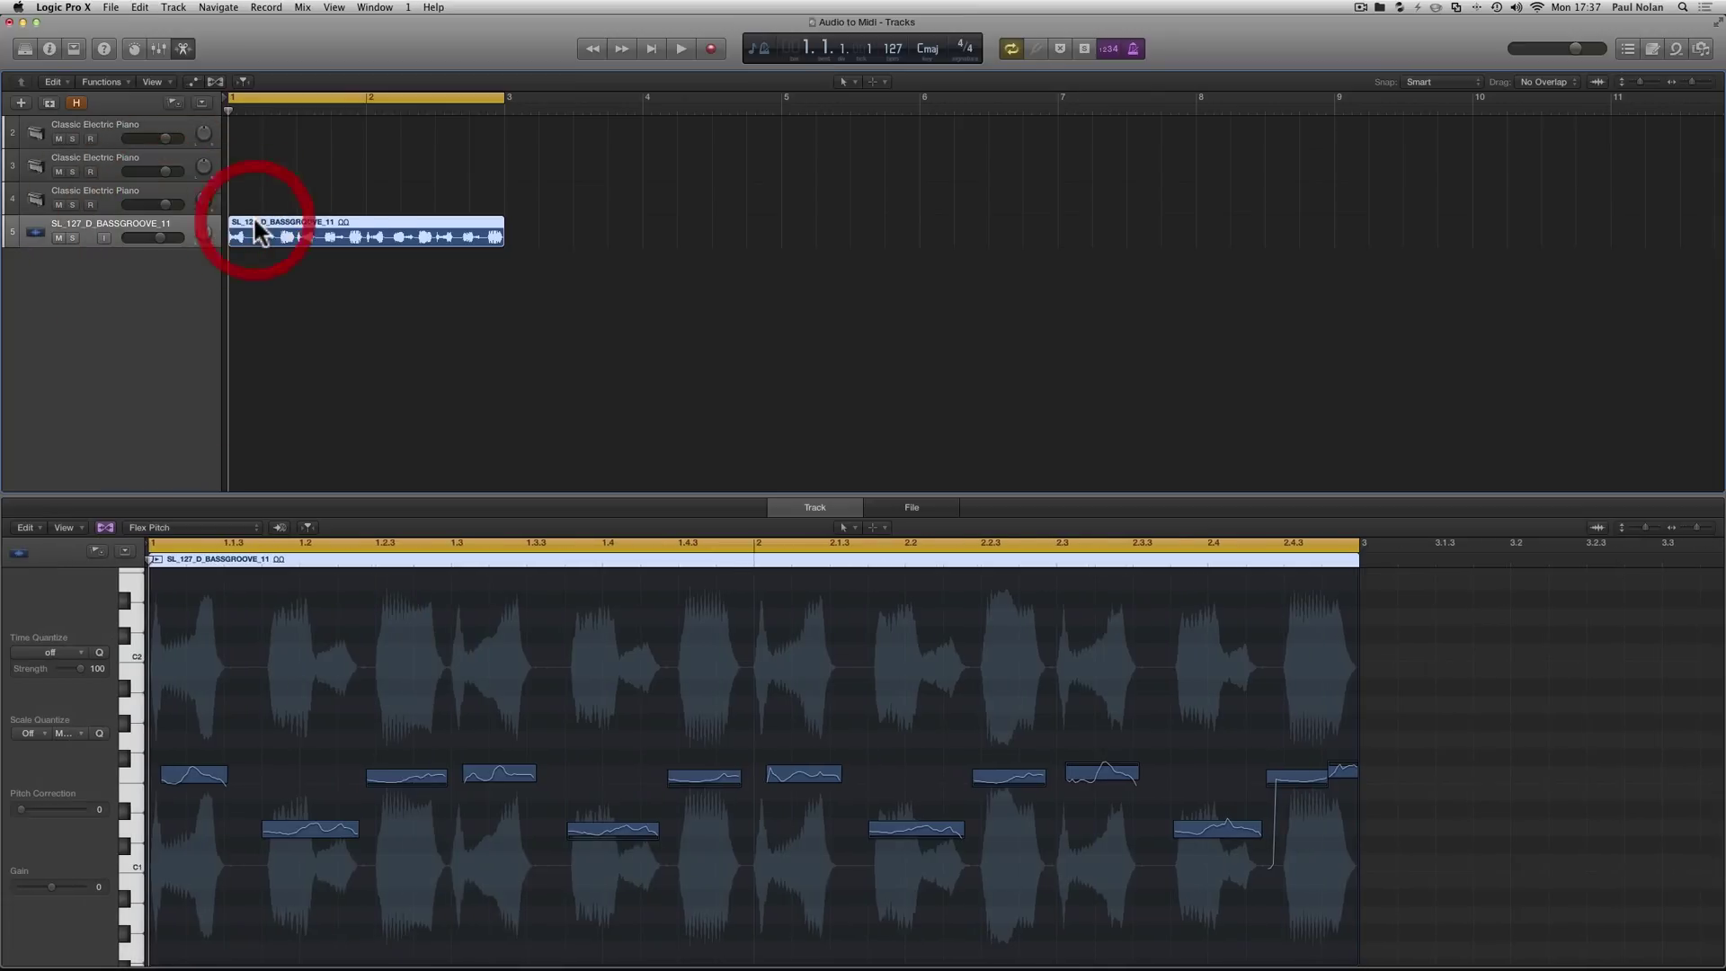
left_click(27, 527)
left_click(95, 725)
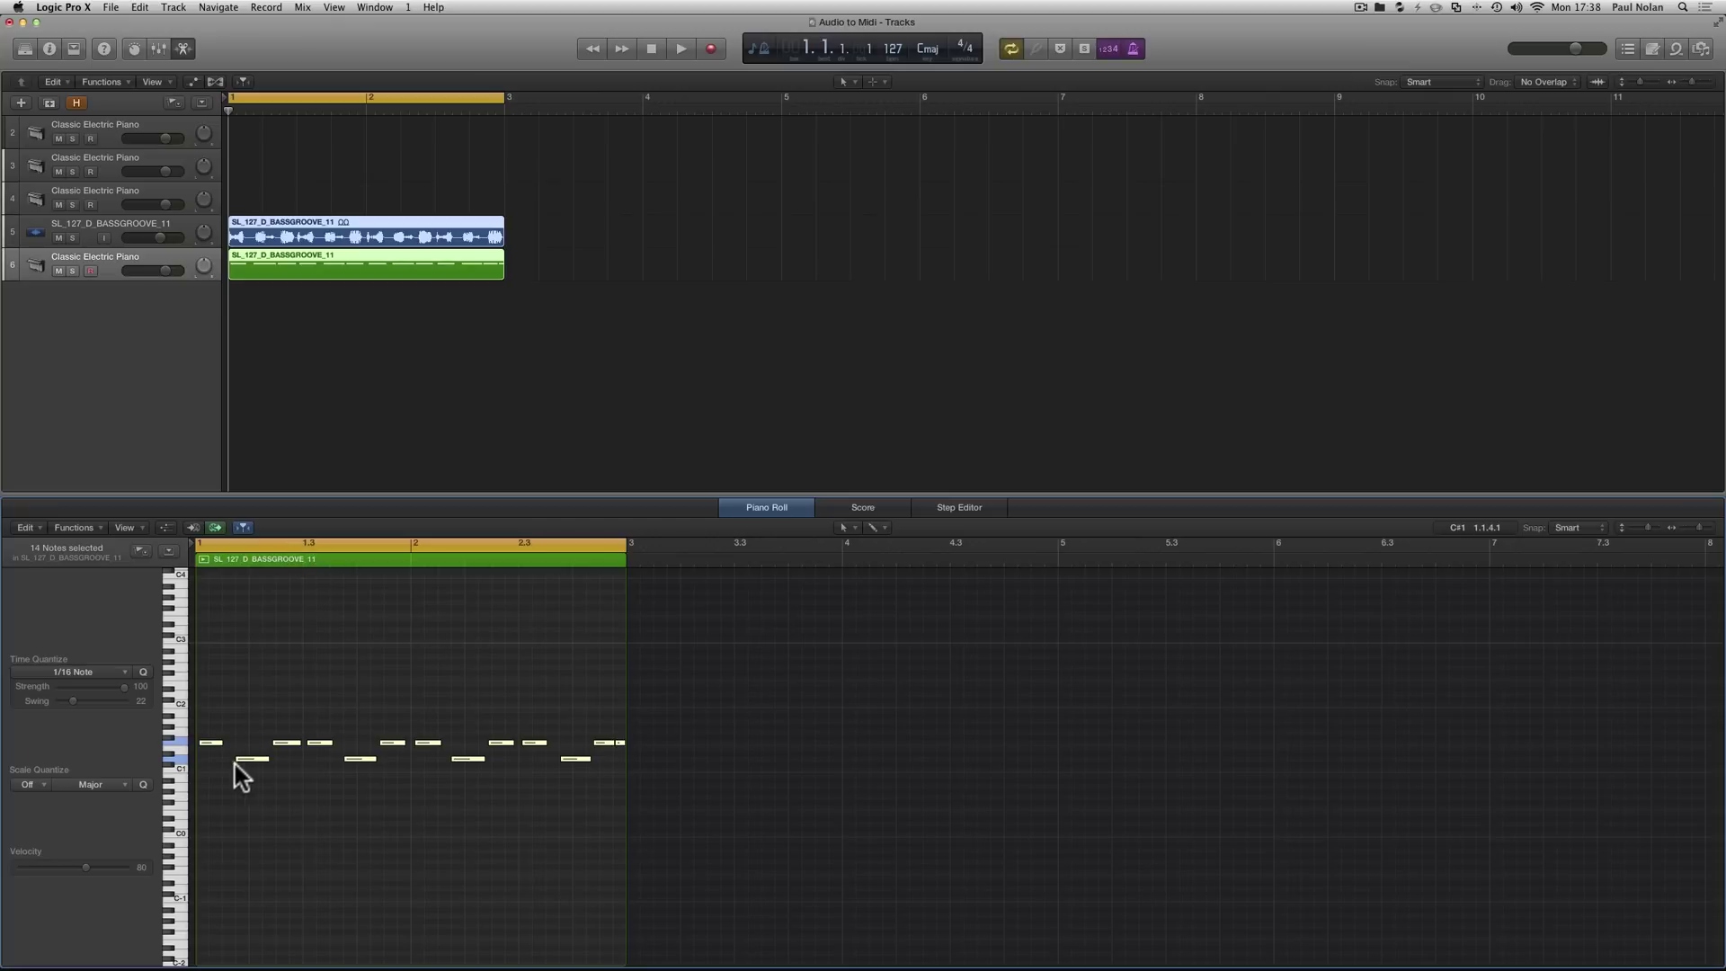
- Reveal the hidden BASS - Exceeder Bass track and move the green MIDI region onto it
left_click(290, 225)
left_click(525, 224)
left_click(470, 224)
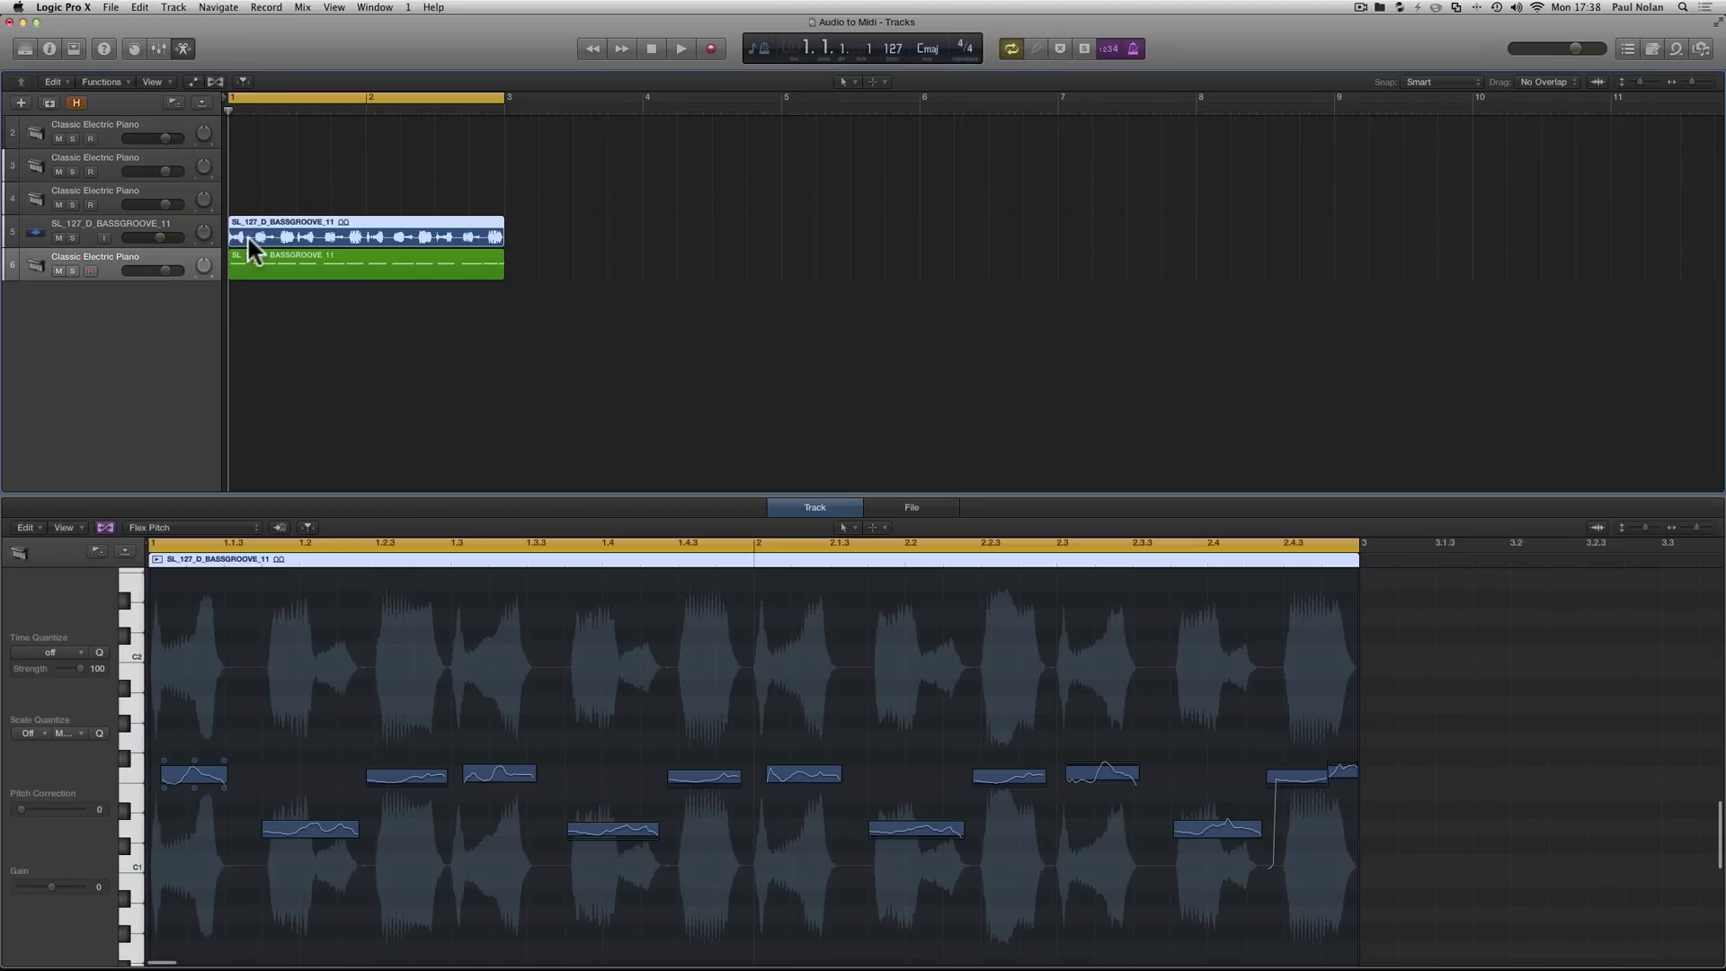
left_click(287, 258)
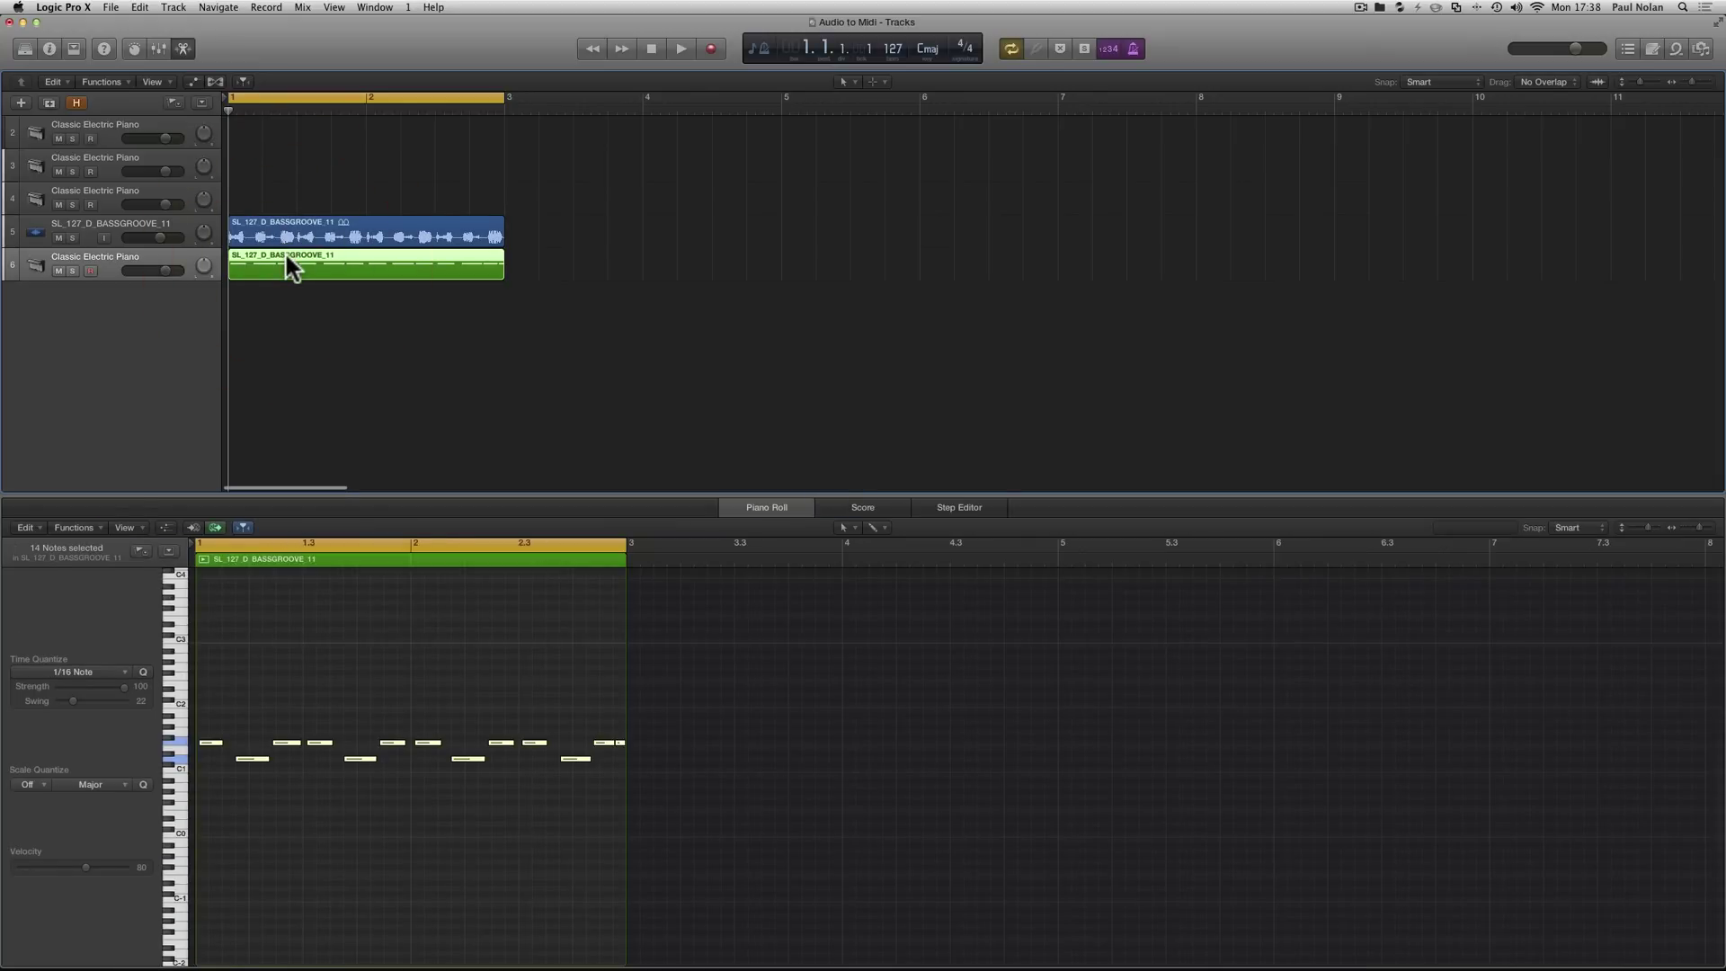
left_click(77, 102)
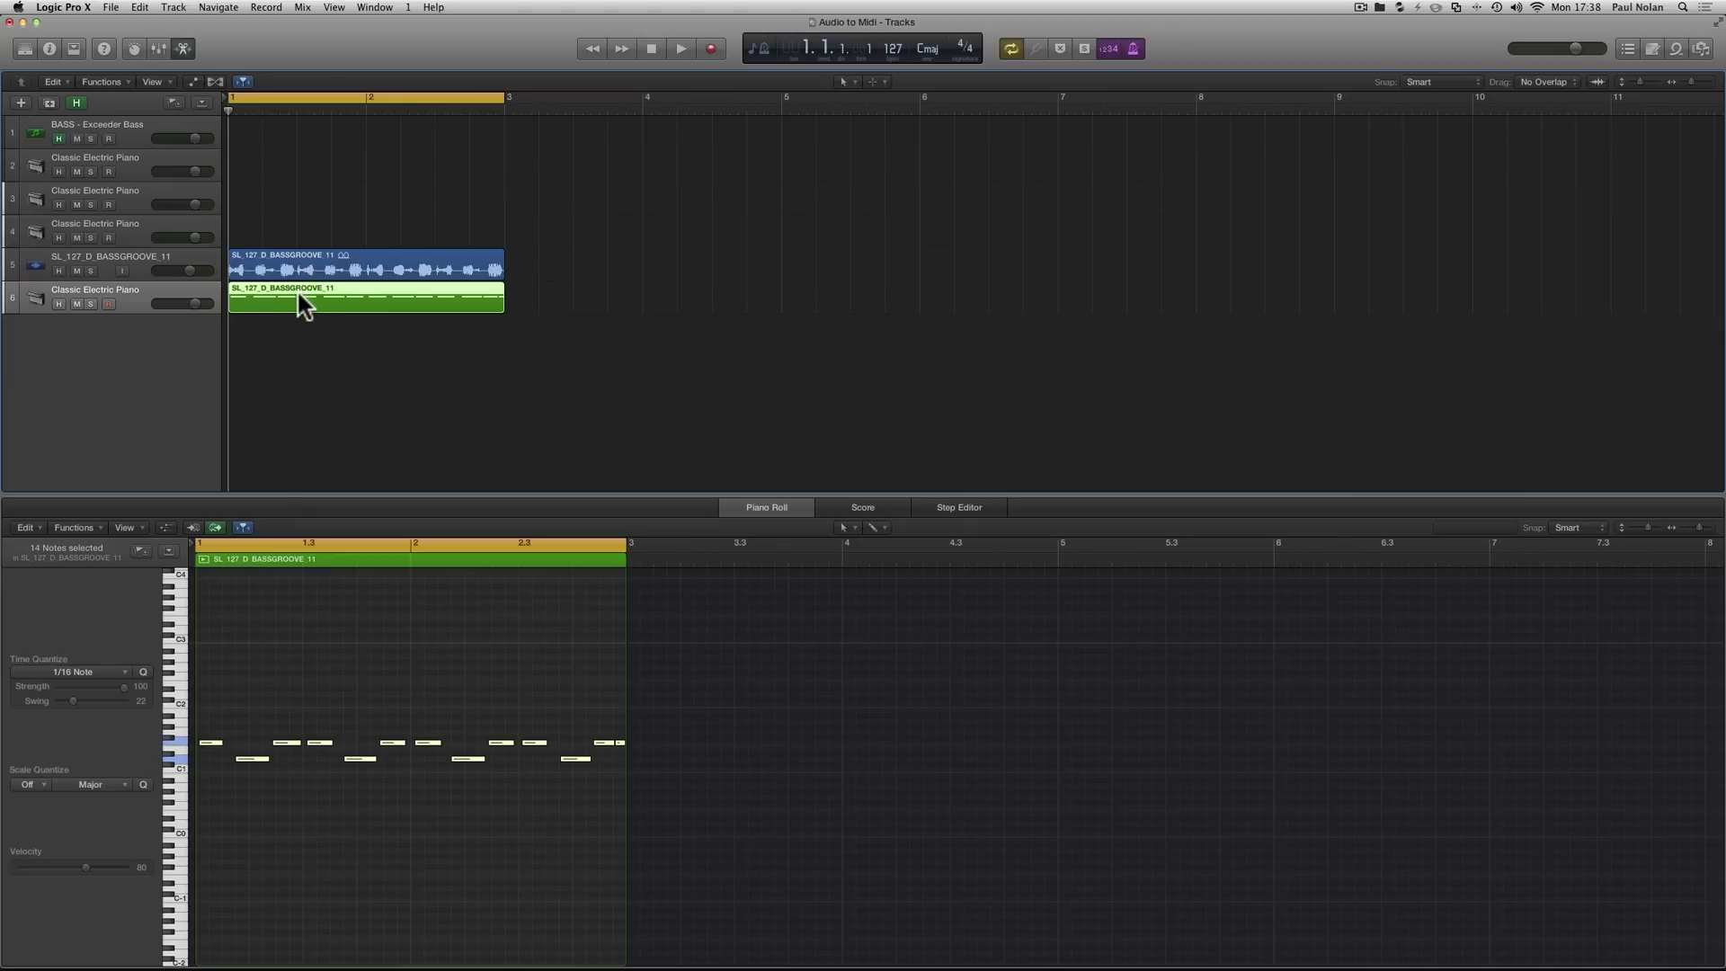
left_click_drag(298, 294, 300, 143)
left_click(127, 126)
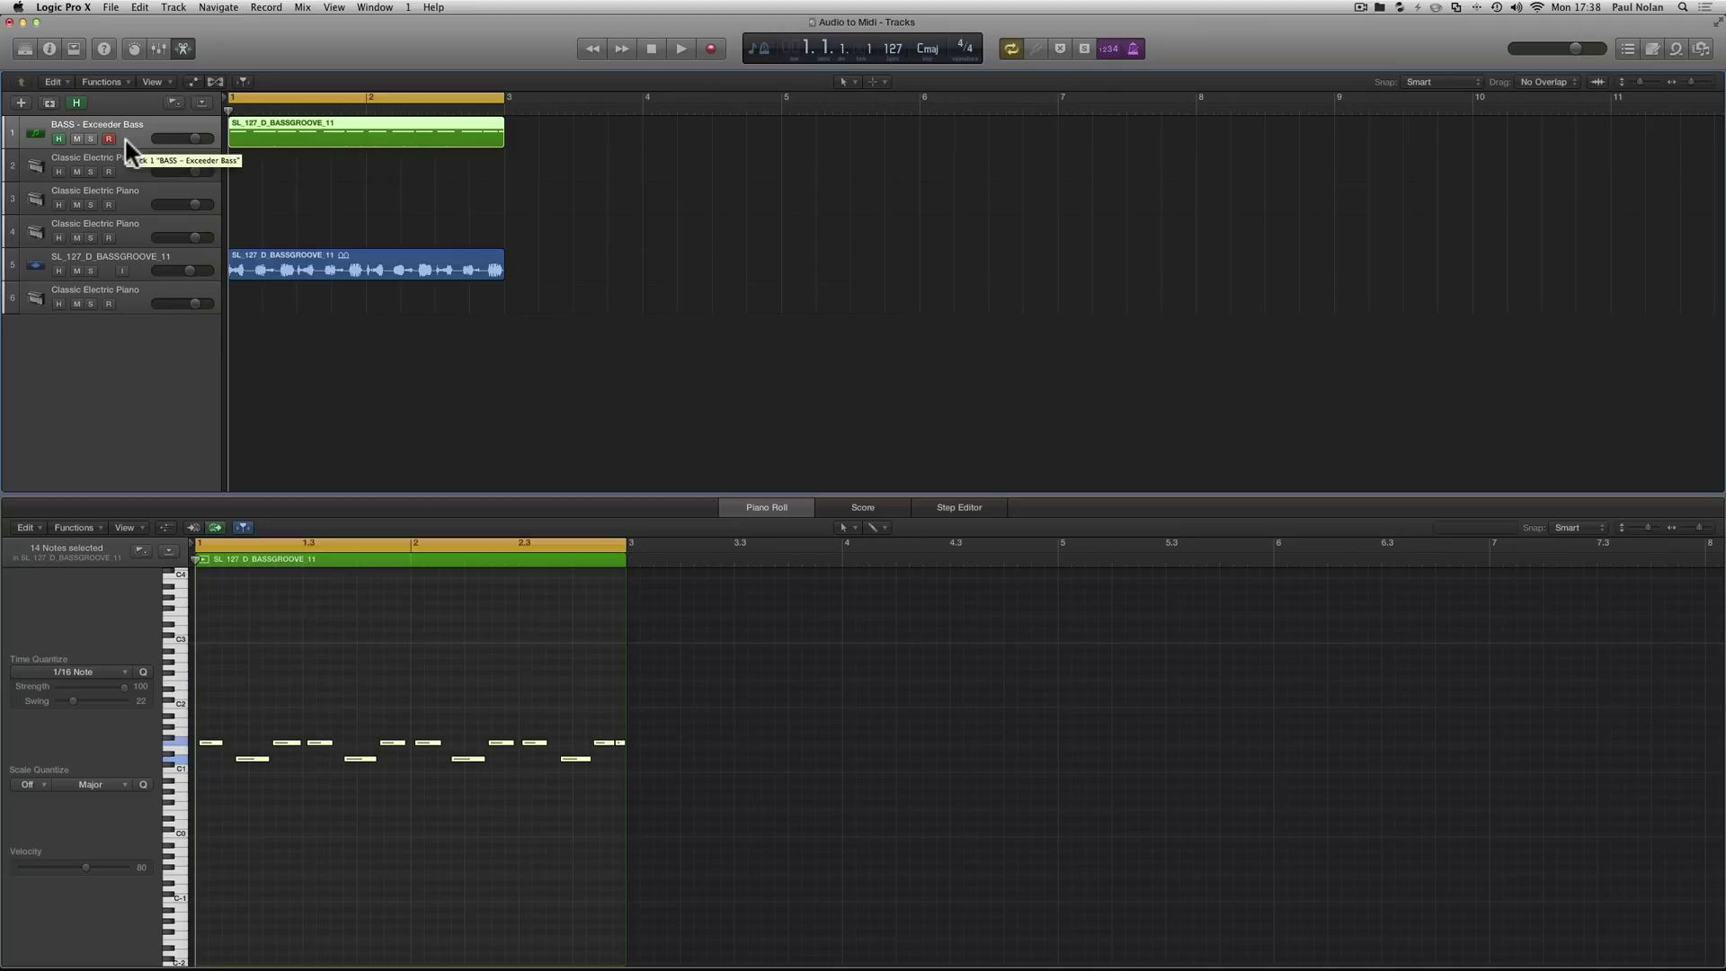
- Delete the empty Classic Electric Piano tracks
left_click(135, 291)
key("super+BackSpace")
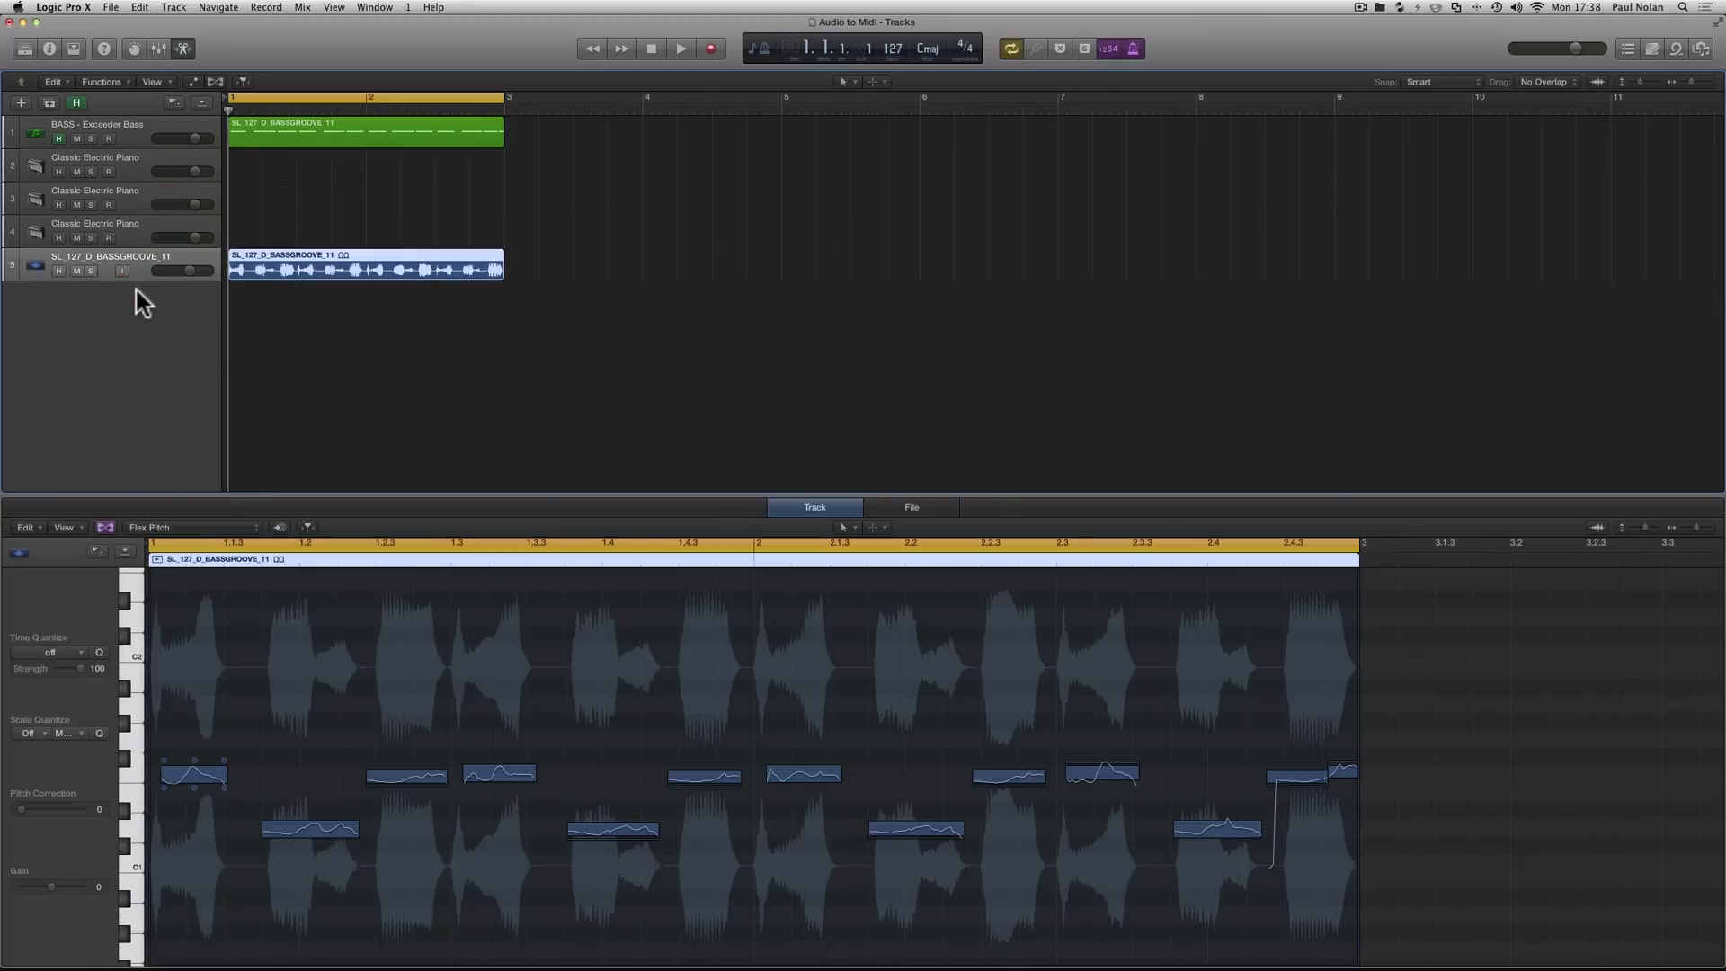
left_click(123, 225)
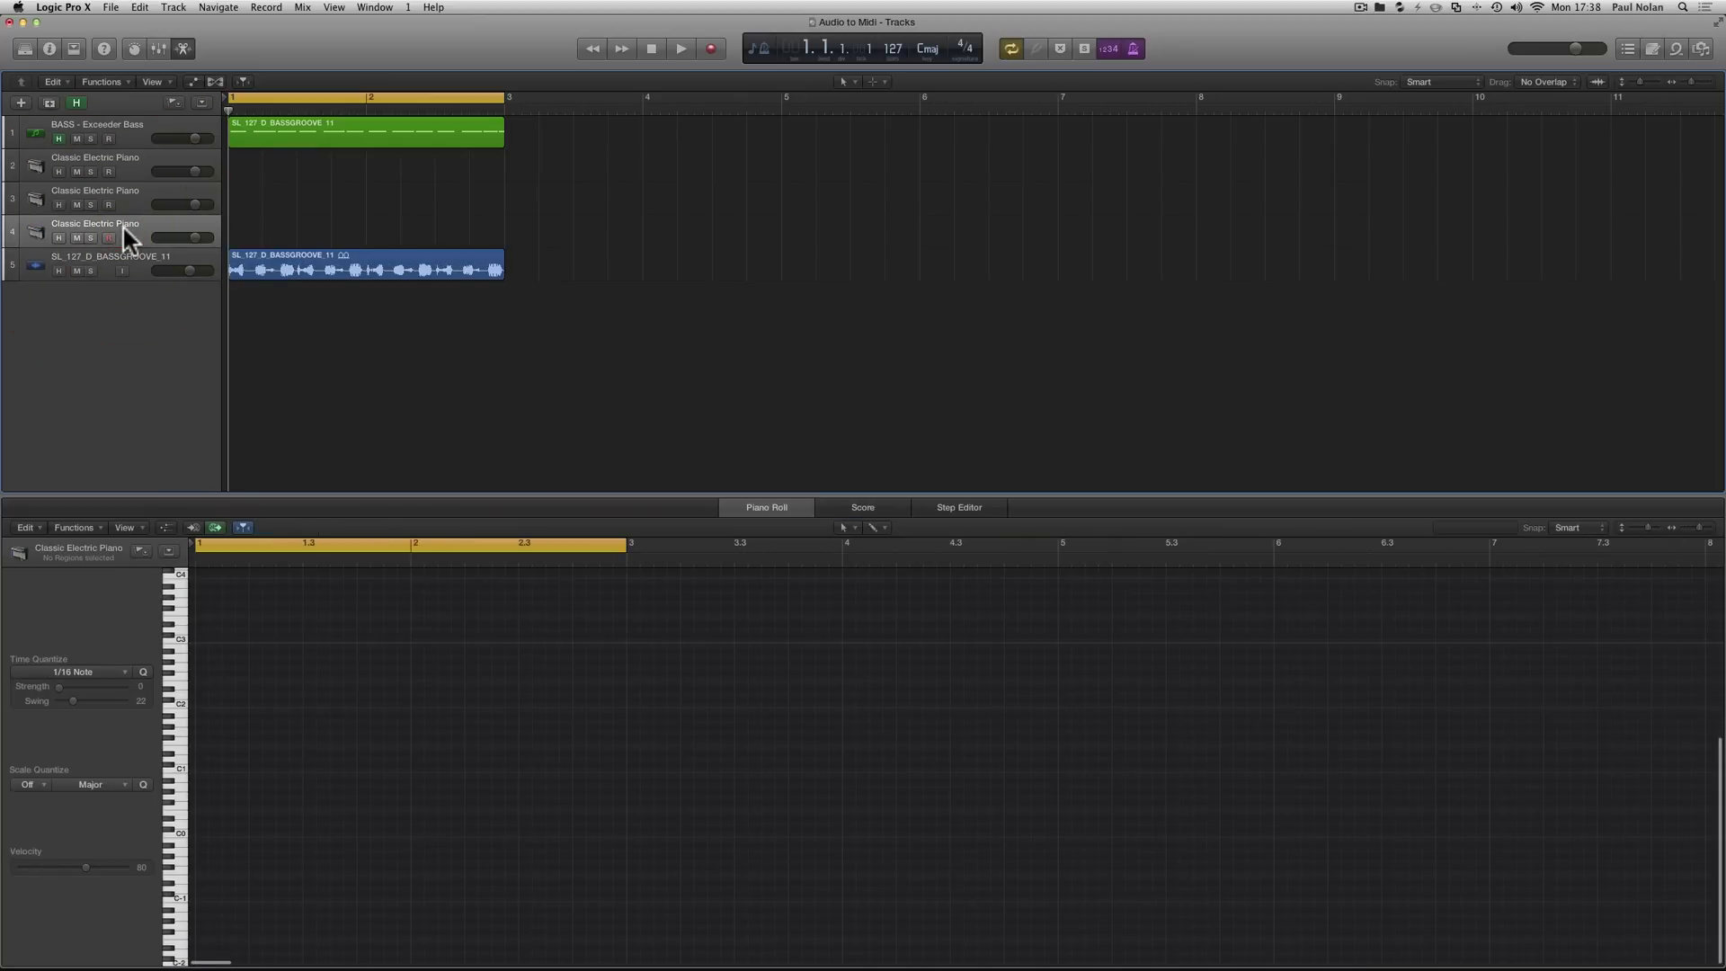
key("super+BackSpace")
key("Up")
key("Up")
key("super+BackSpace")
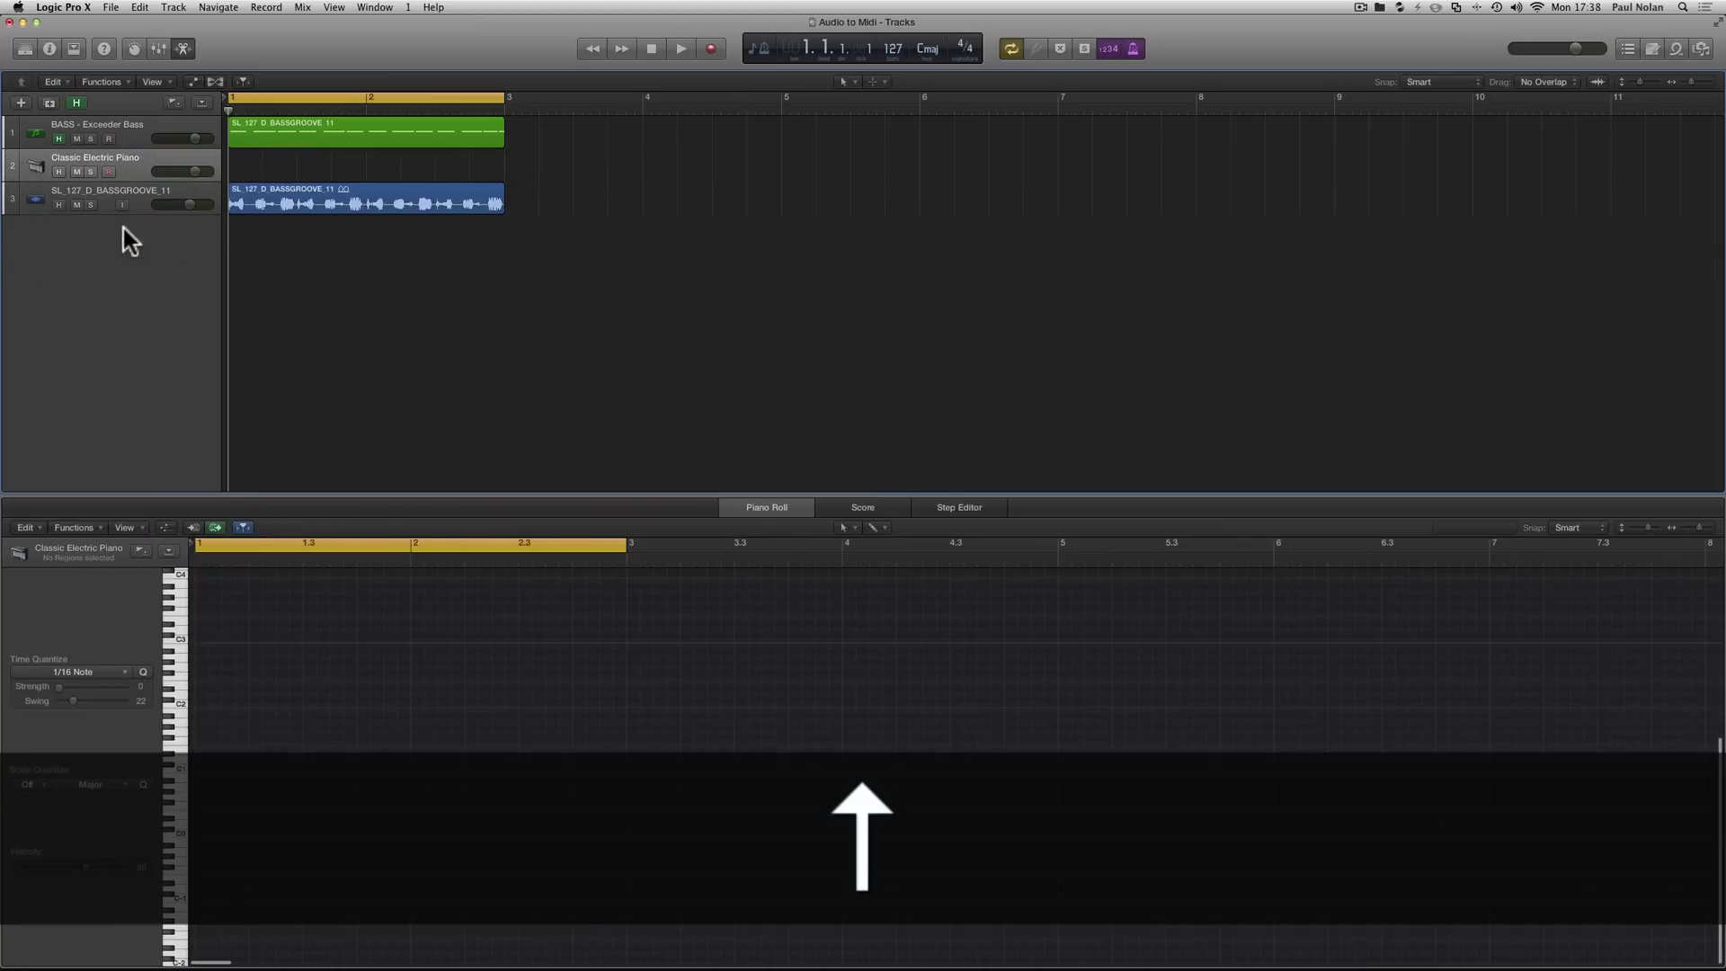
key("super+BackSpace")
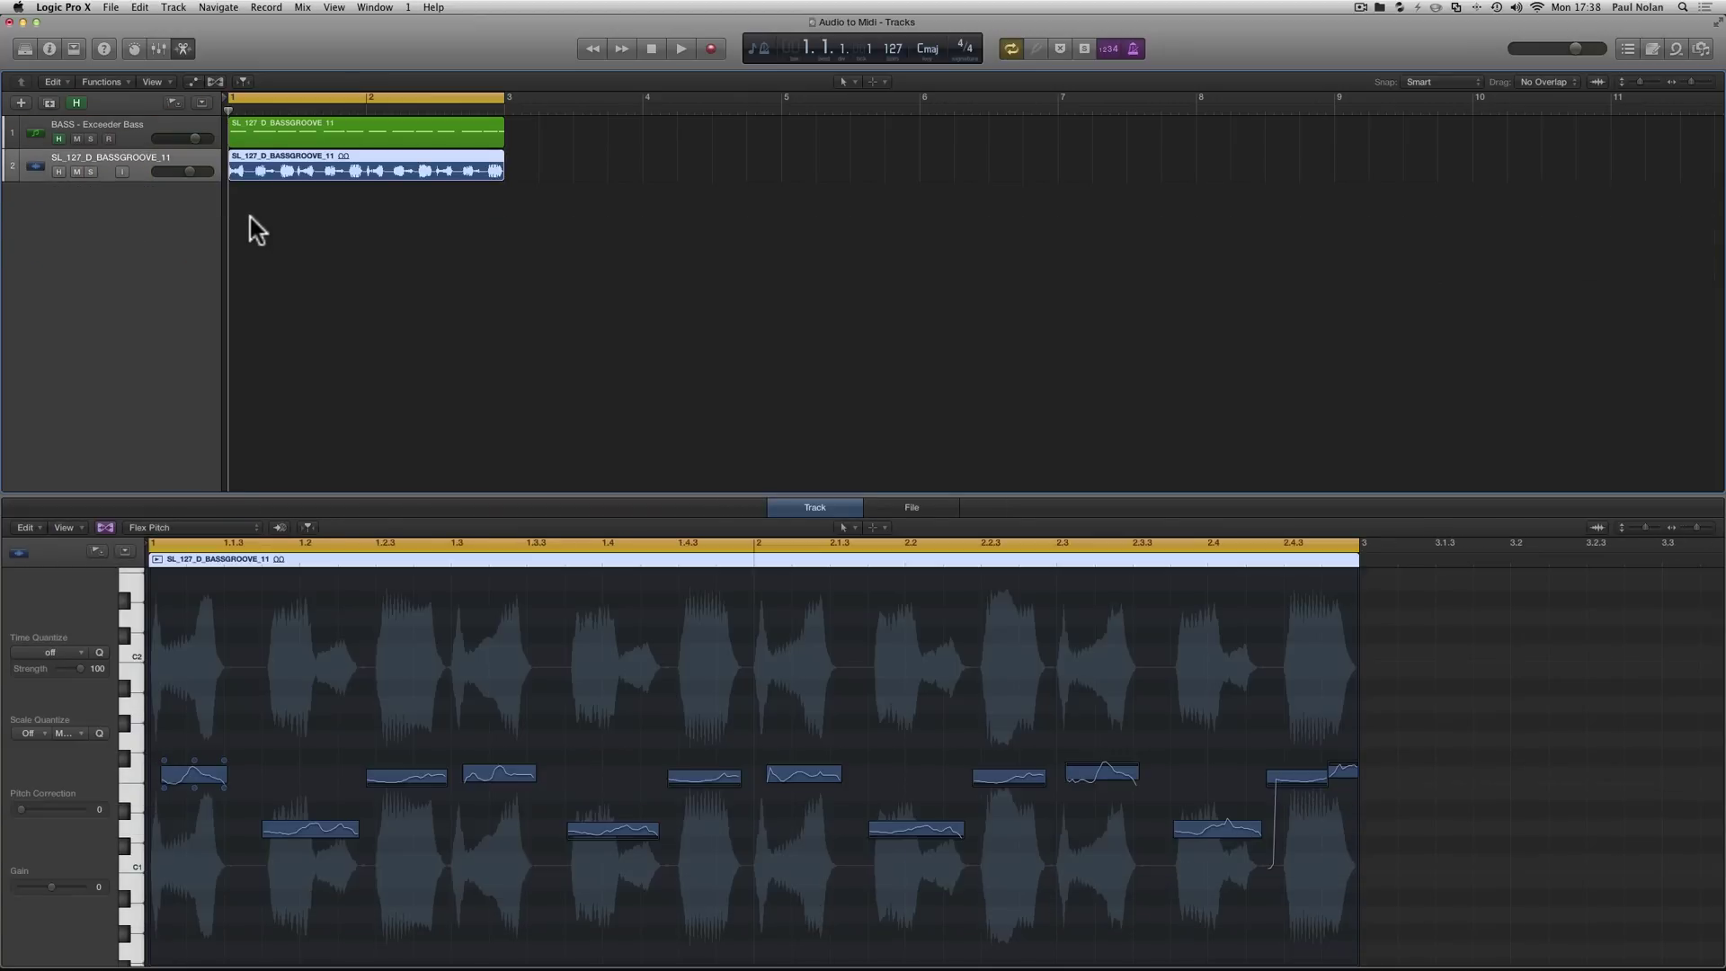
- Solo BASS - Exceeder Bass and play the 14-note MIDI bass line, then stop
left_click(262, 128)
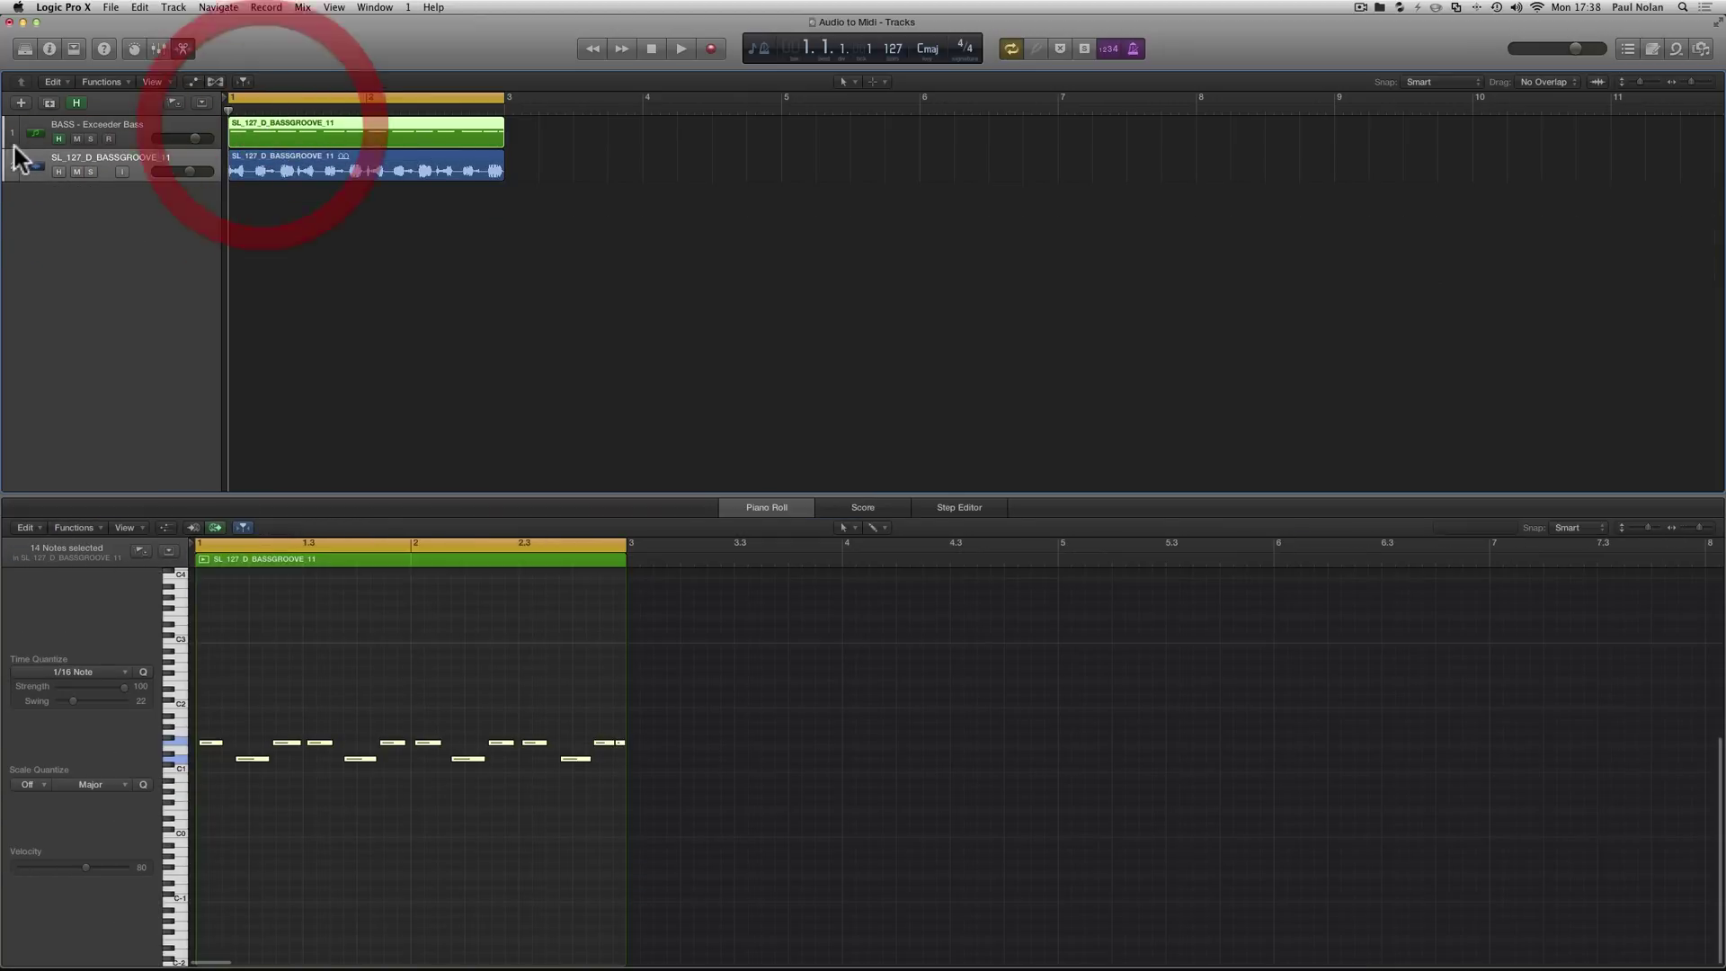
left_click(90, 139)
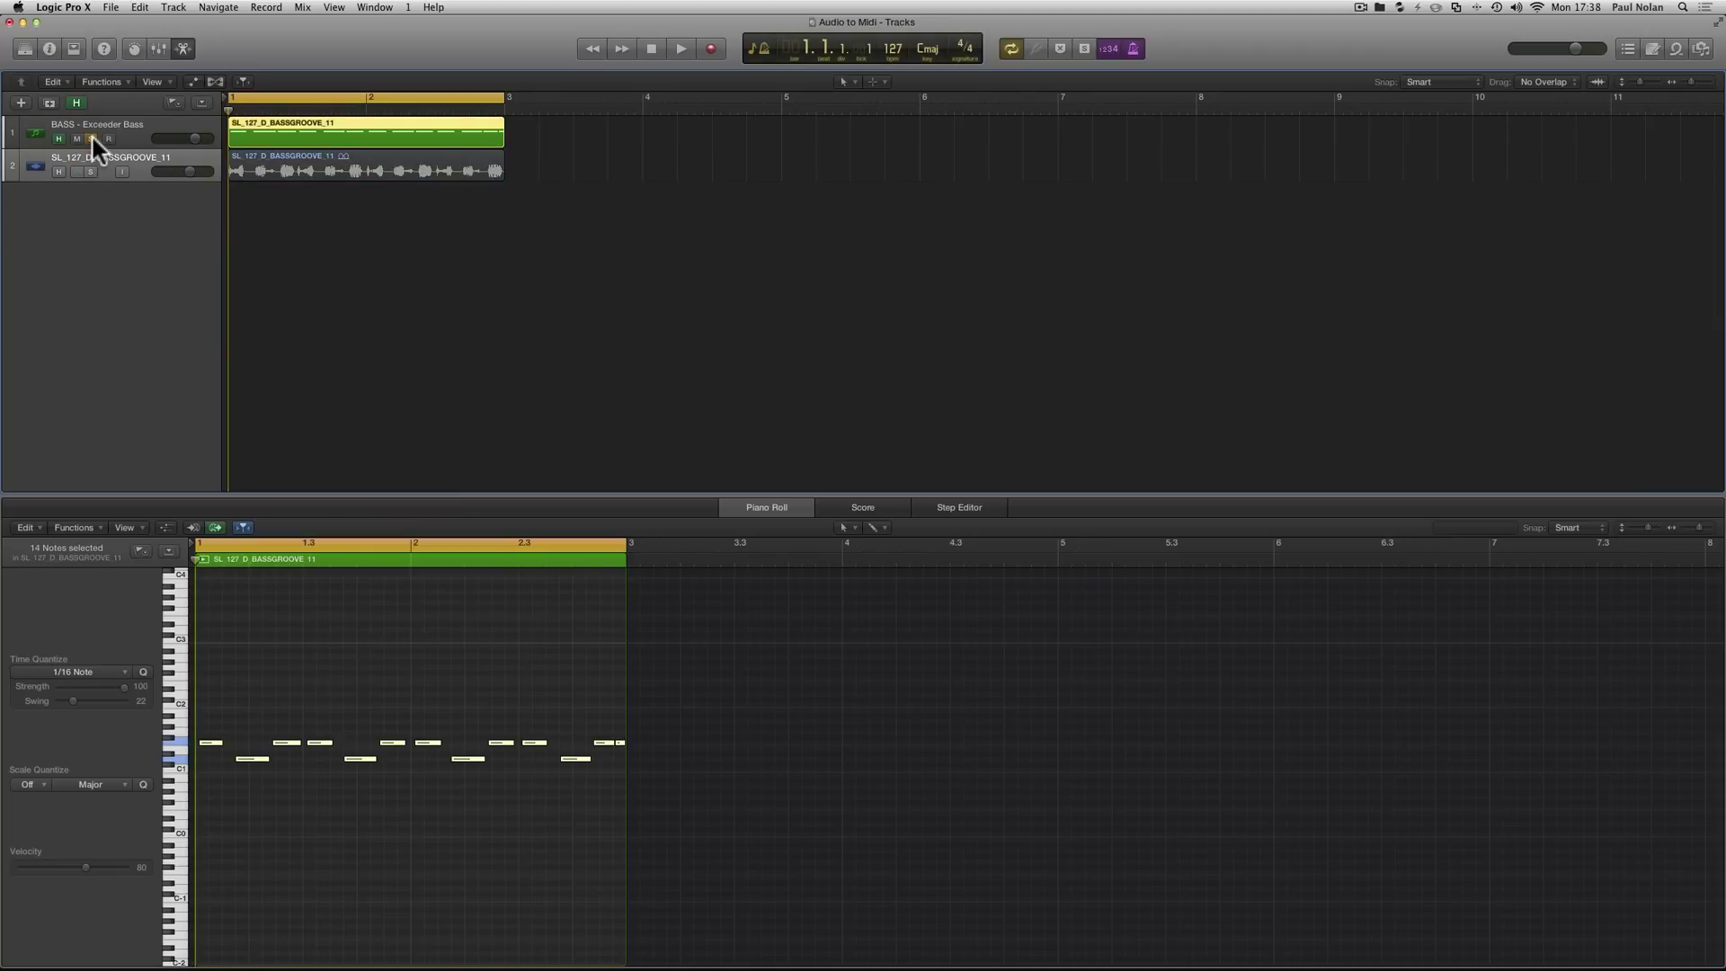
key("space")
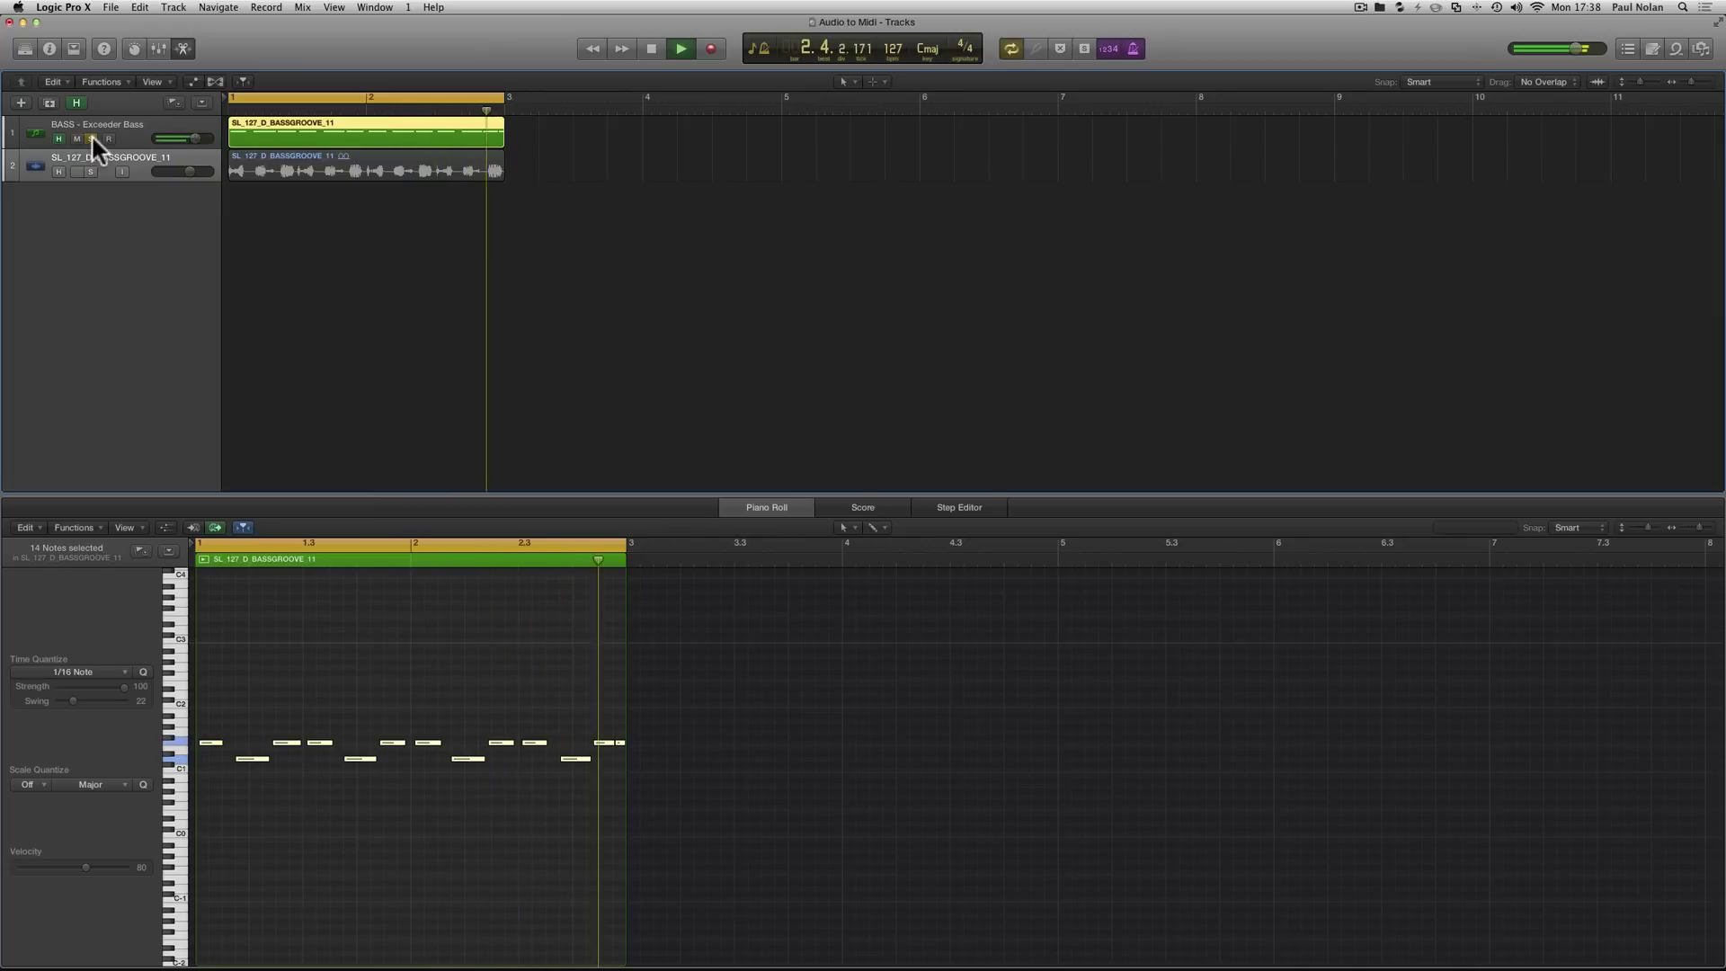
key("space")
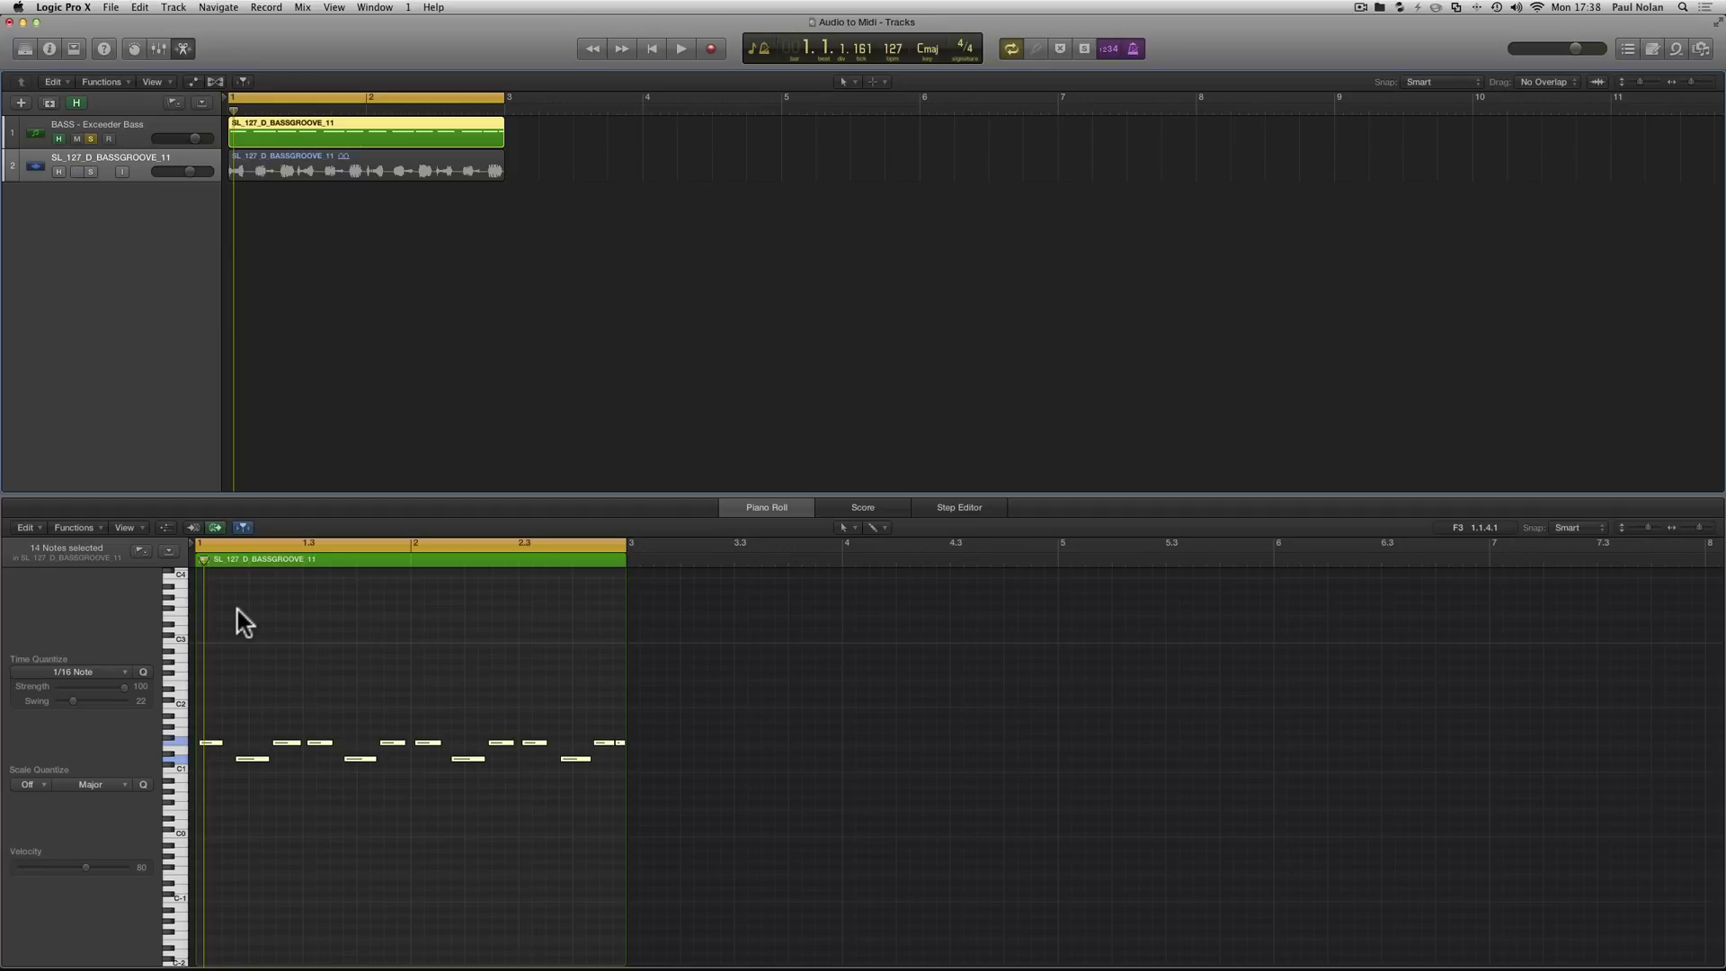
- Select all notes, quantize them to 1/16 notes, and audition the result
key("super+a")
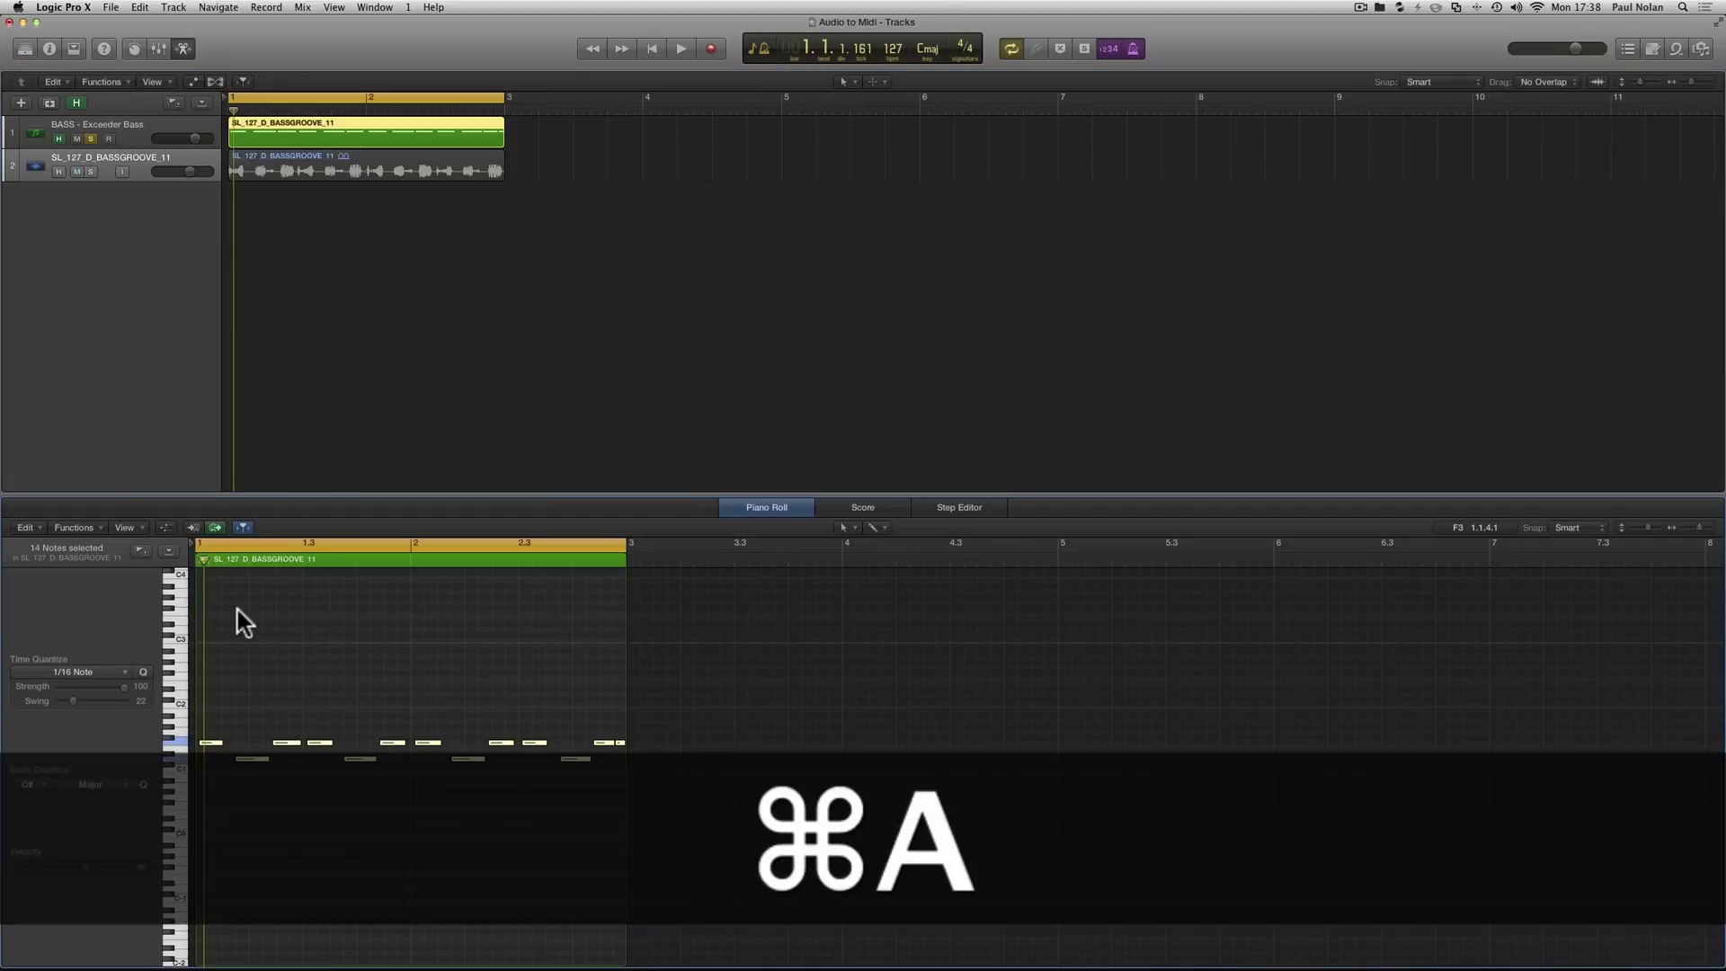
left_click(72, 701)
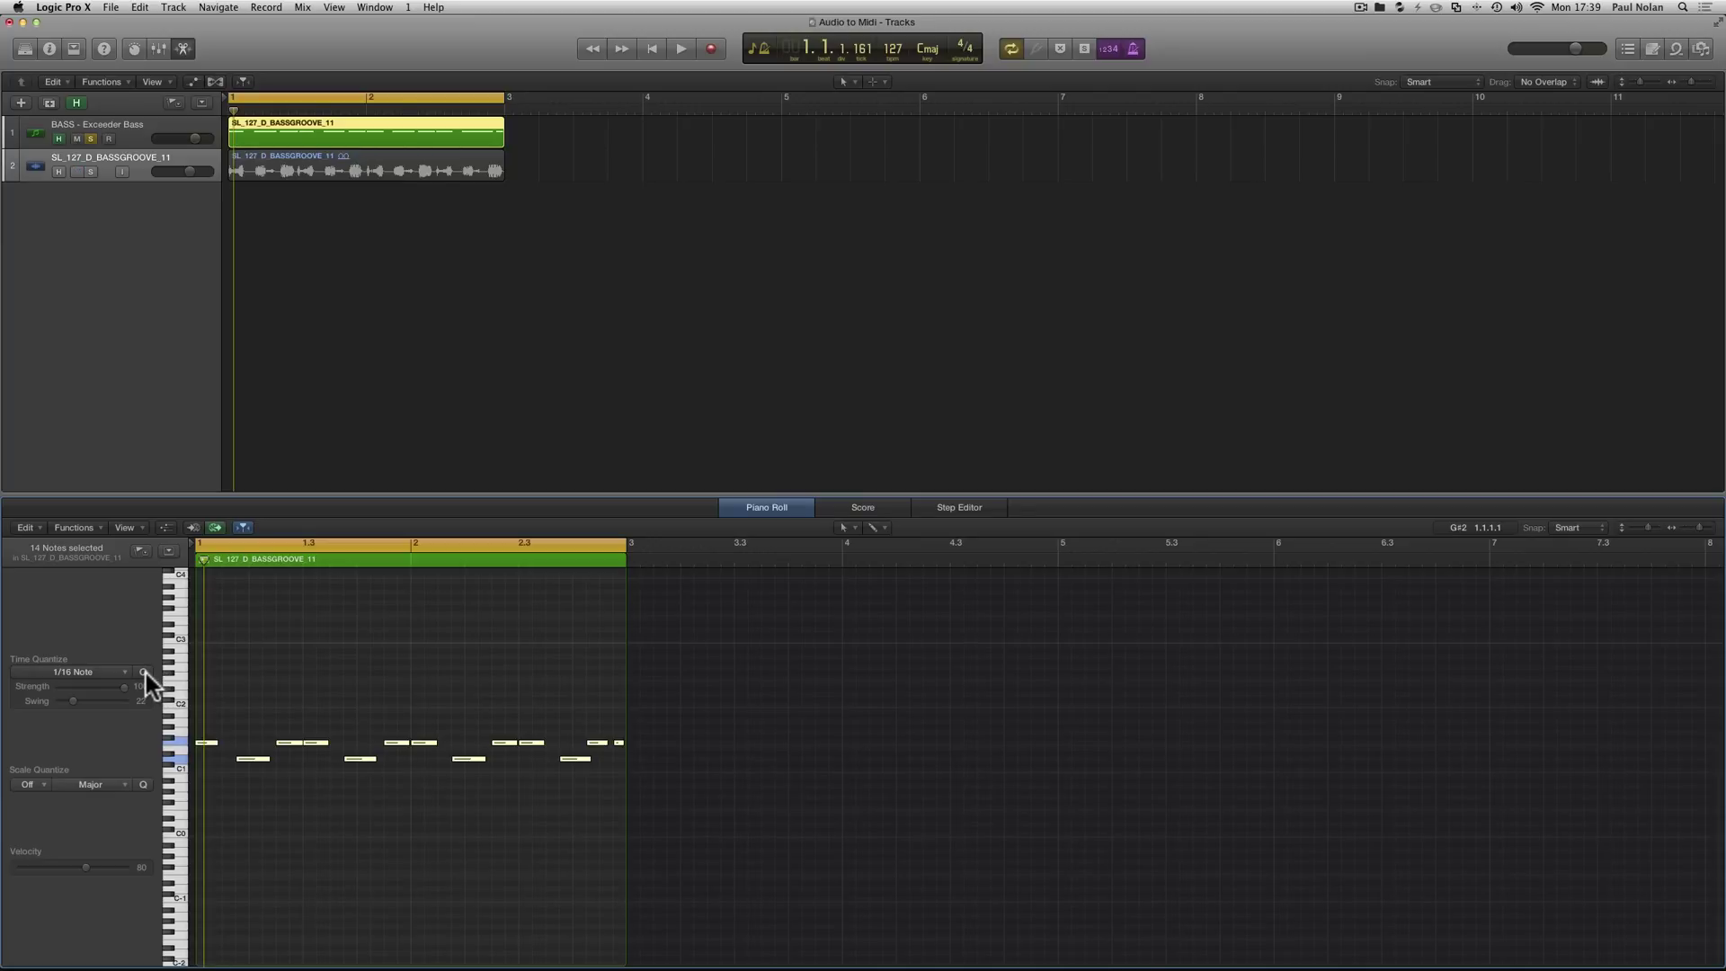
left_click(143, 672)
key("space")
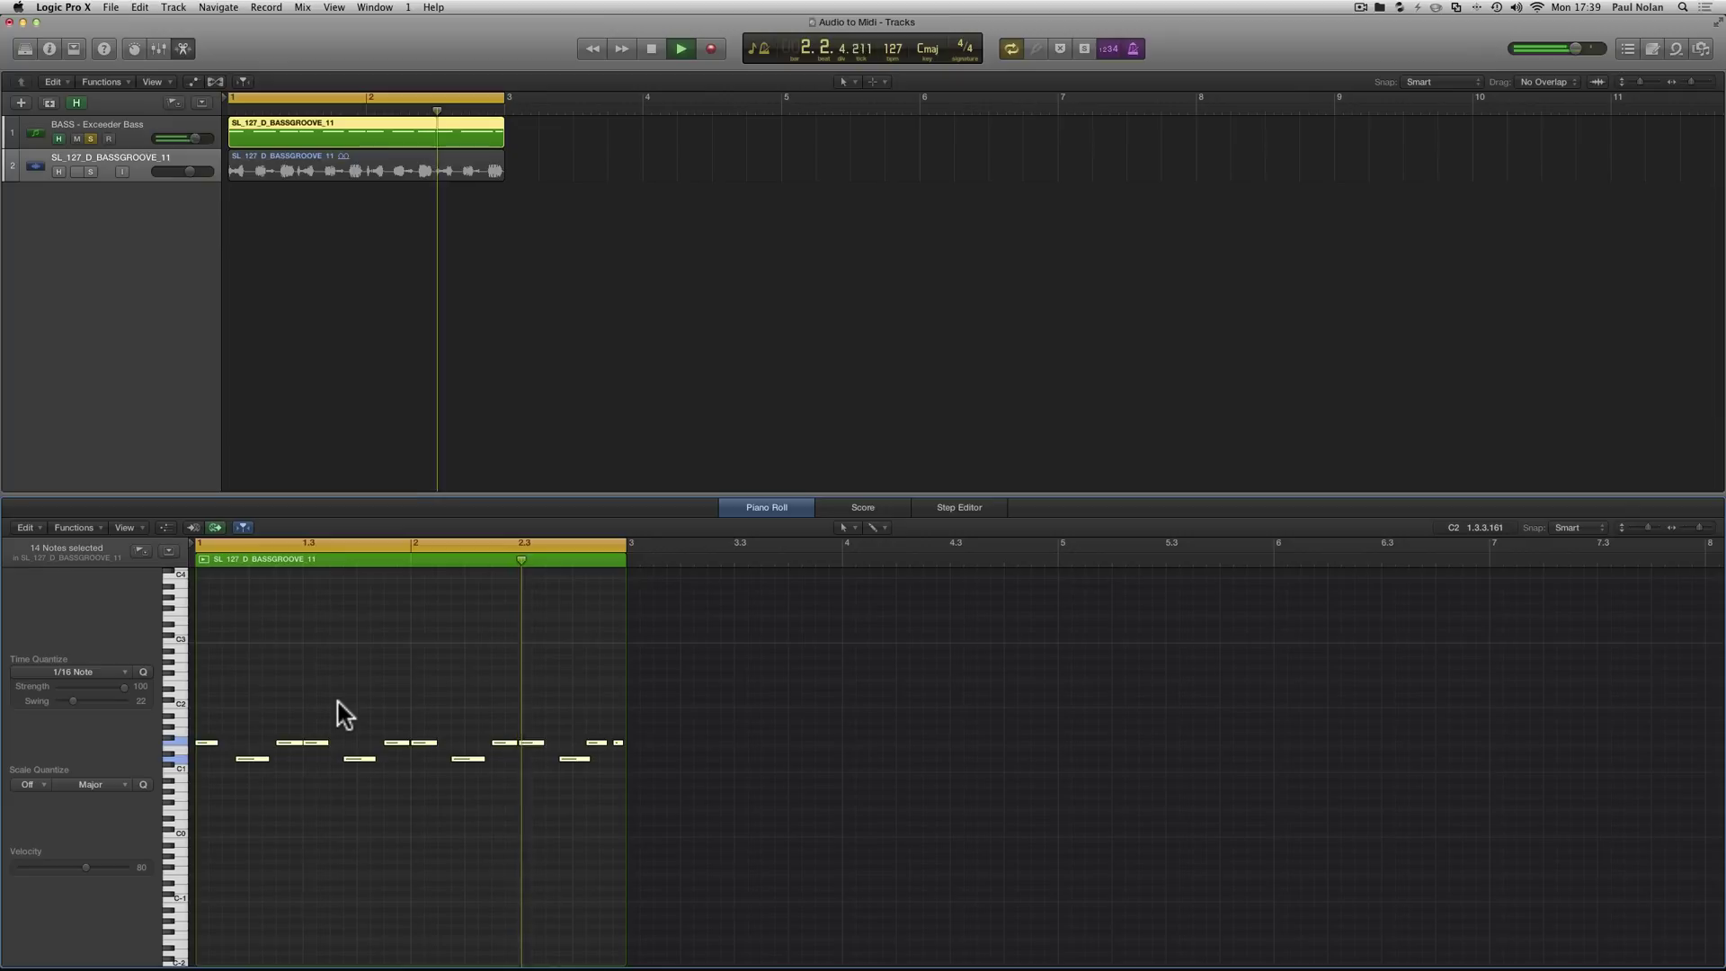
key("space")
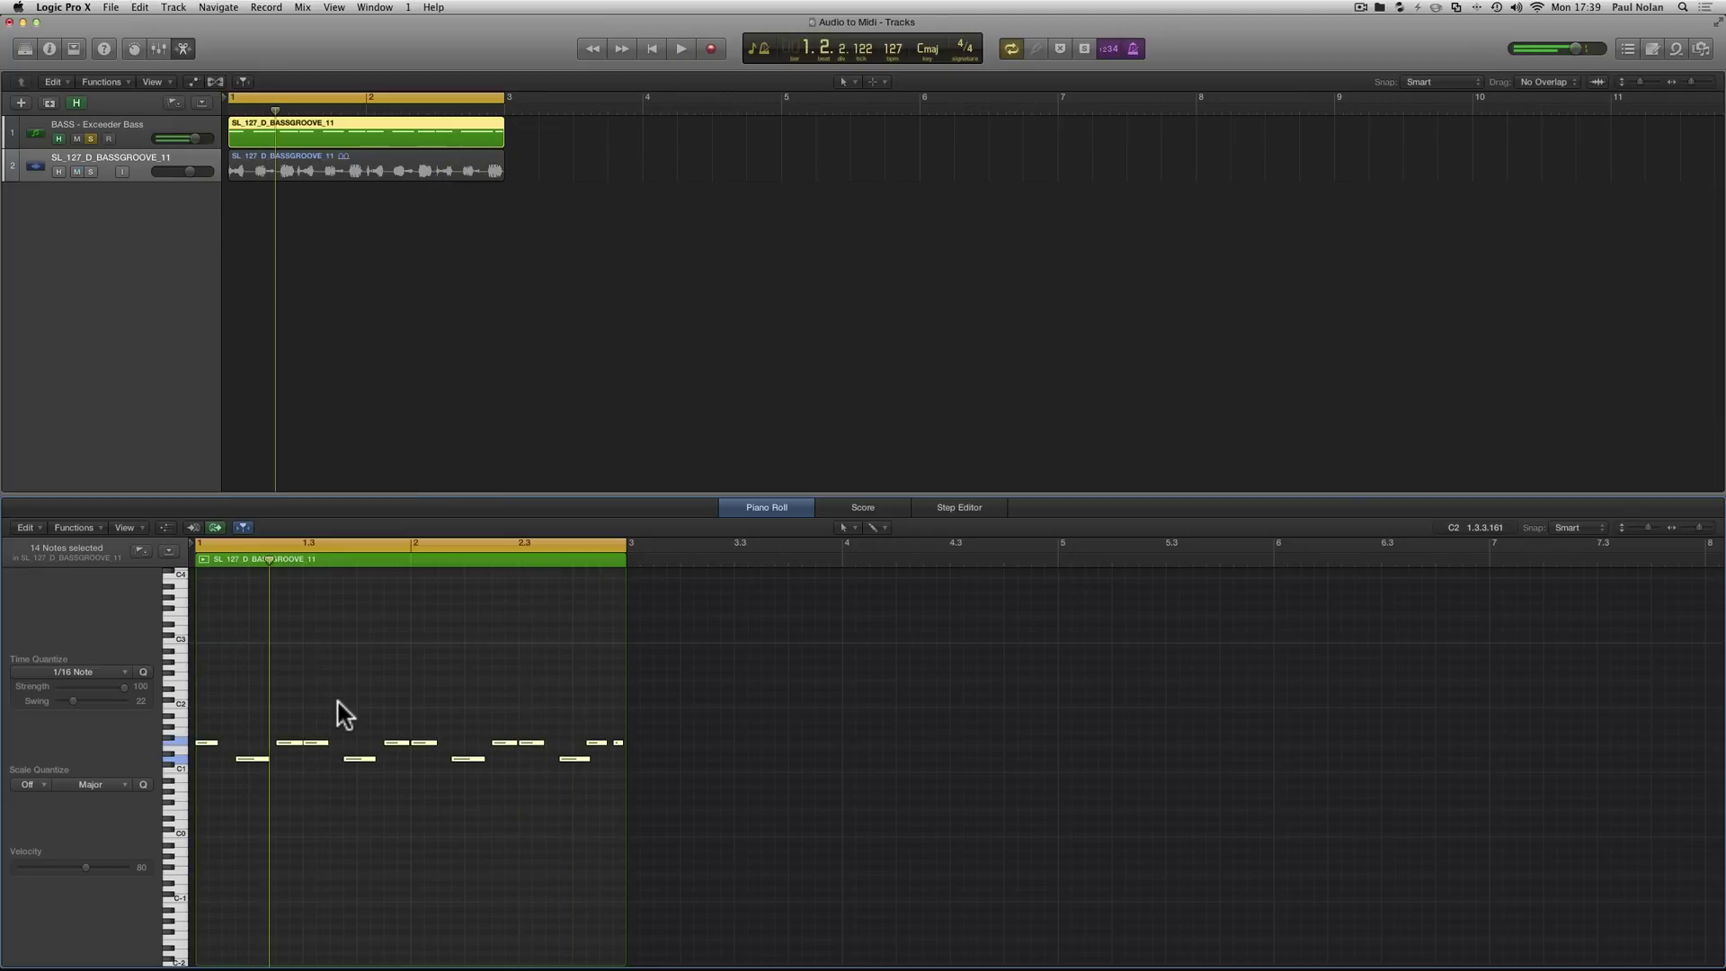
- Transpose the notes up an octave, audition them, and show the Inspector with channel strips
key("alt")
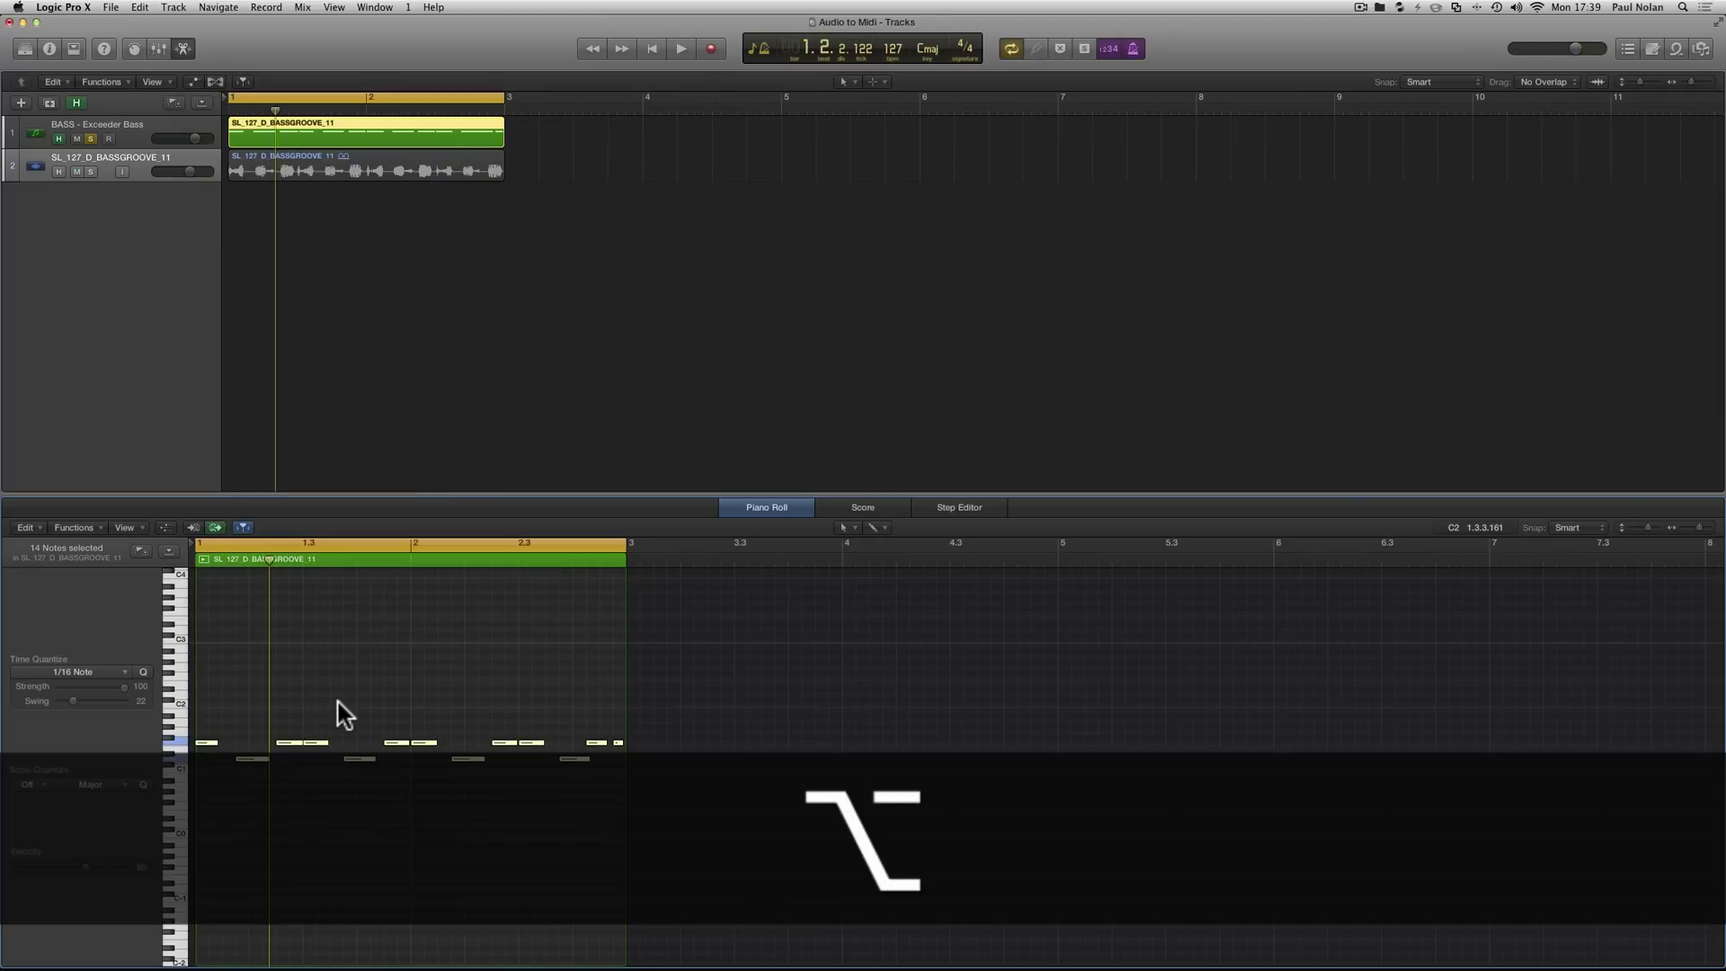
key("shift")
key("alt+shift+Up")
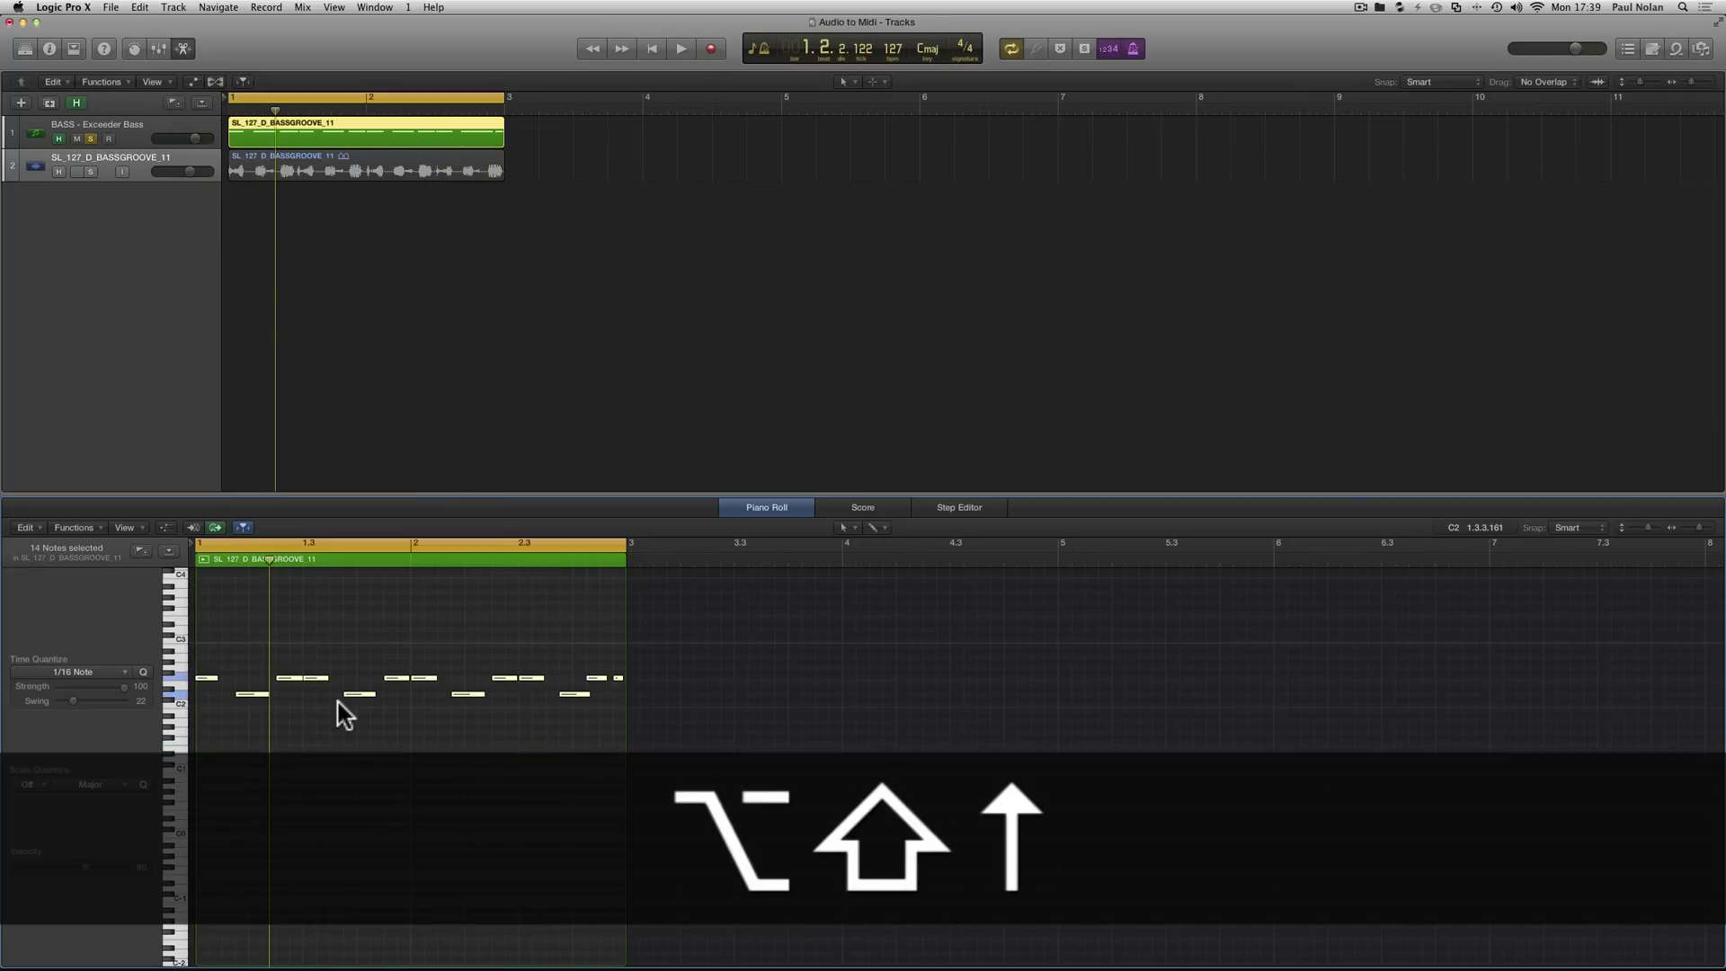
key("space")
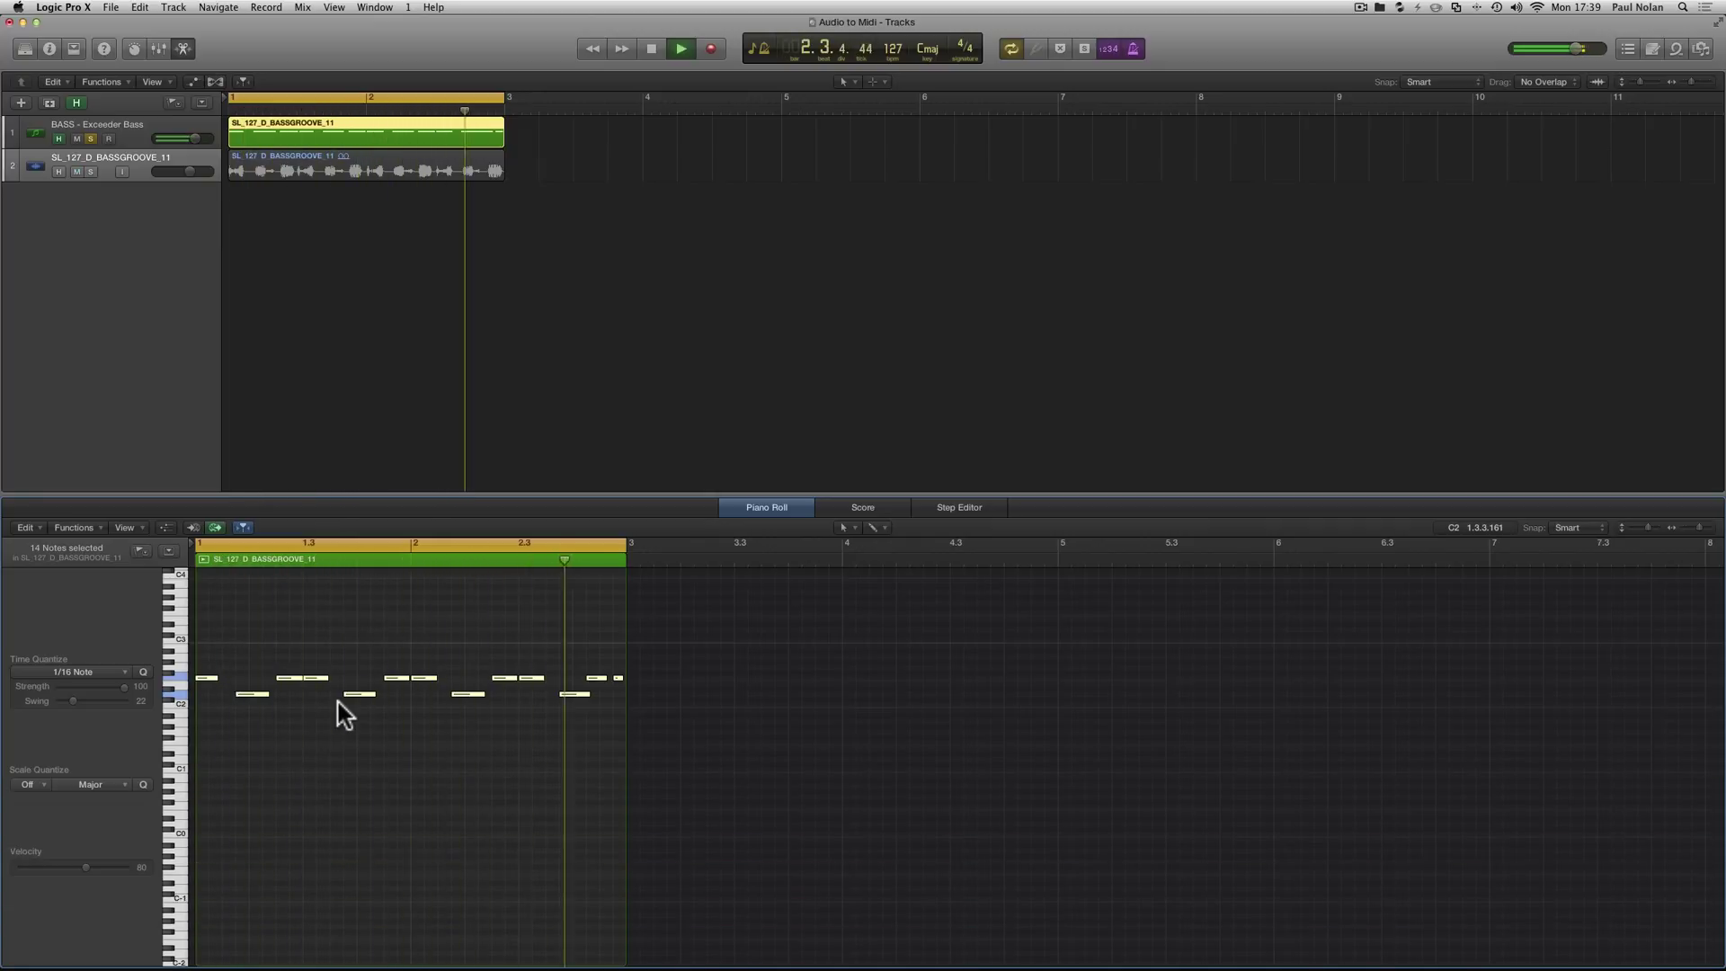
key("space")
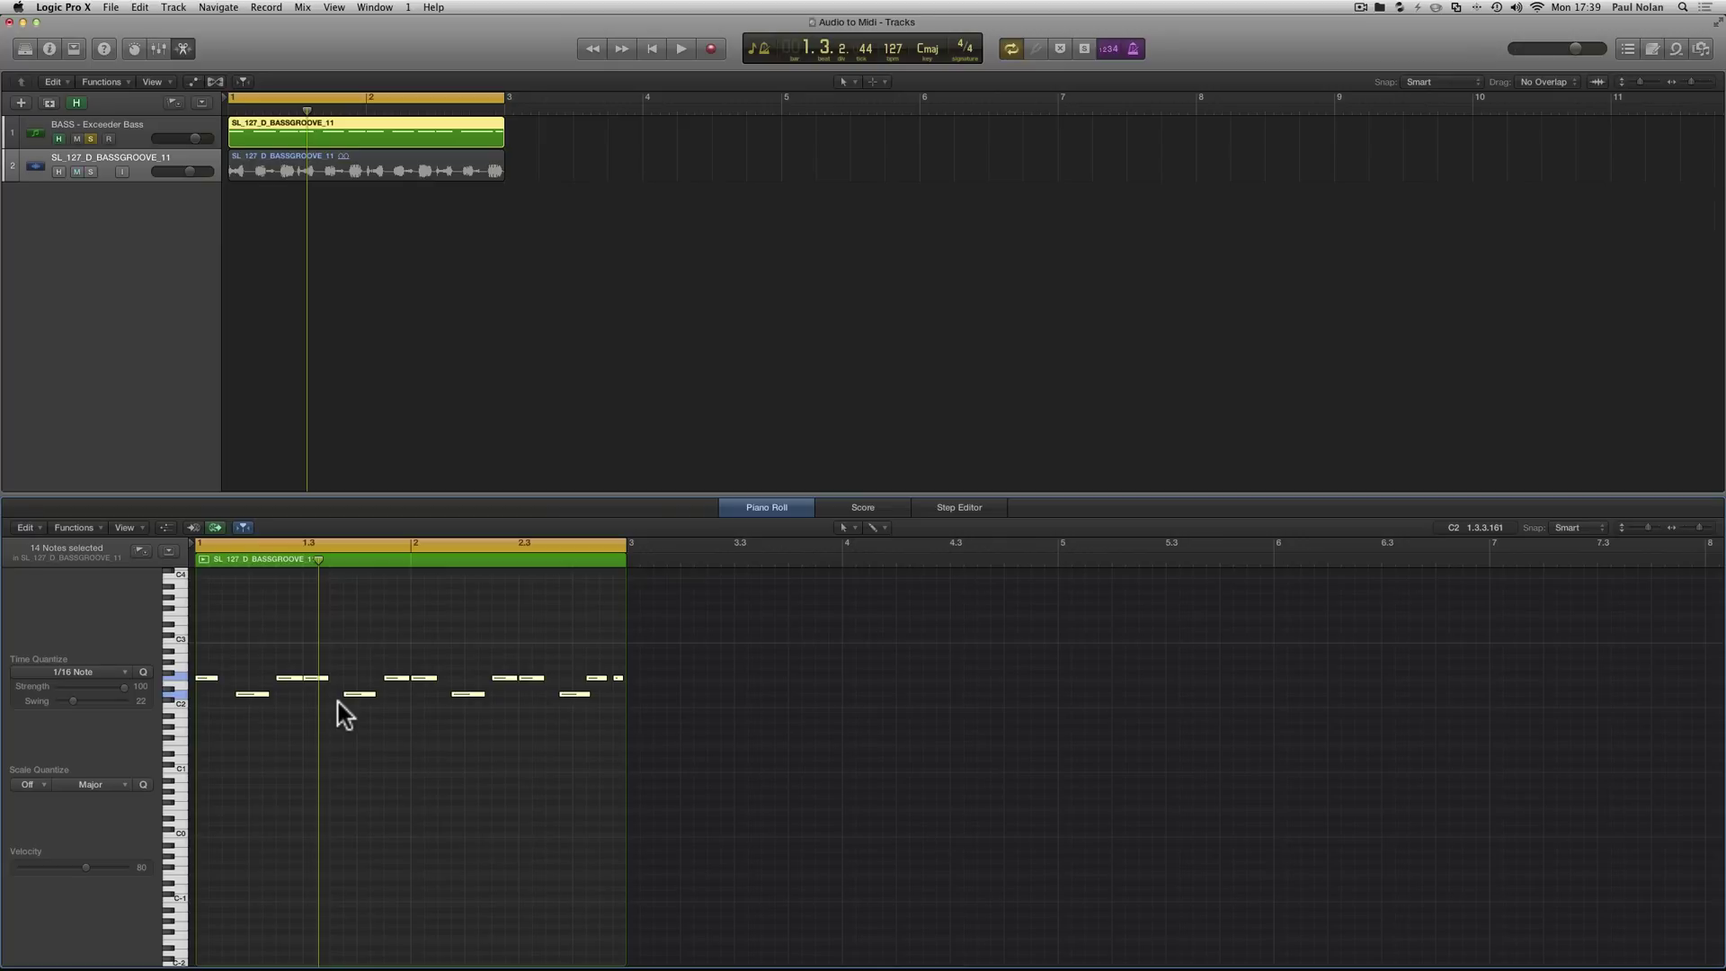
key("i")
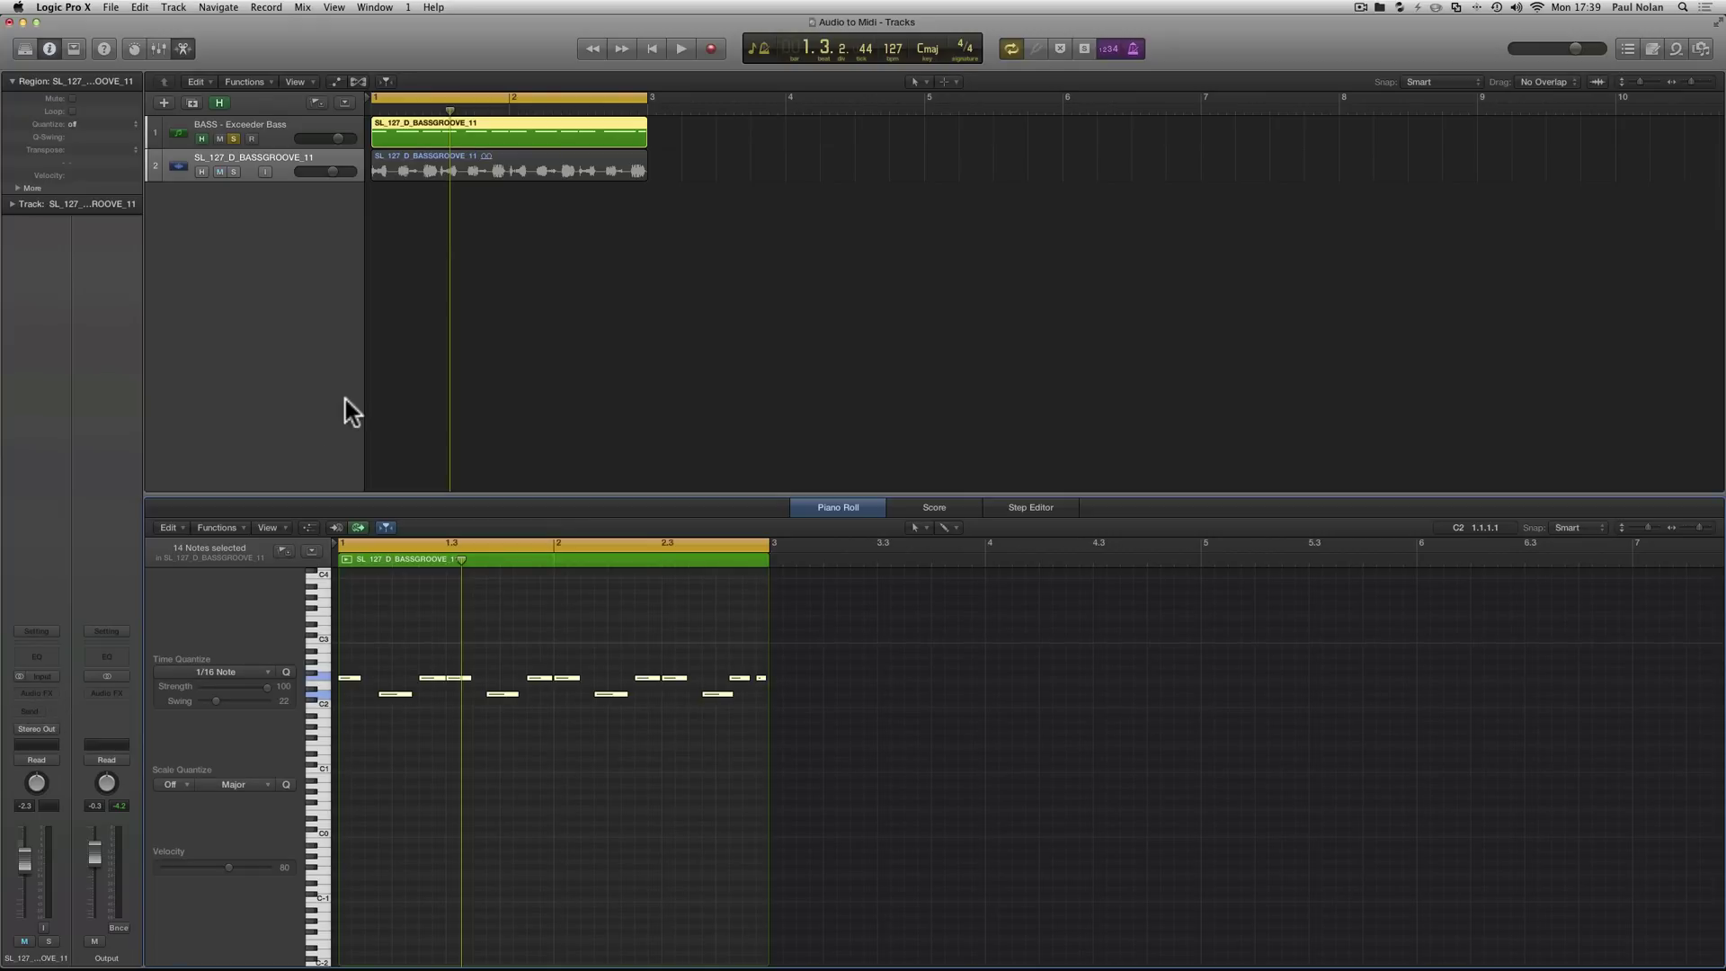
- Add an Arpeggiator MIDI FX to BASS - Exceeder Bass with variation about 3 and start it
left_click(276, 125)
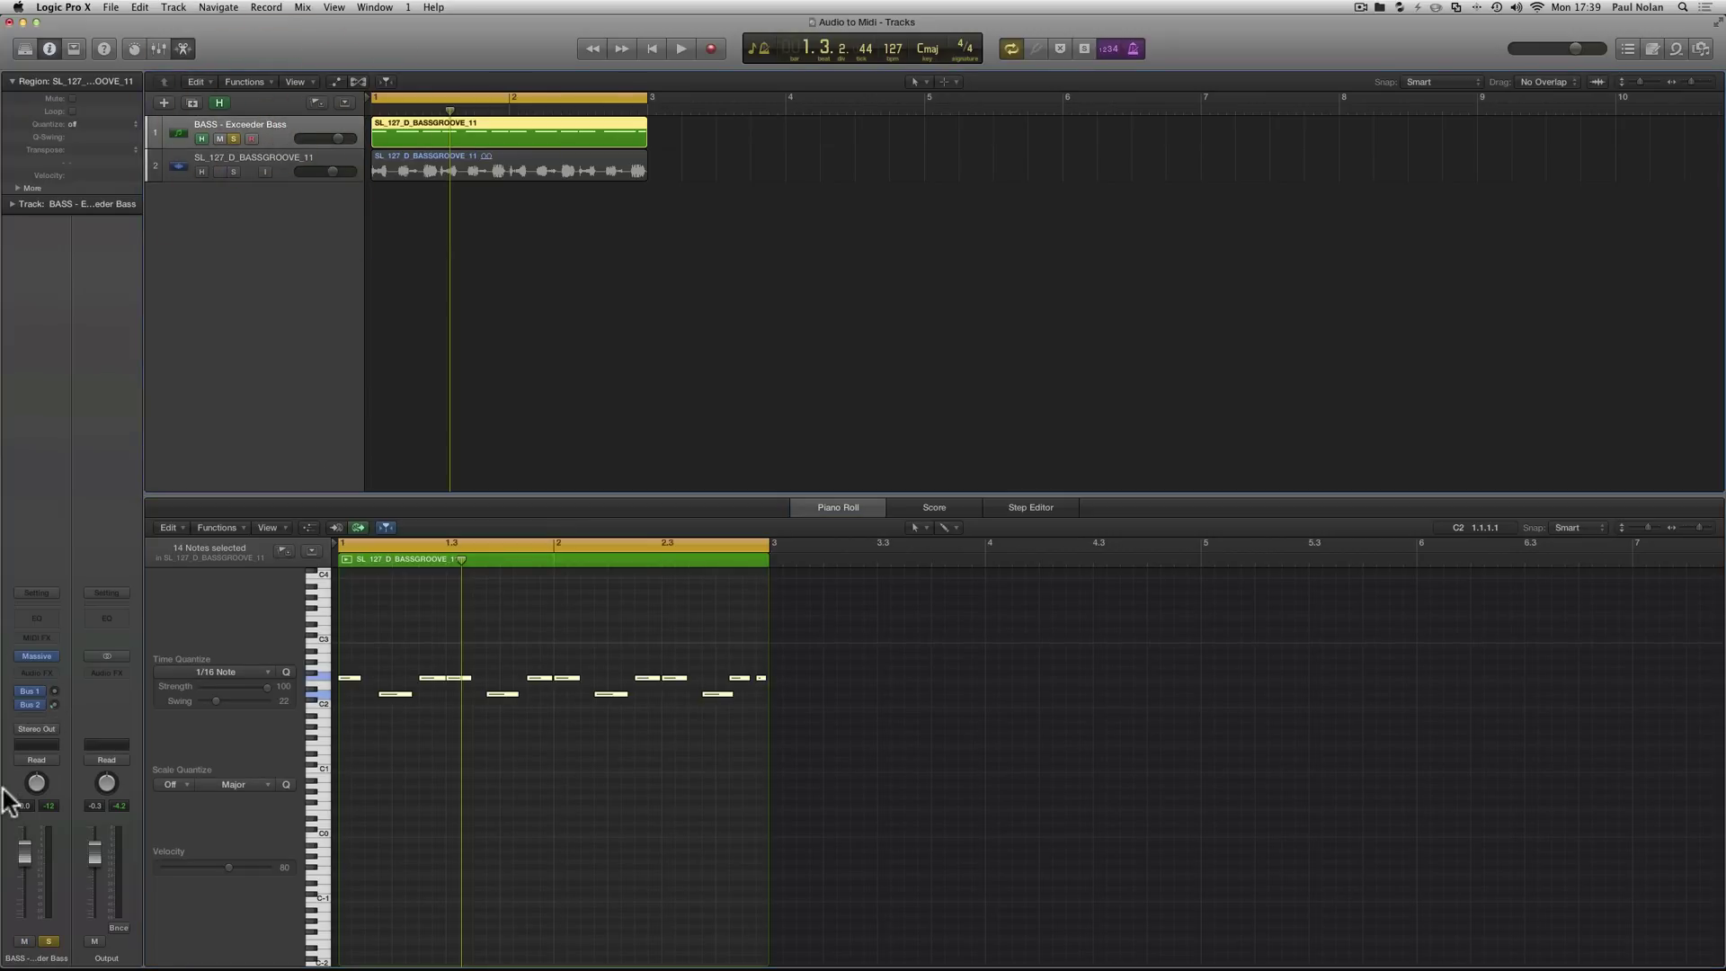
left_click(34, 638)
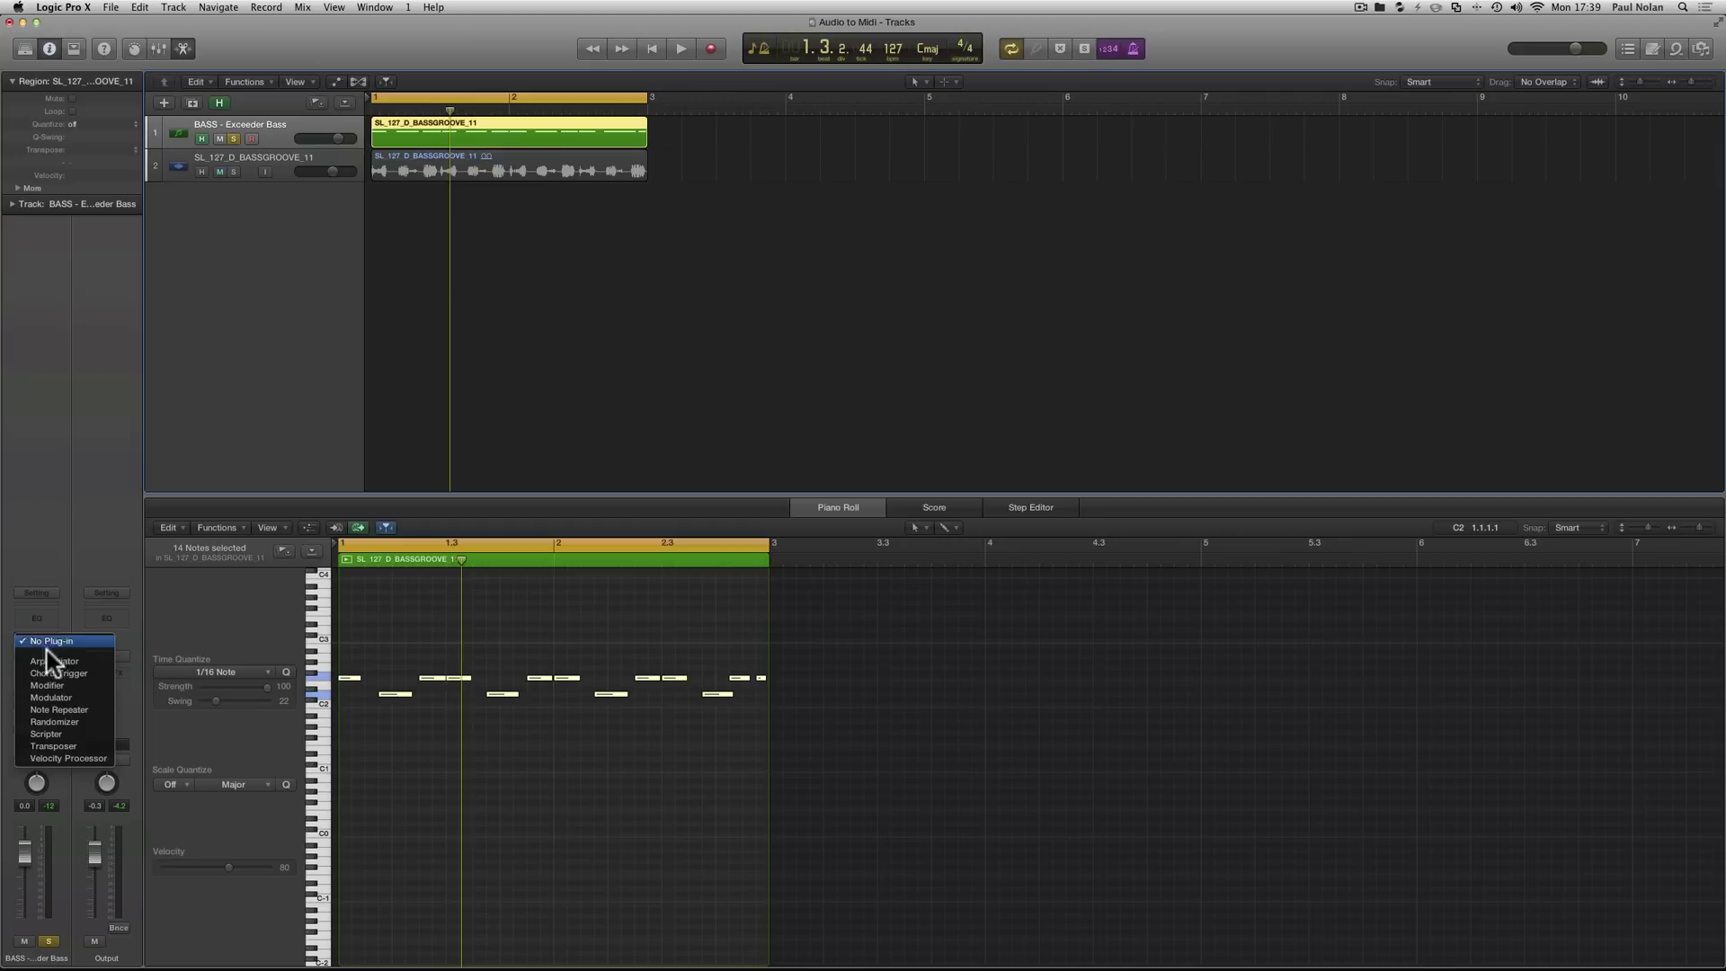
left_click(54, 663)
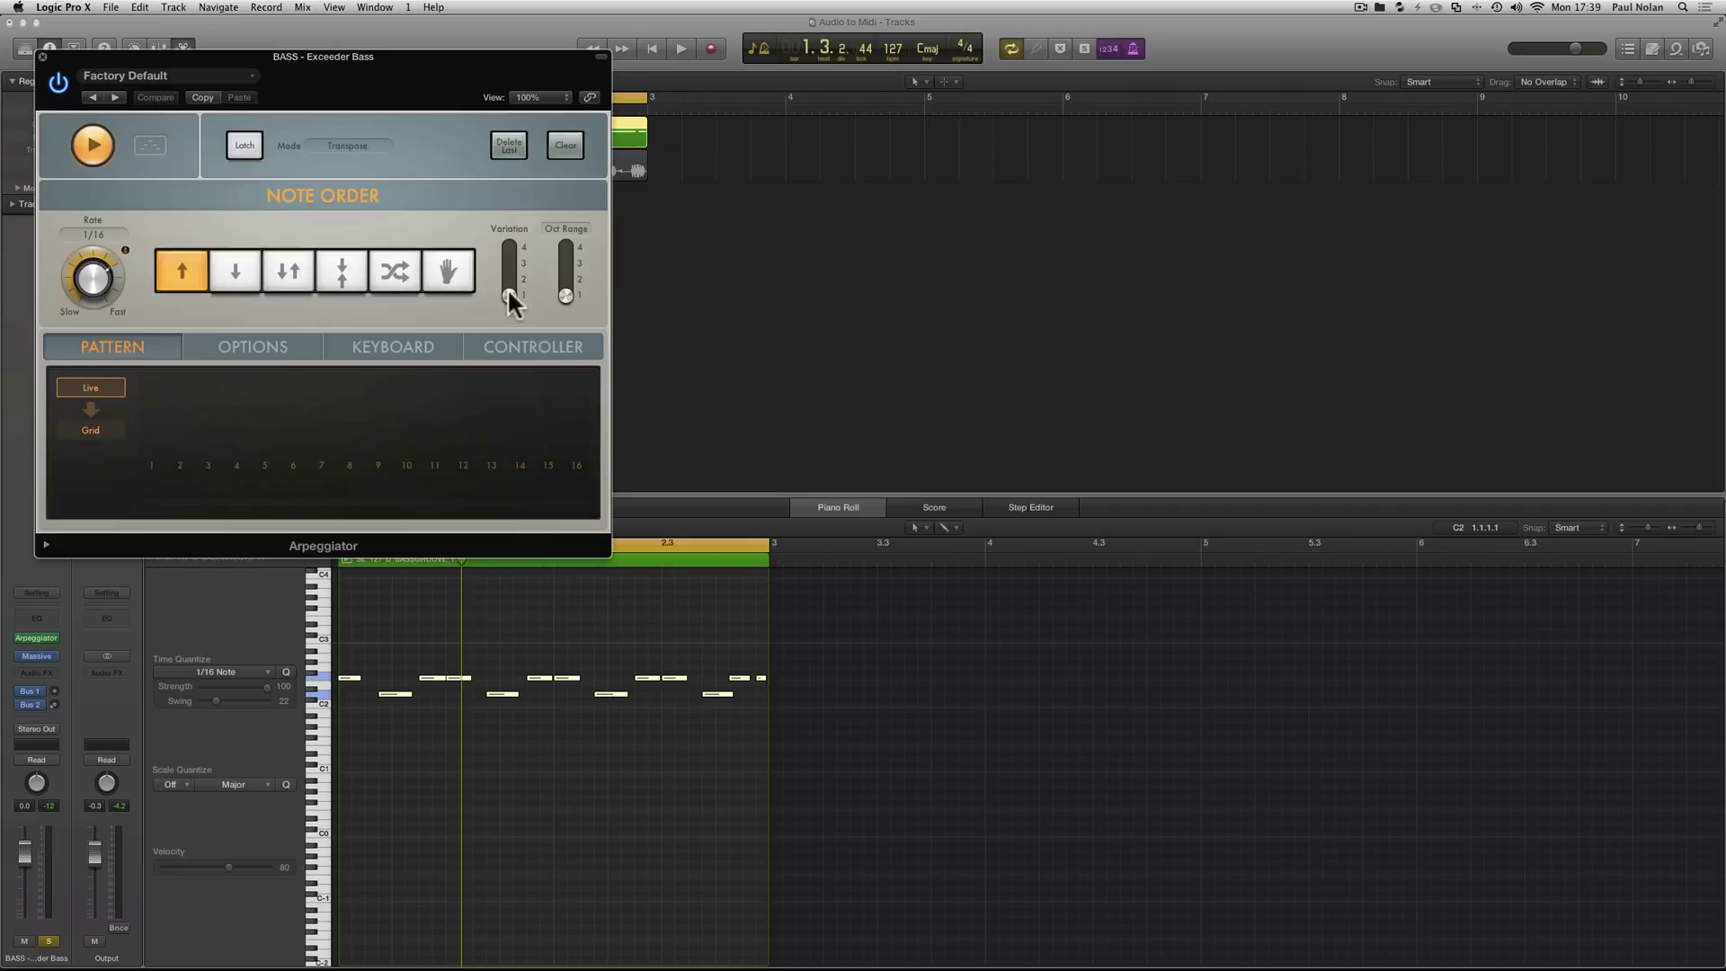
left_click_drag(508, 295, 508, 266)
left_click(93, 147)
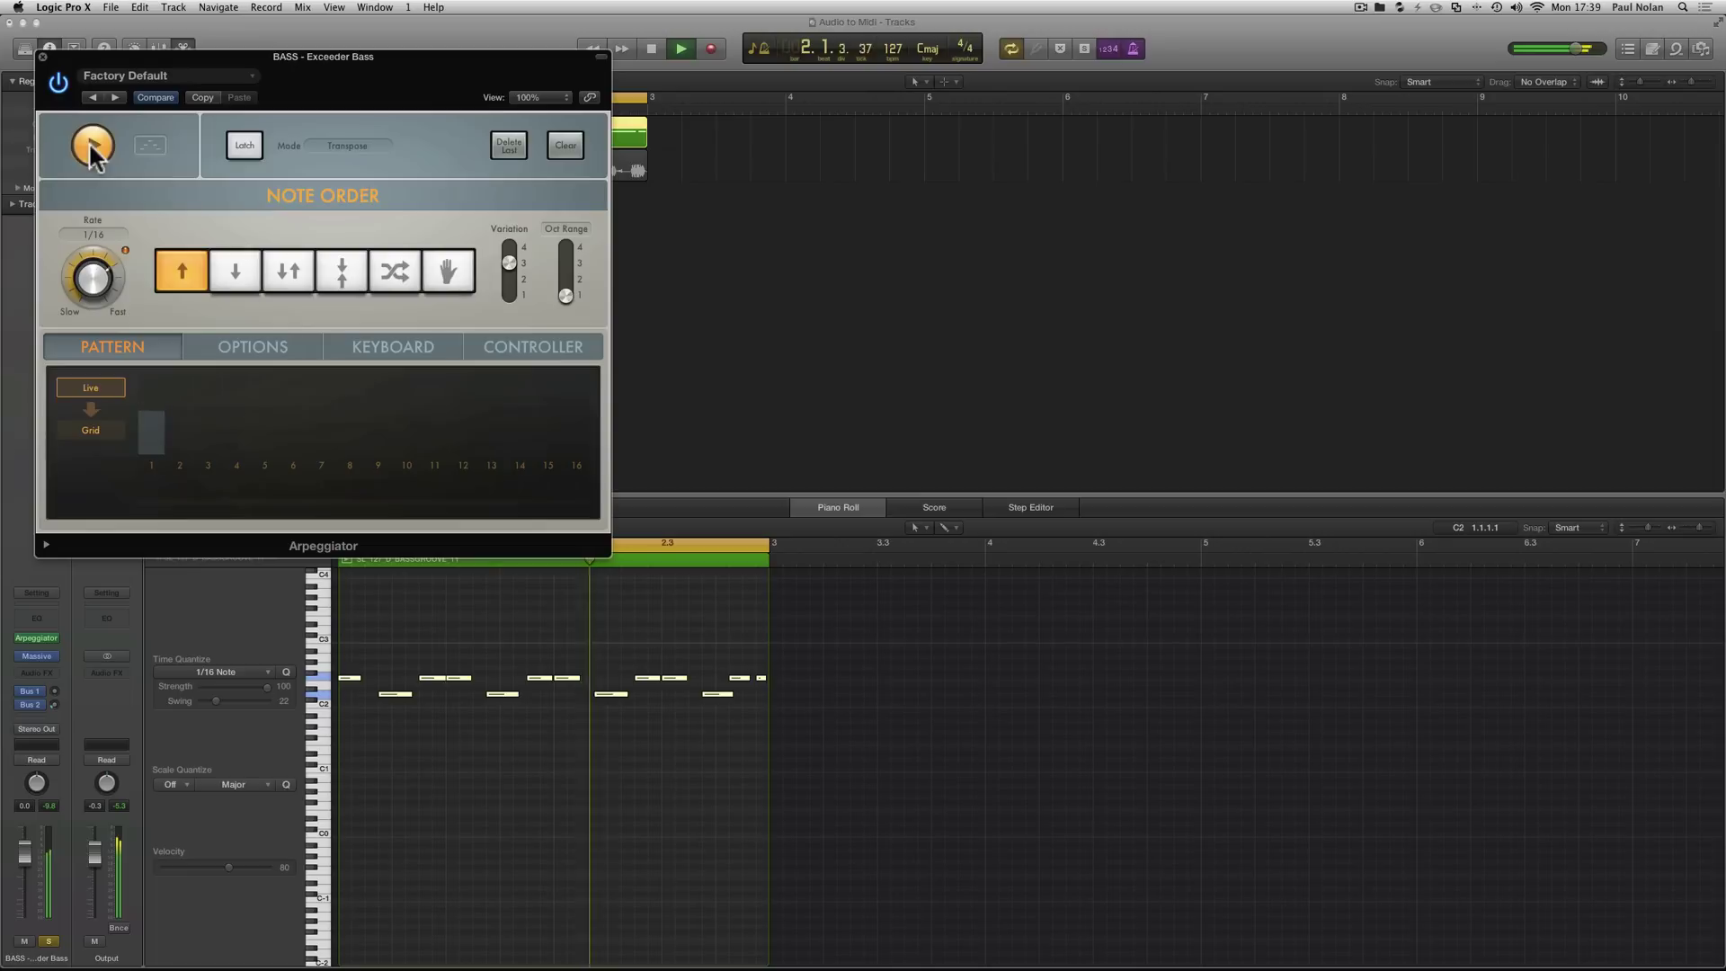
left_click(567, 285)
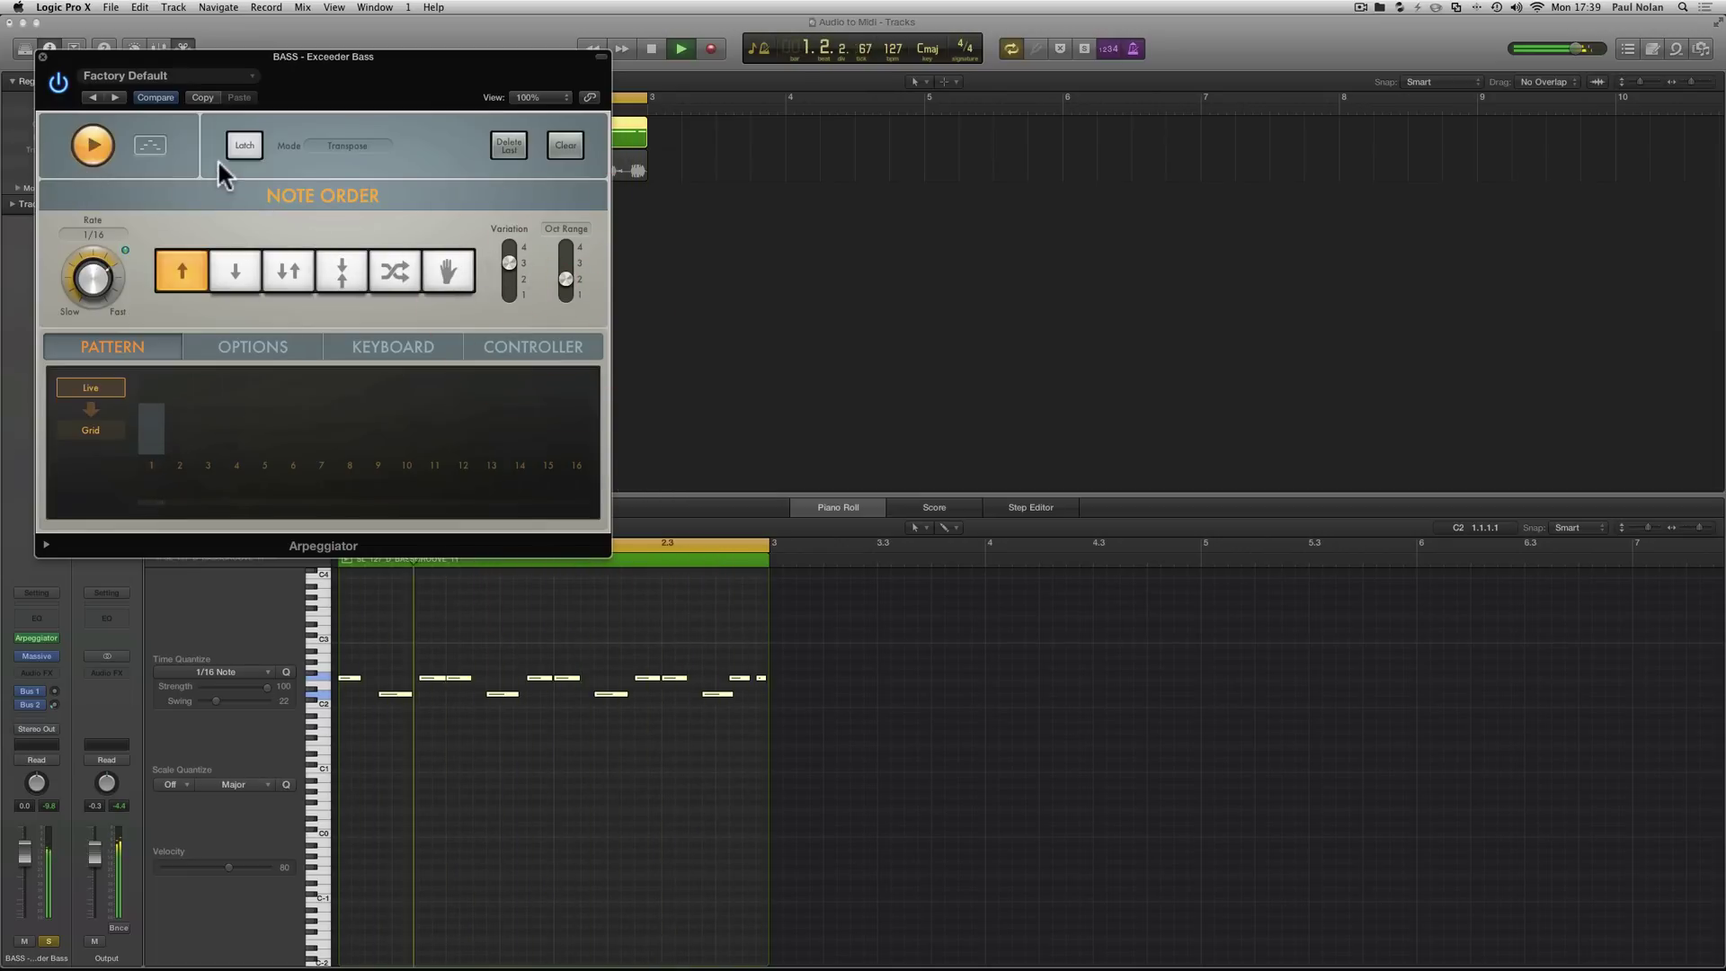
left_click_drag(347, 57, 849, 166)
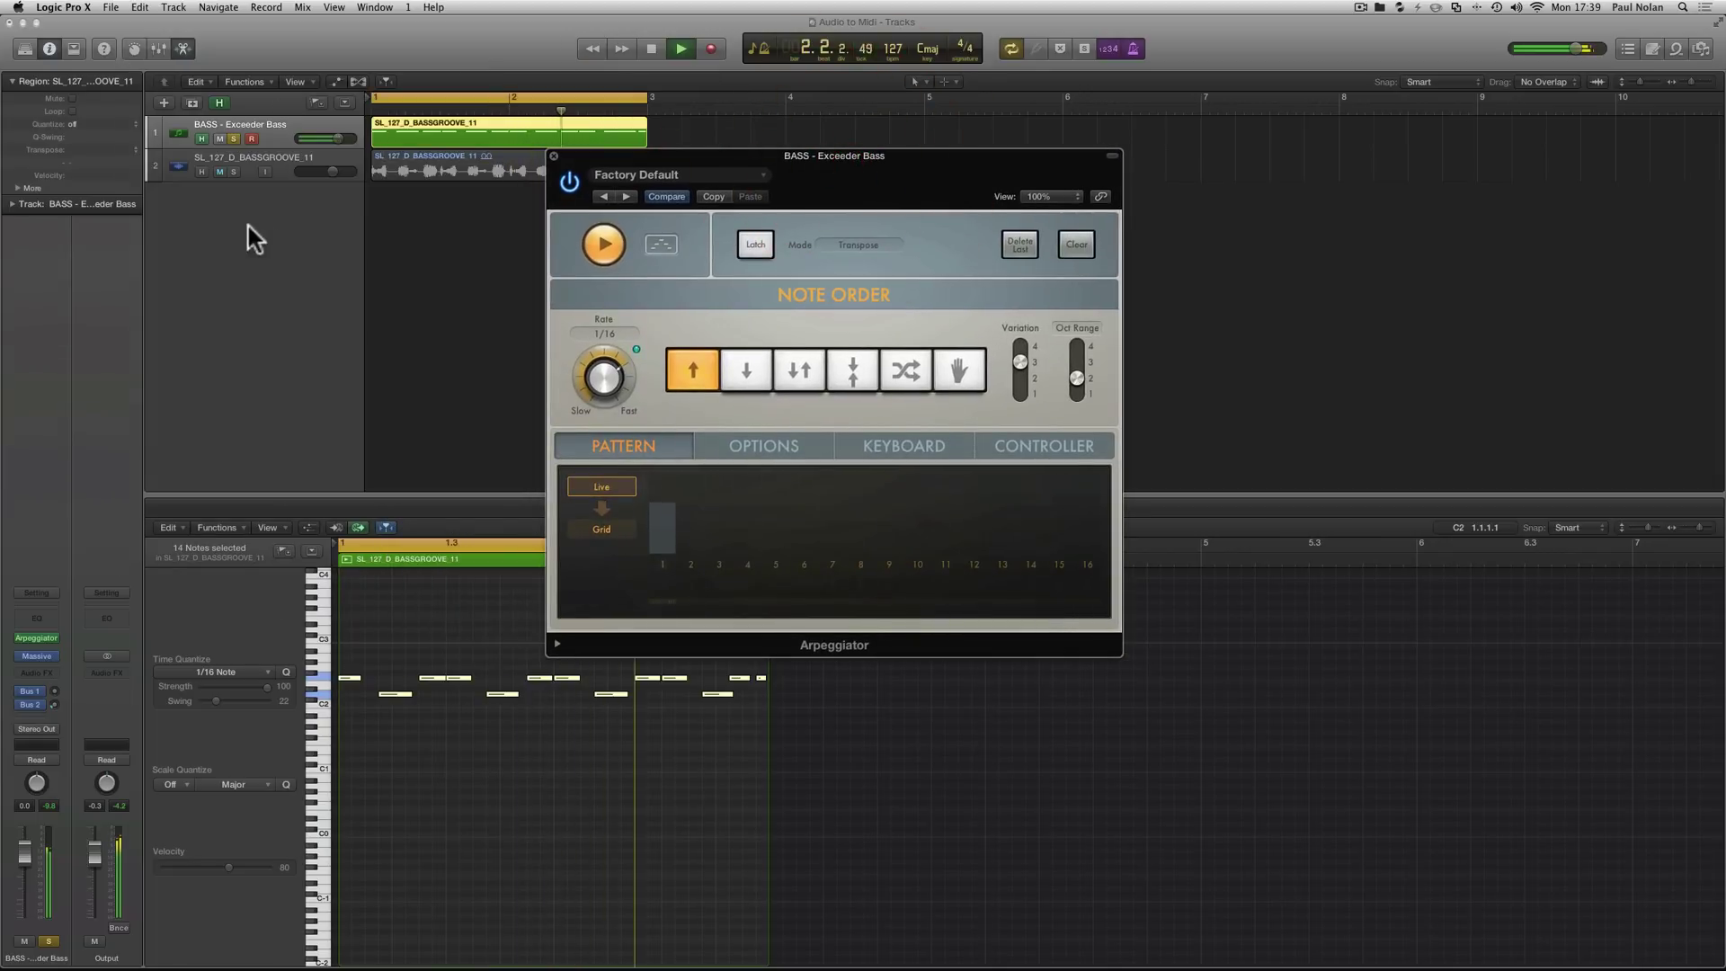
- Open the Massive synth window beside the Arpeggiator and nudge its Filter 1 cutoff
left_click(39, 654)
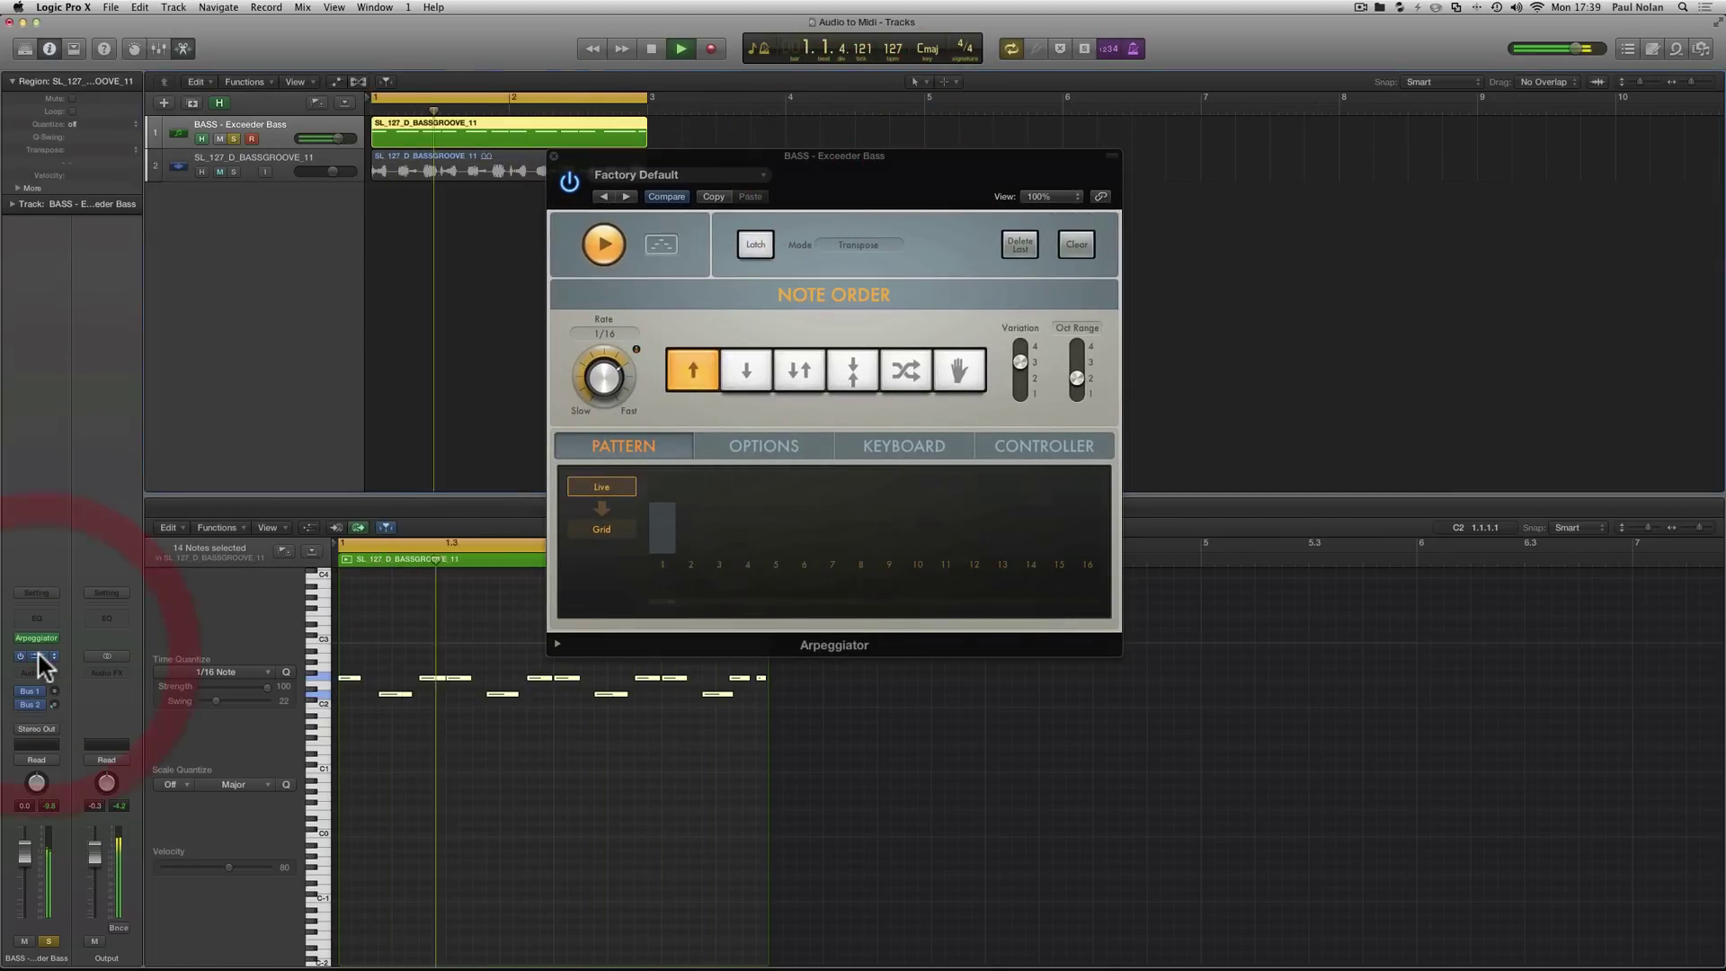
left_click(36, 654)
left_click(36, 655)
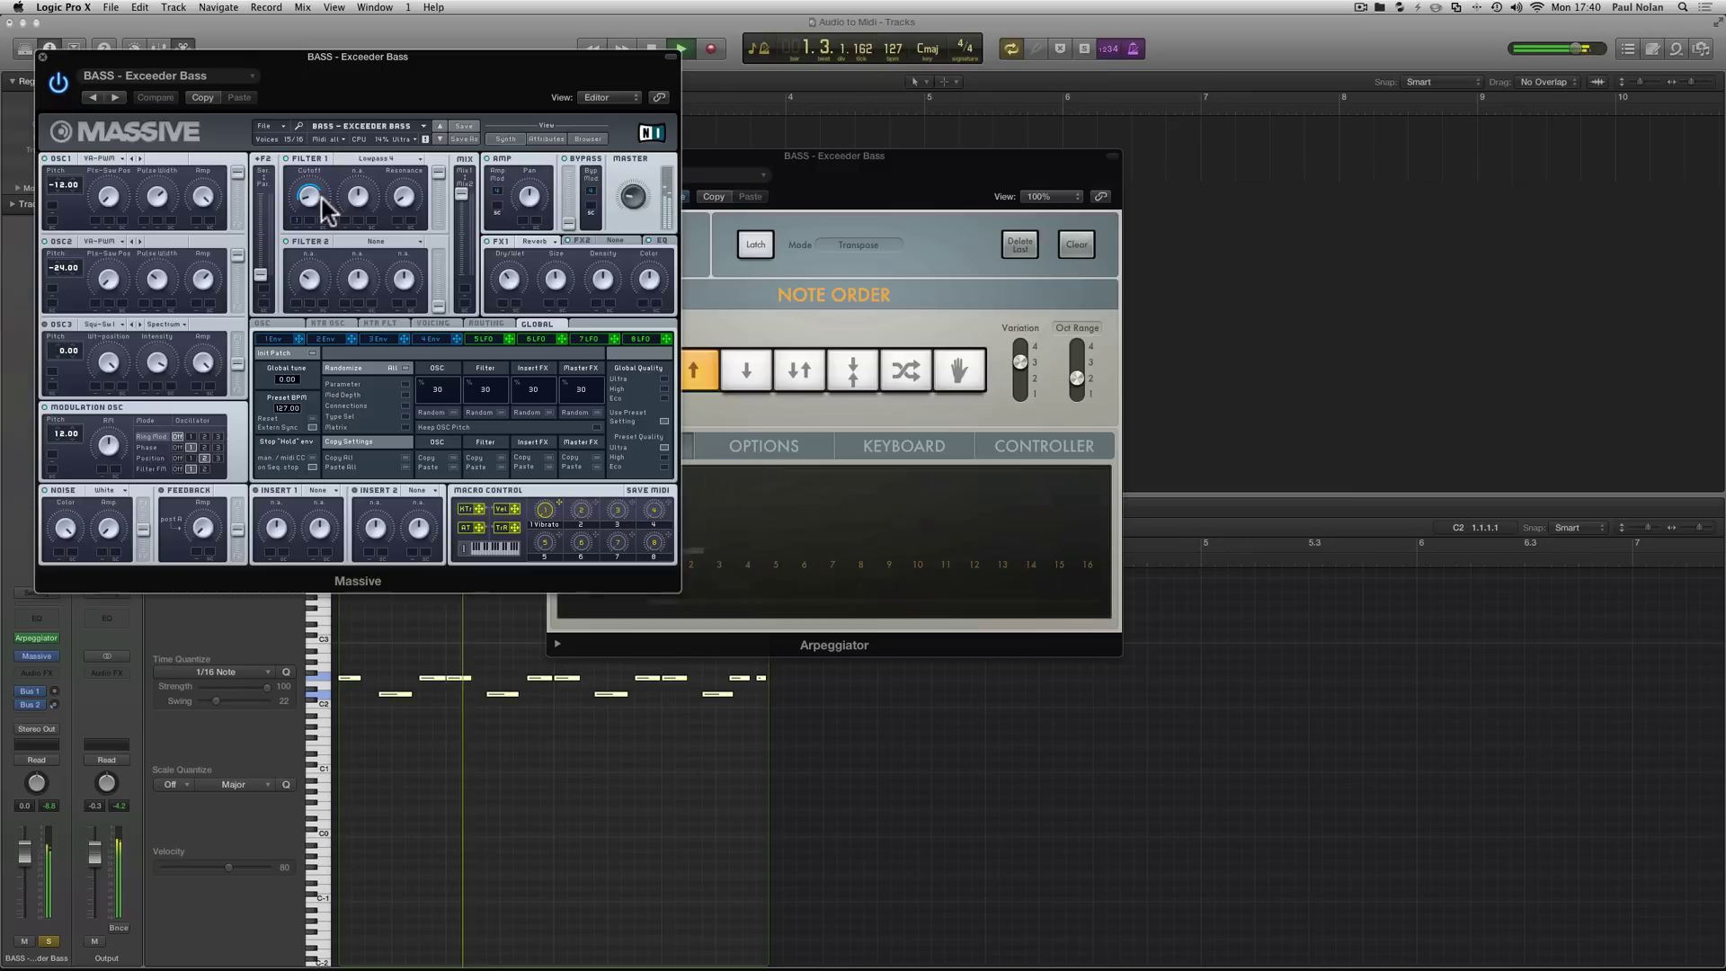
left_click_drag(307, 216, 309, 220)
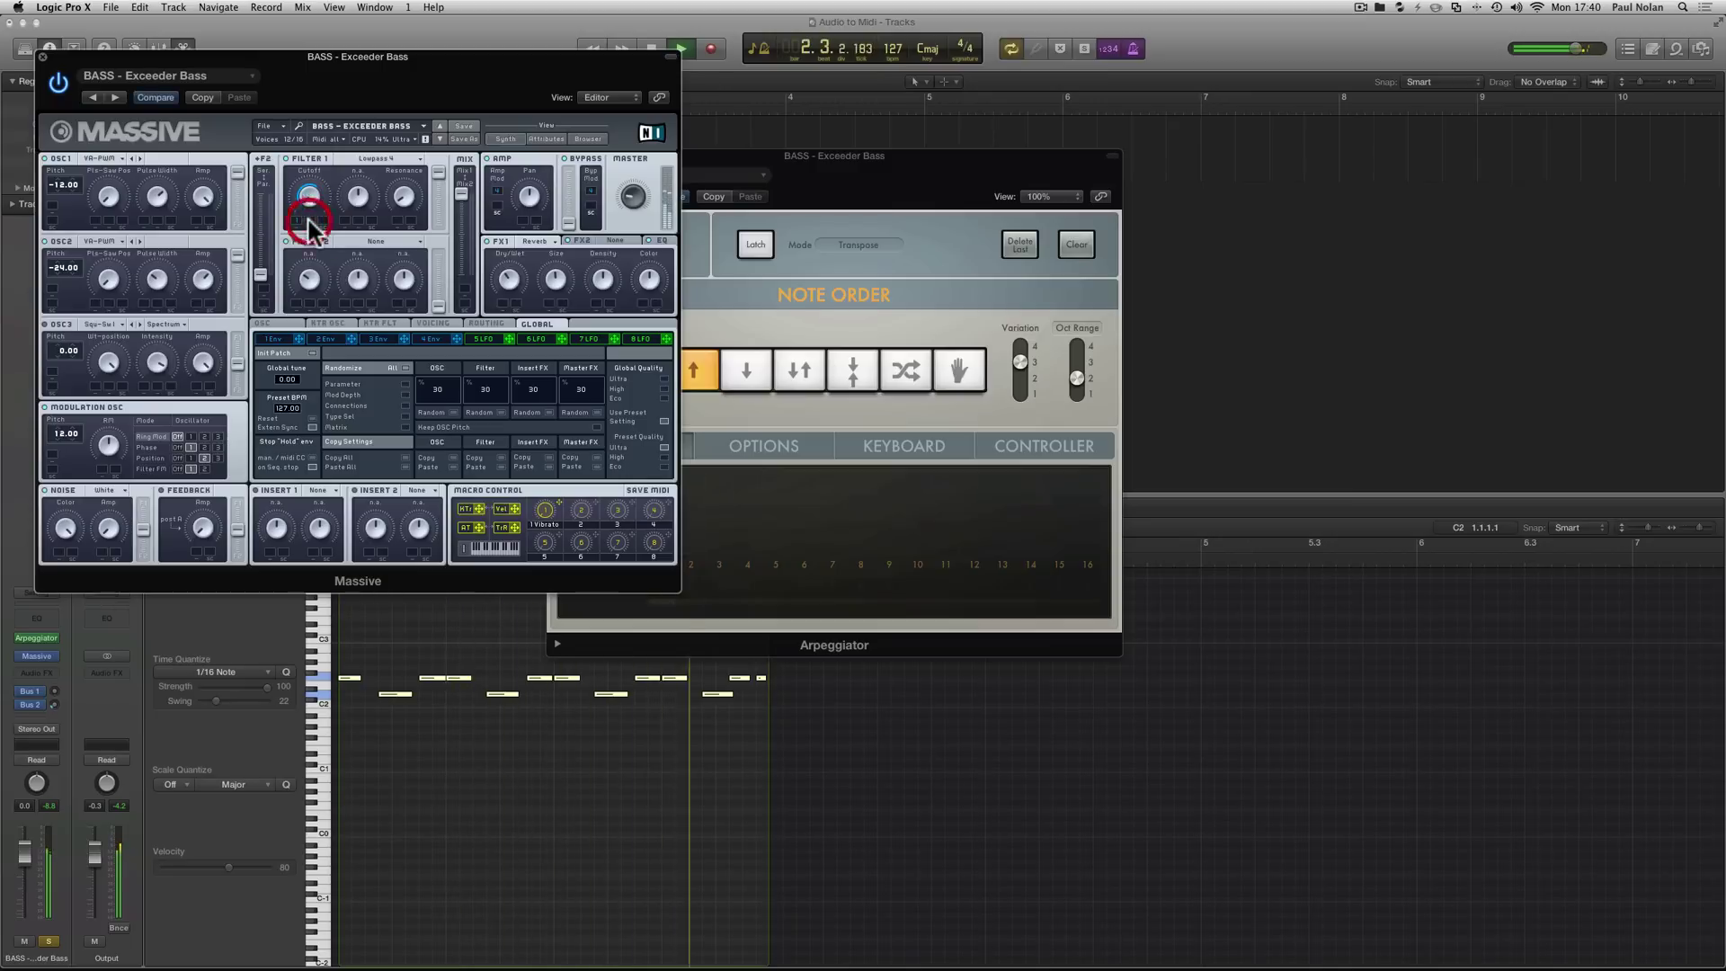
left_click_drag(131, 64, 933, 243)
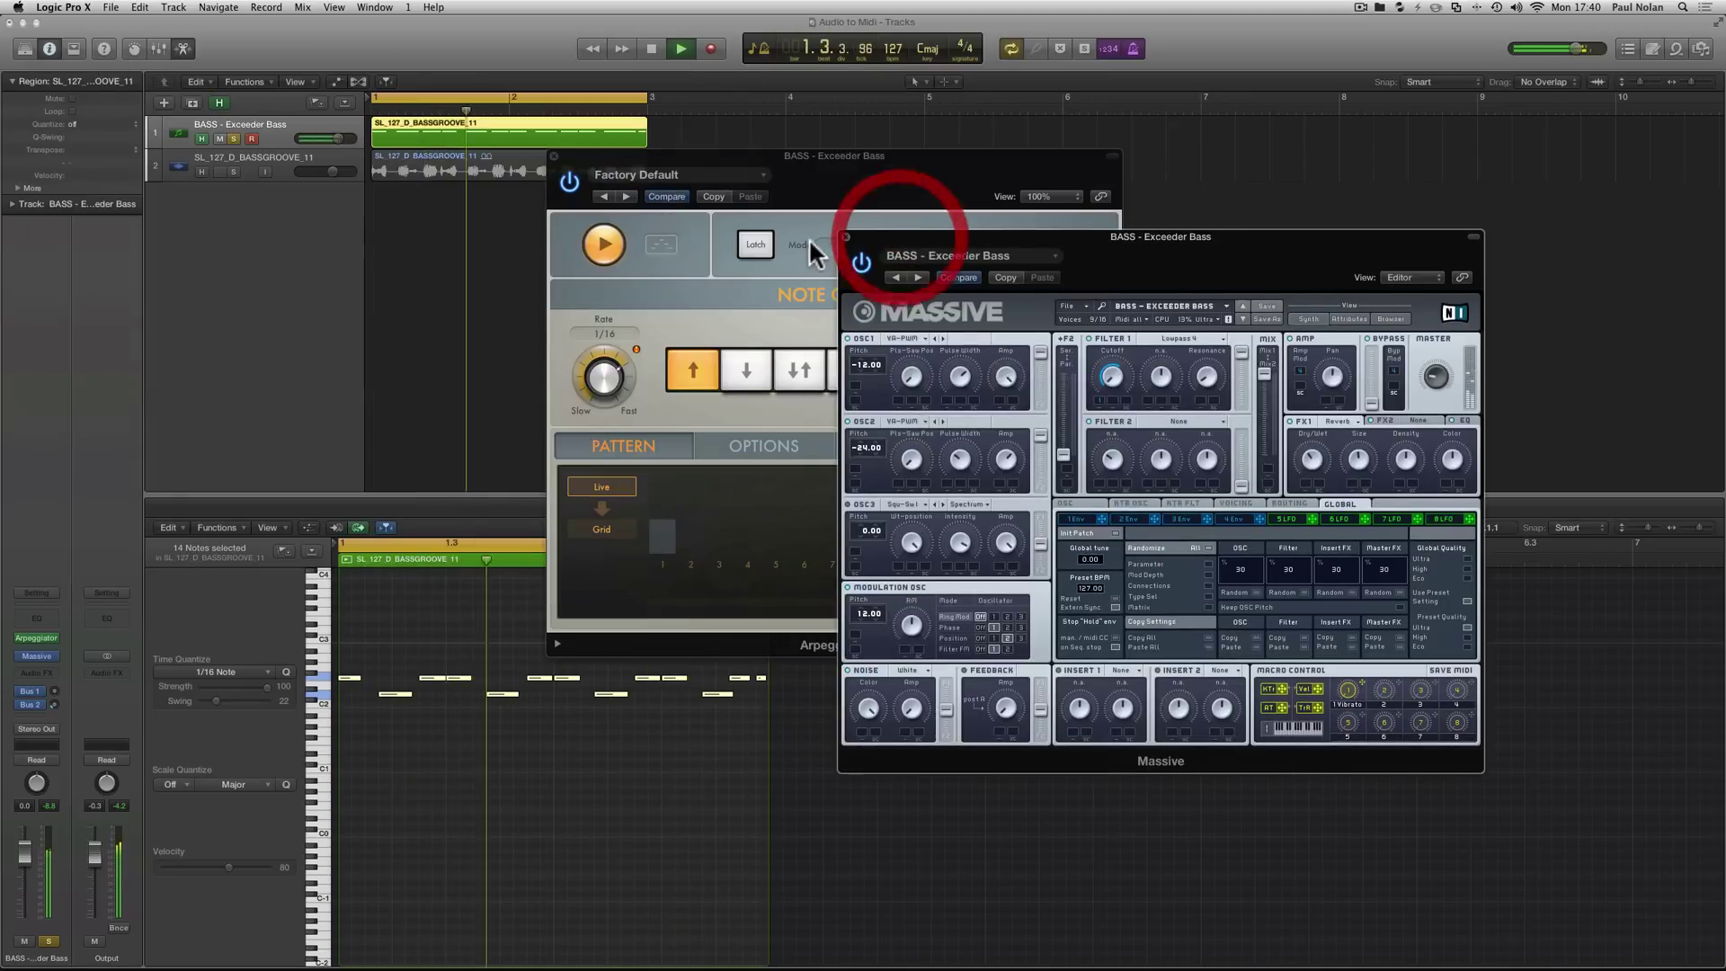
key("space")
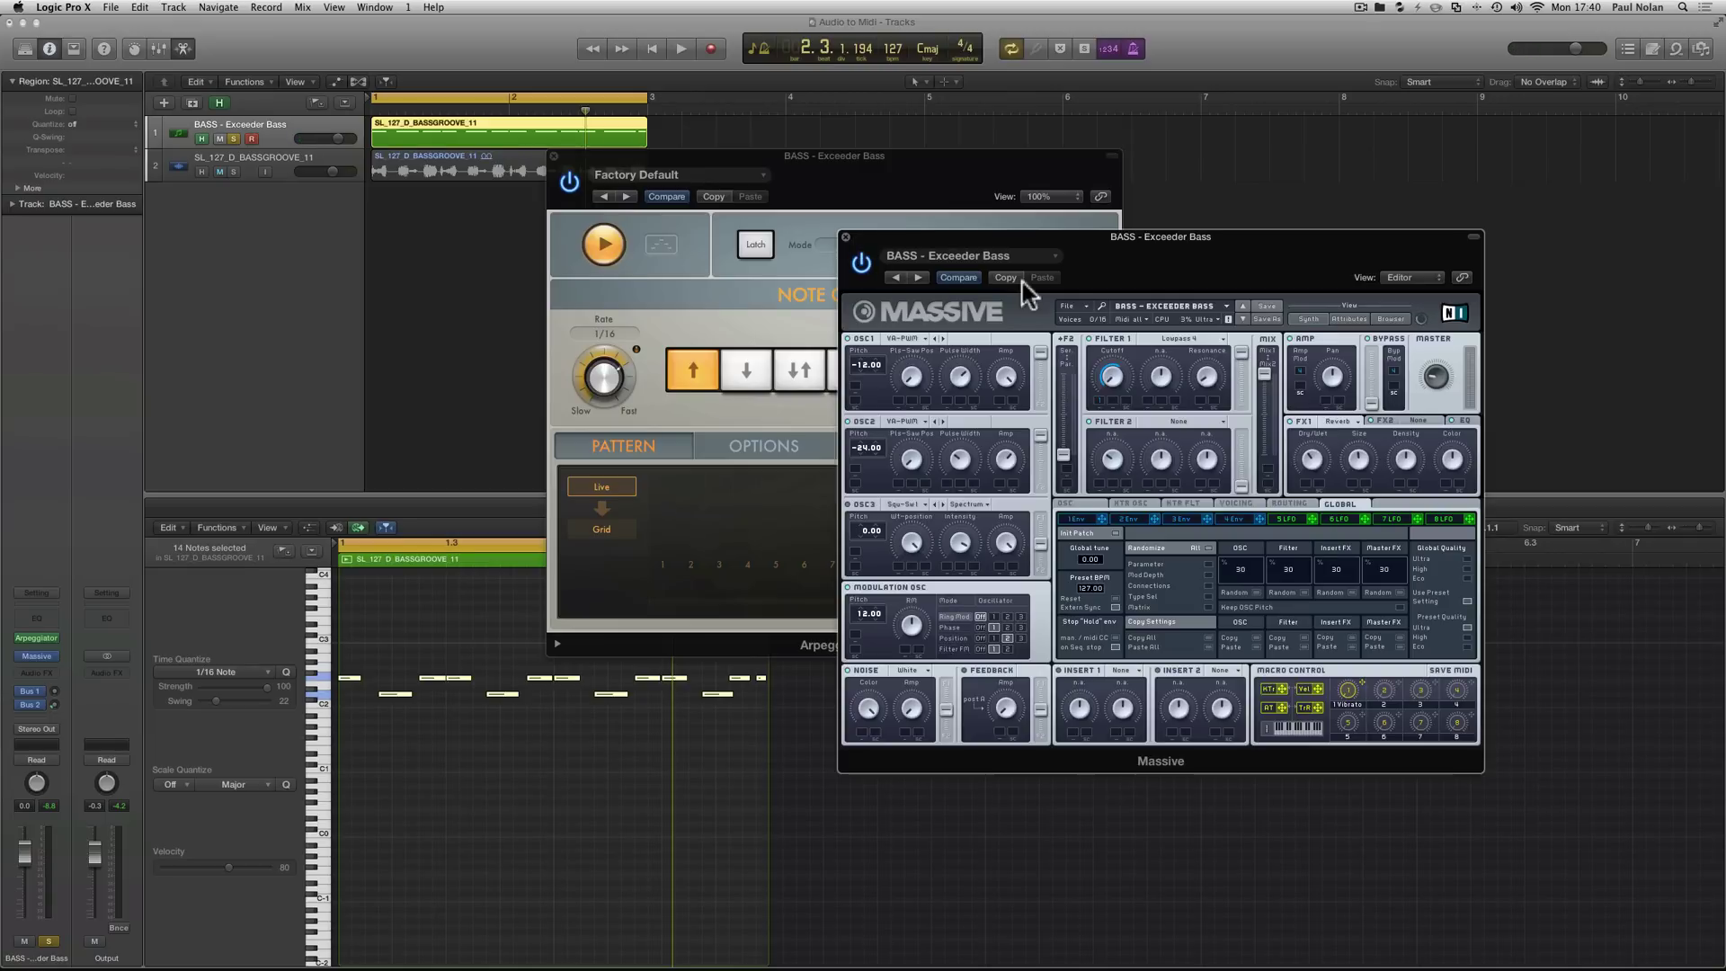
left_click(1097, 416)
key("space")
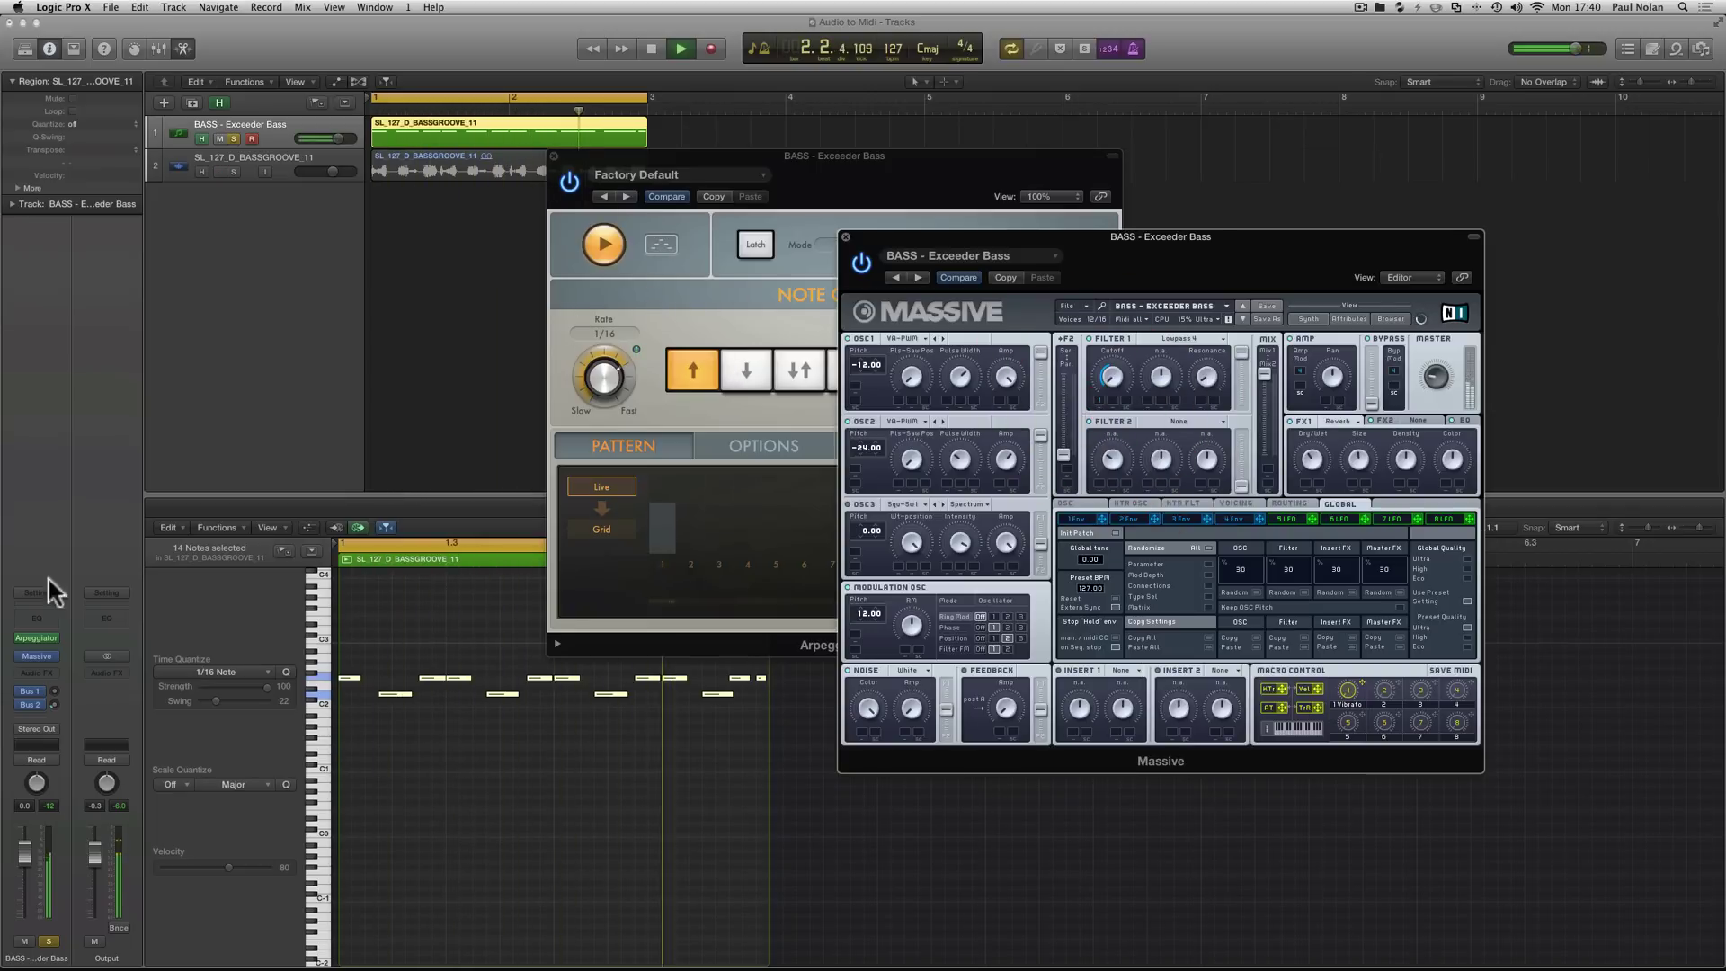
- Enable the Bus 1 and Bus 2 reverb sends on the bass channel, with Bus 2 at -22.5
key("space")
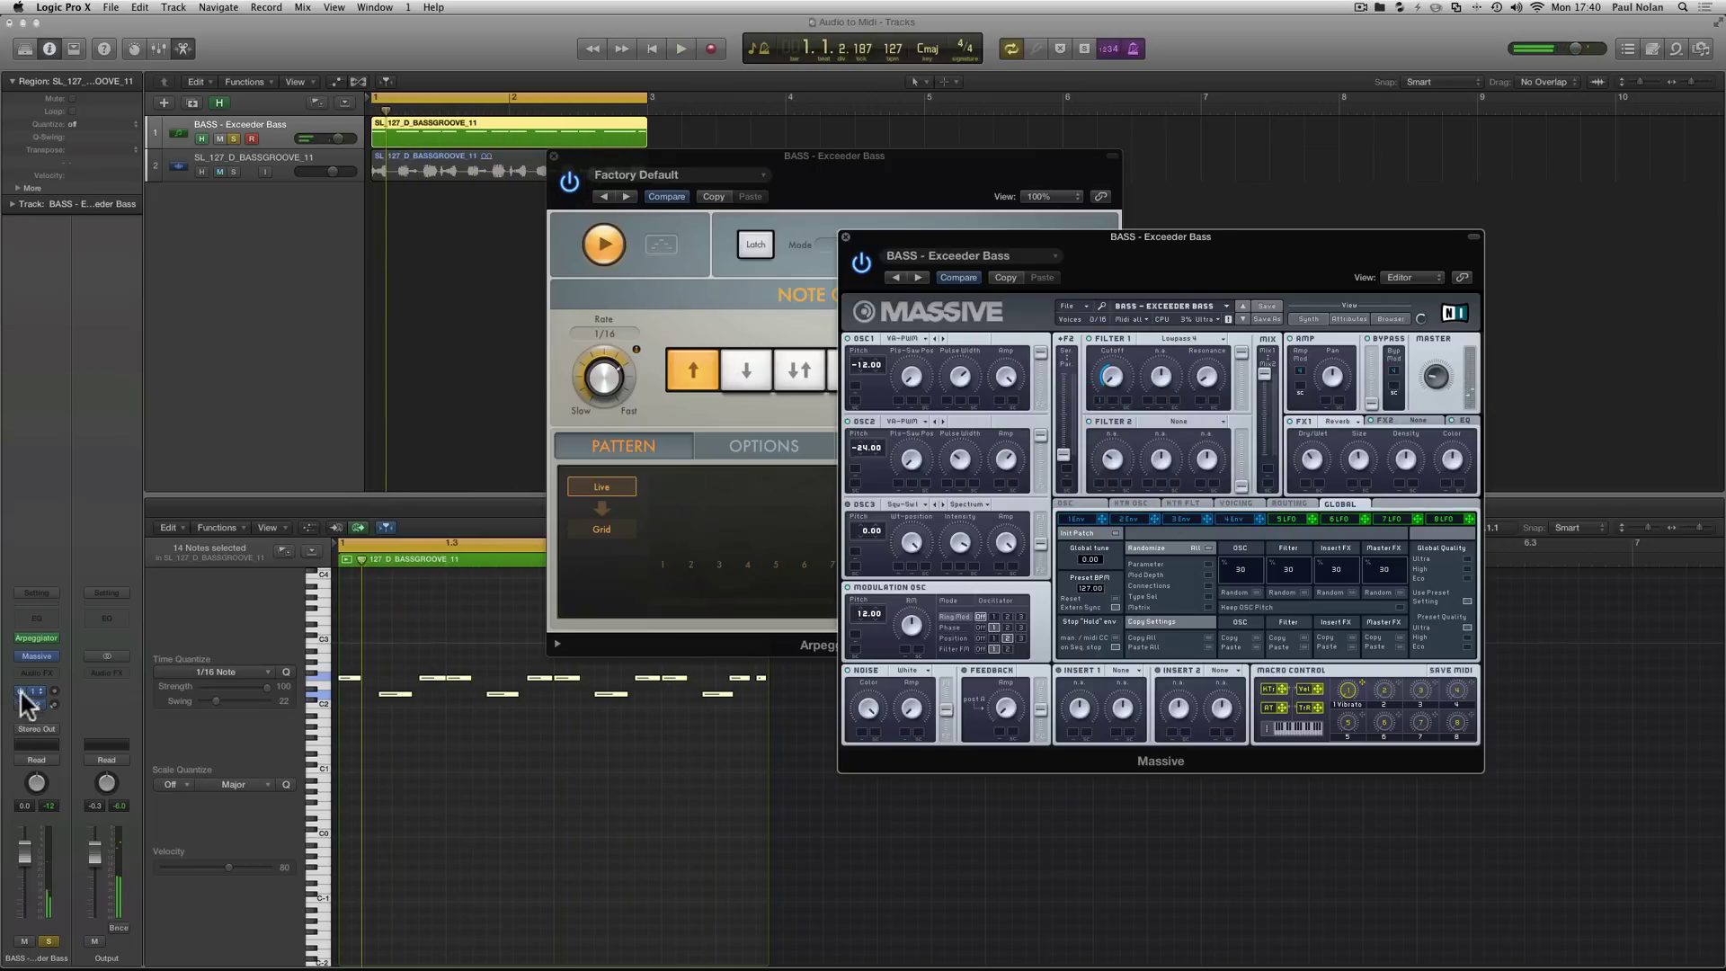
left_click(22, 694)
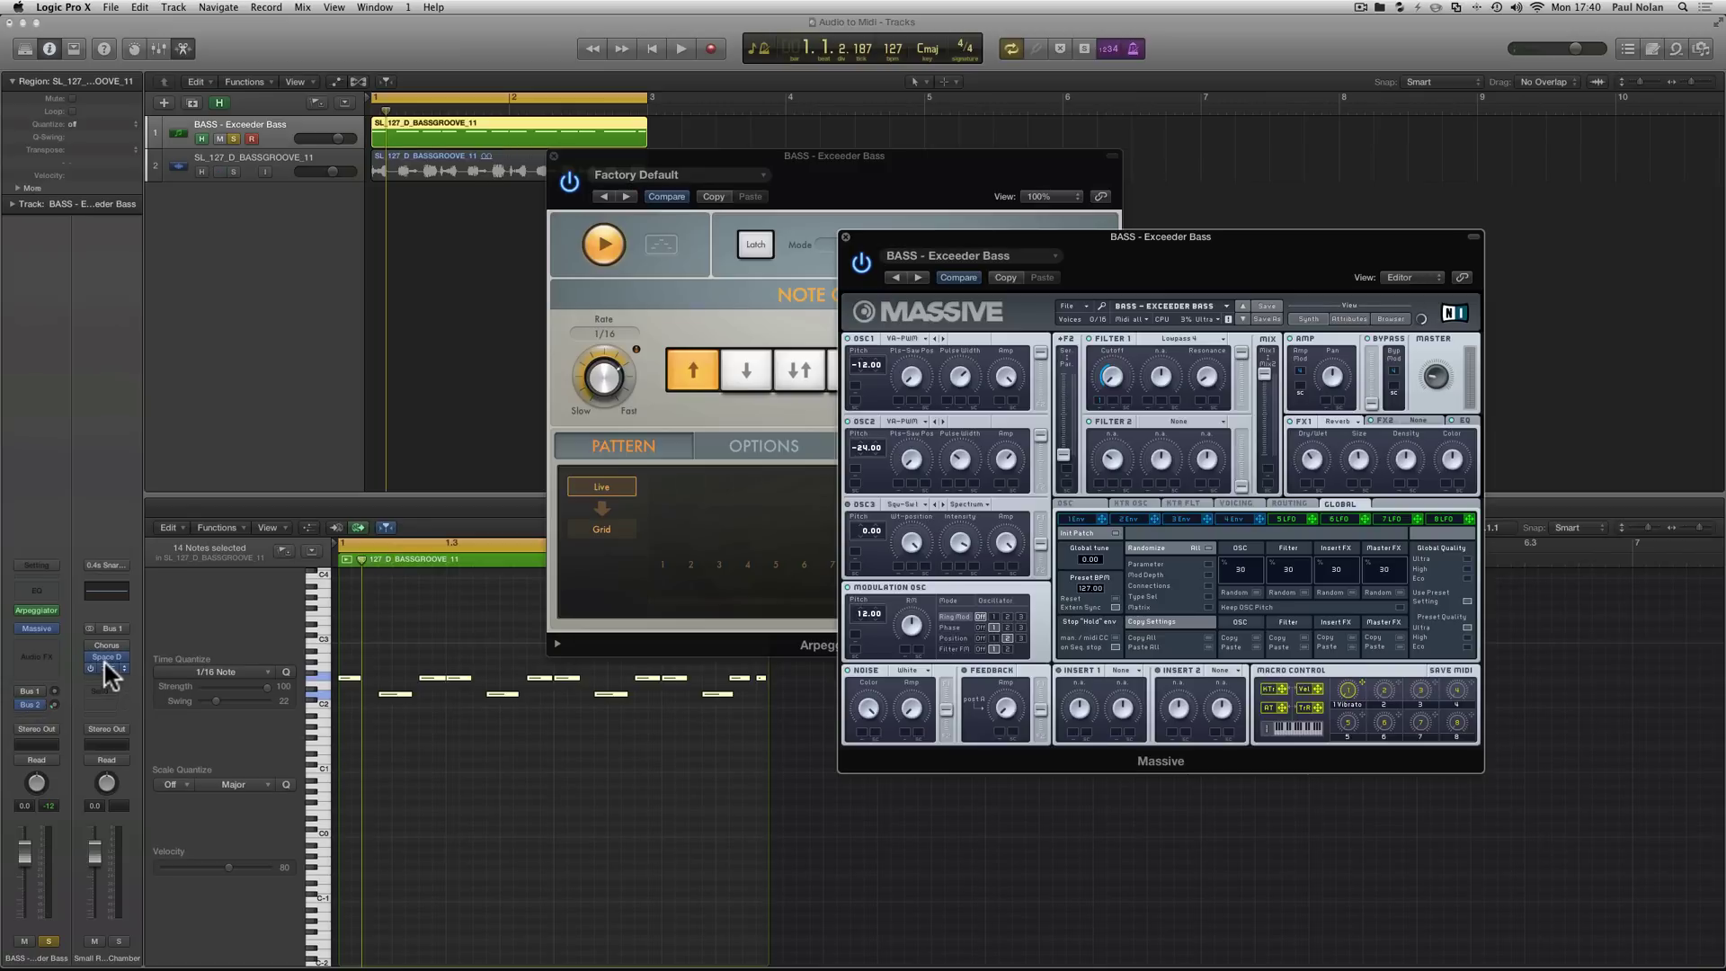
left_click(27, 692)
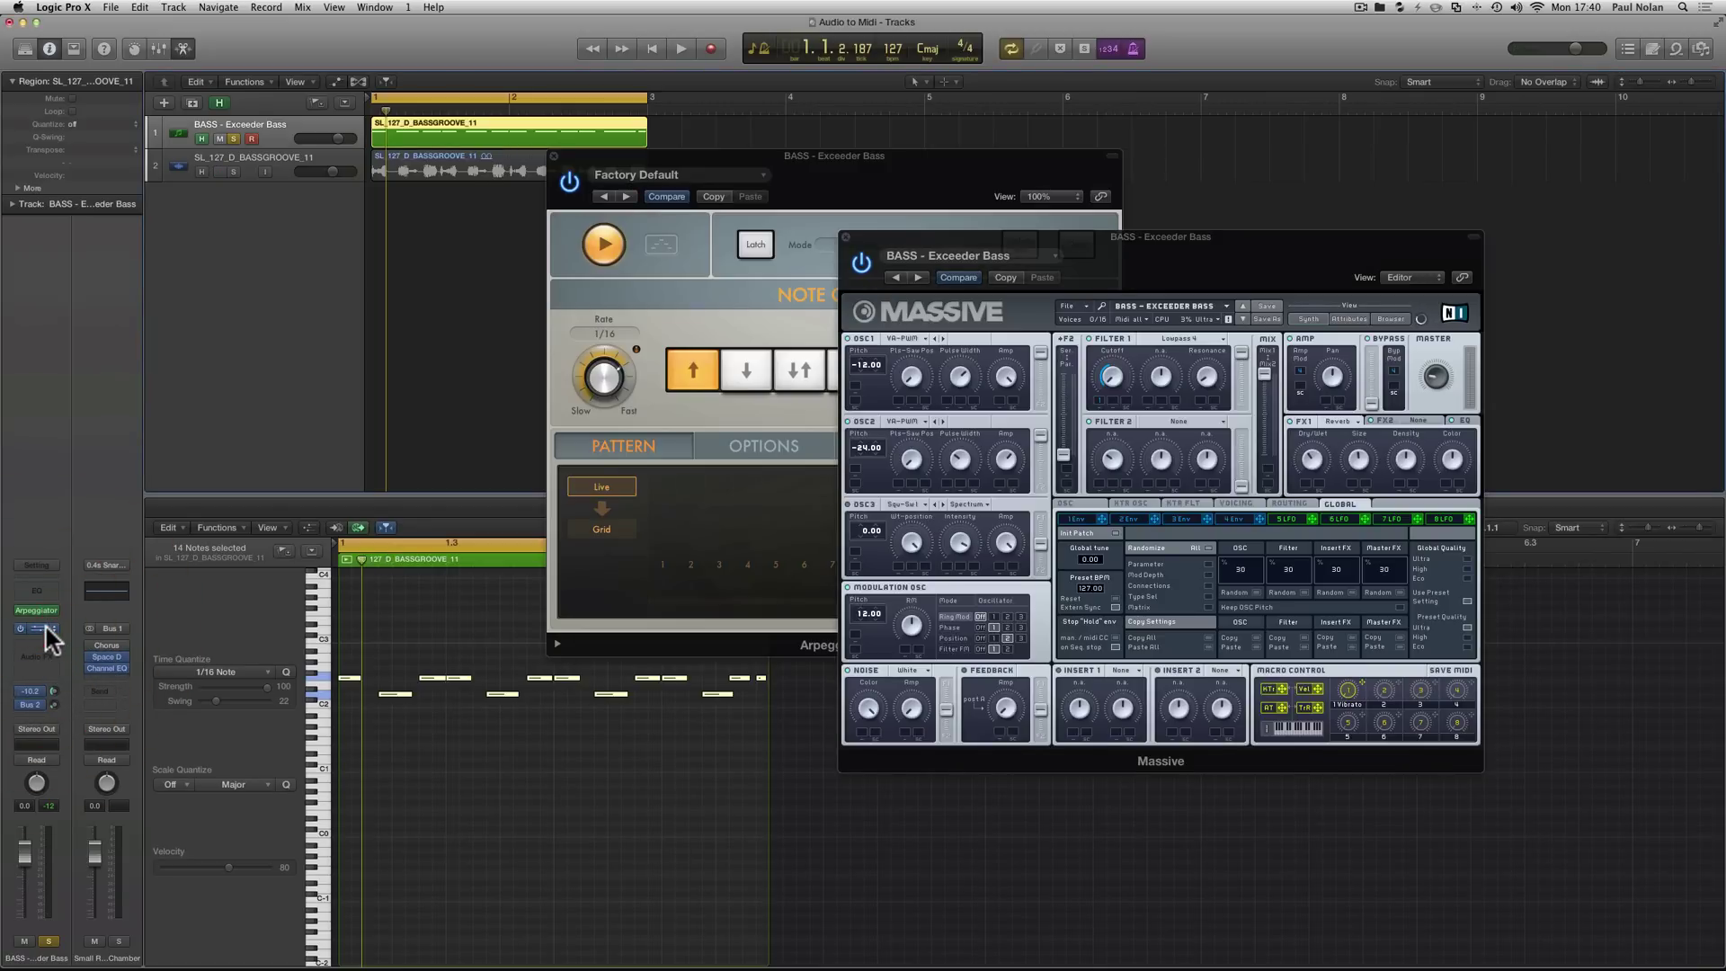
key("space")
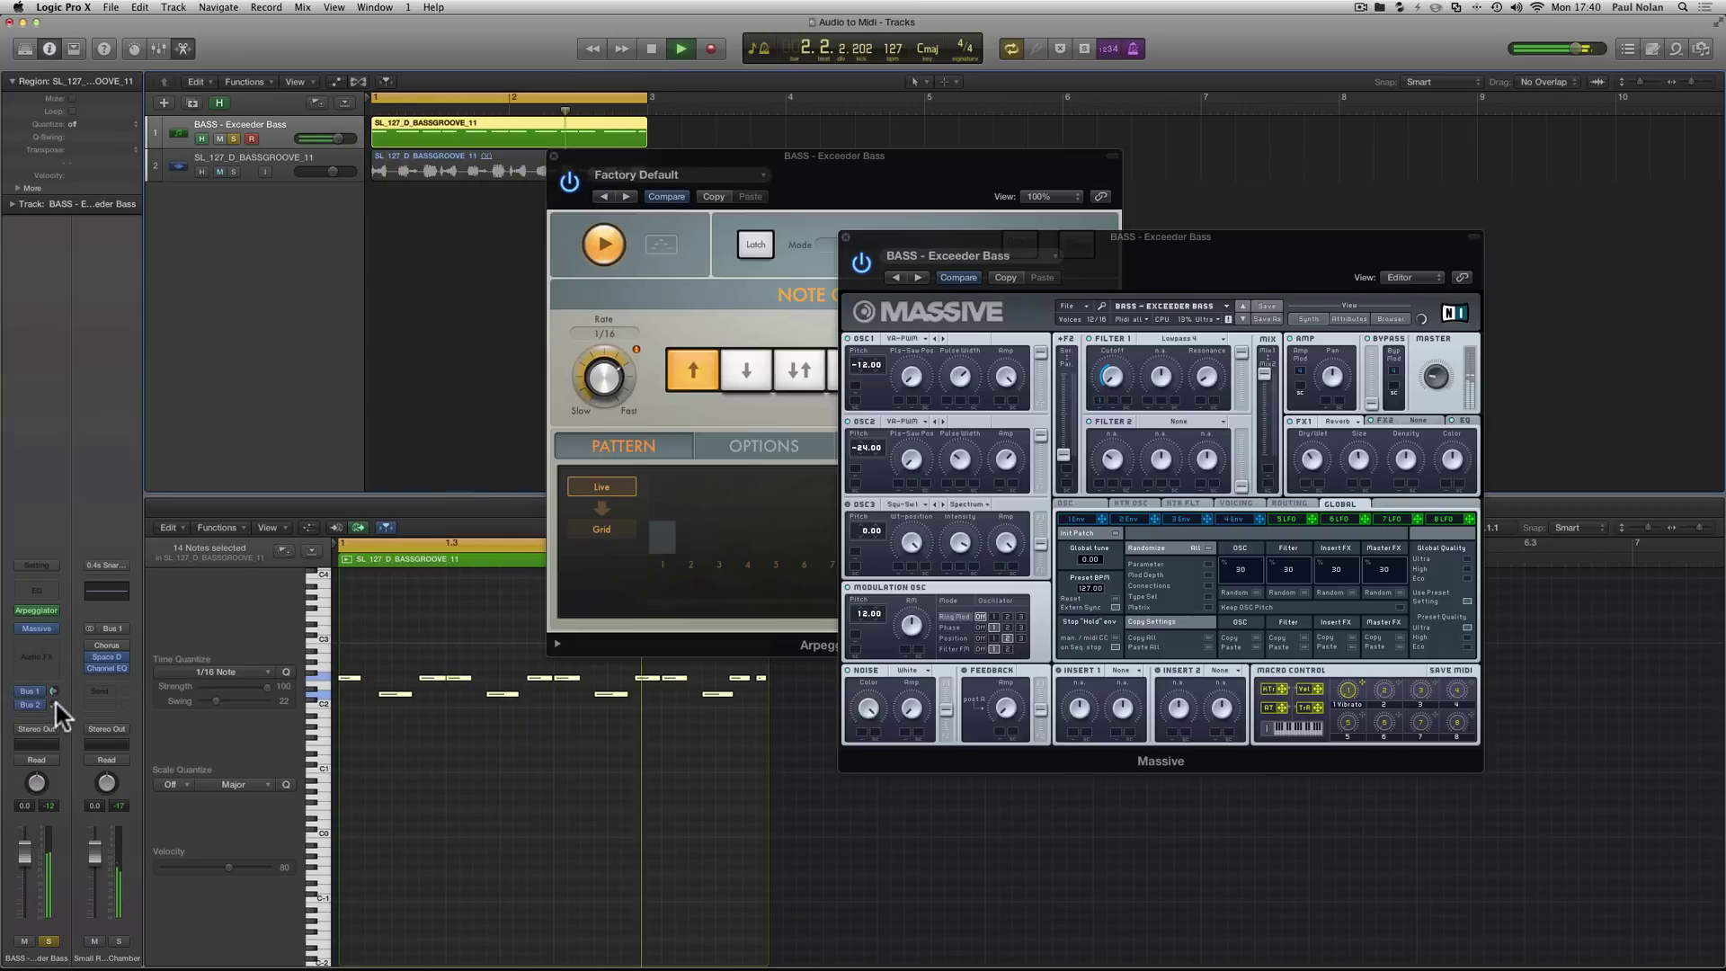
left_click_drag(55, 710, 56, 680)
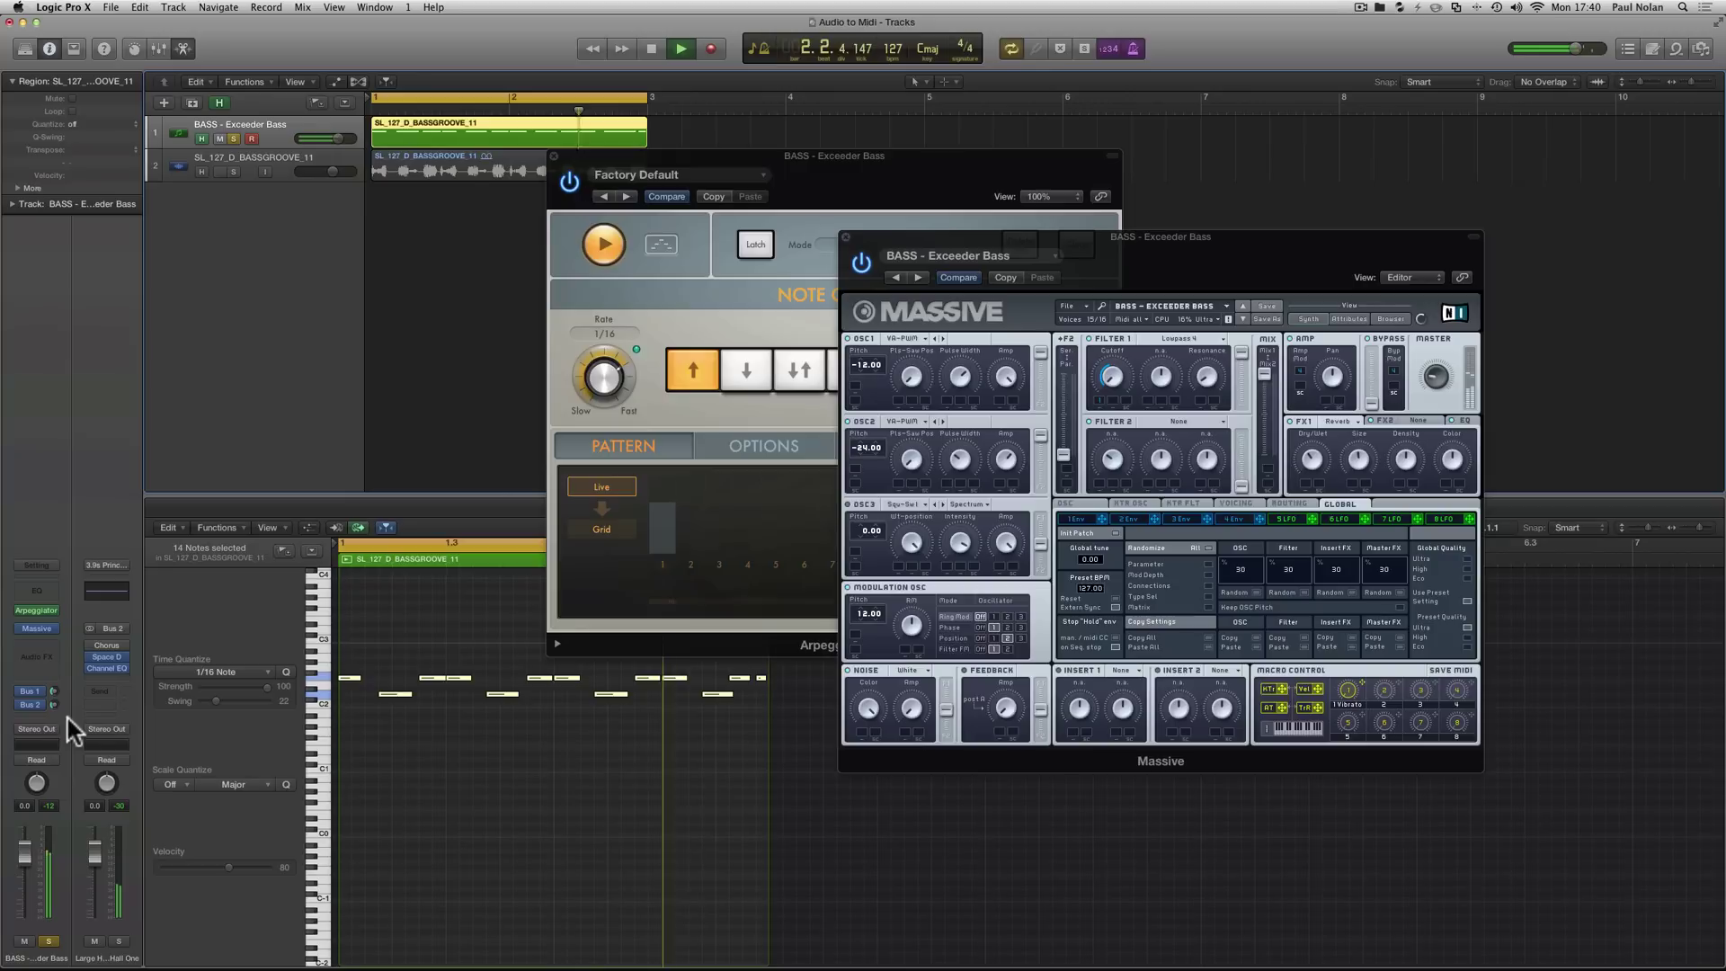
- Sweep Massive's Filter 1 cutoff during playback, then stop
left_click(1111, 362)
mouse_move(1112, 361)
left_mouse_down()
mouse_move(1098, 301)
mouse_move(1095, 359)
left_mouse_up()
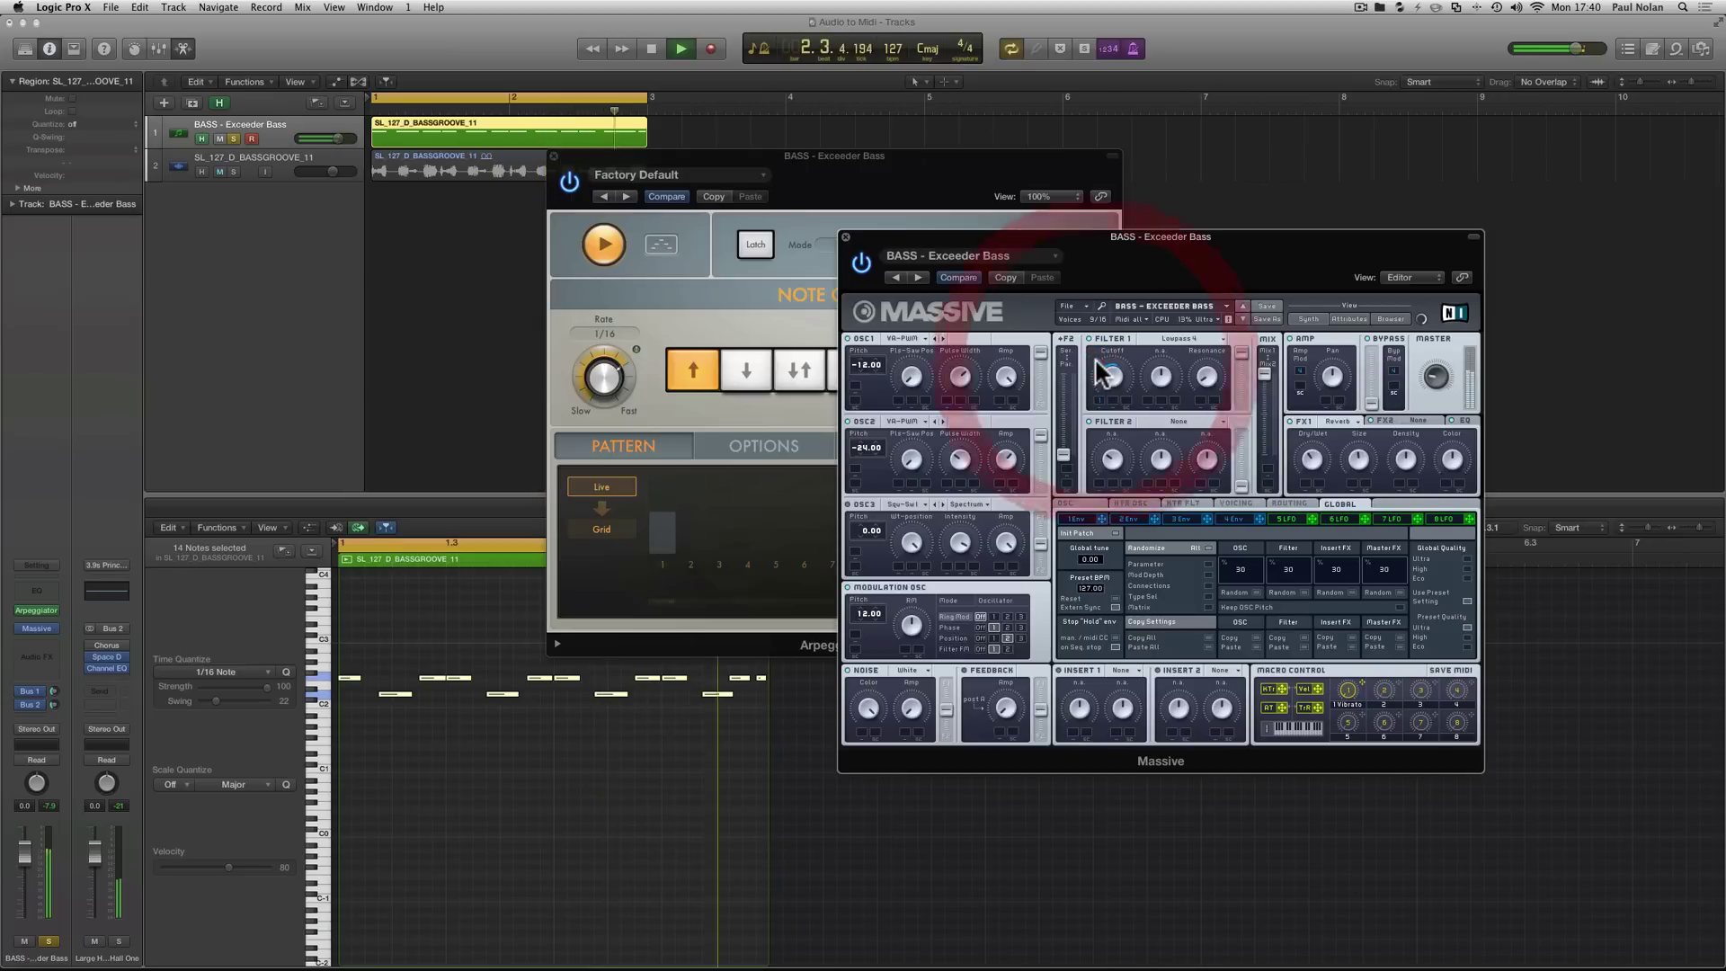
key("space")
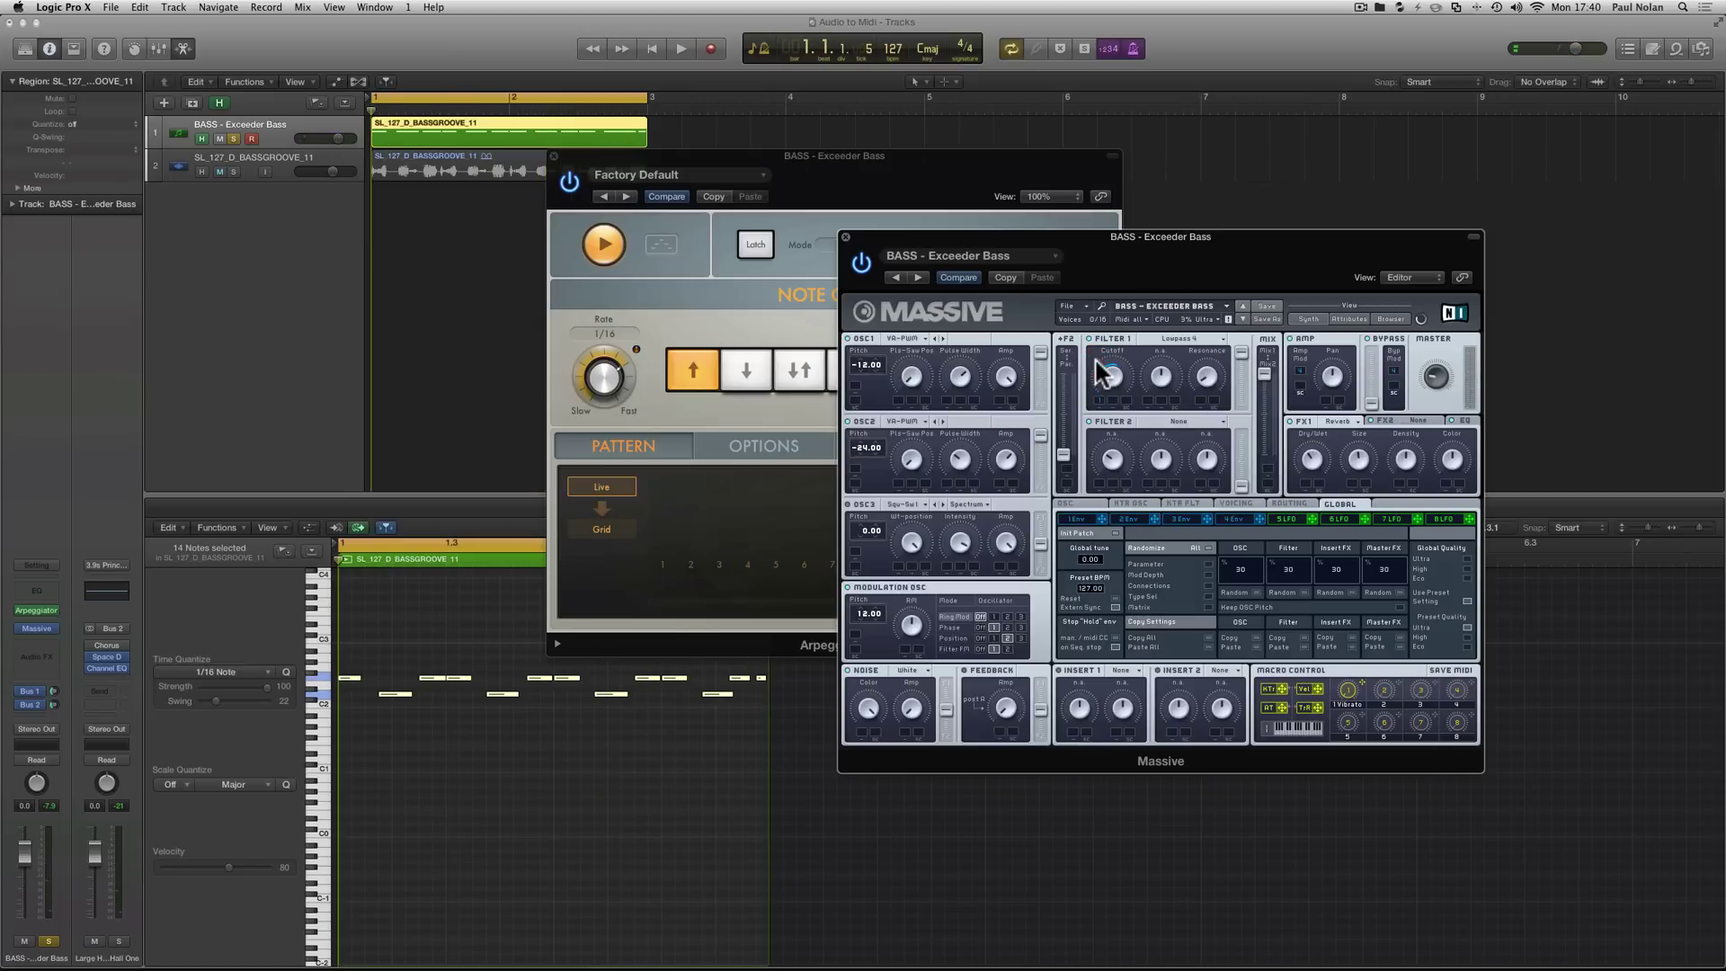